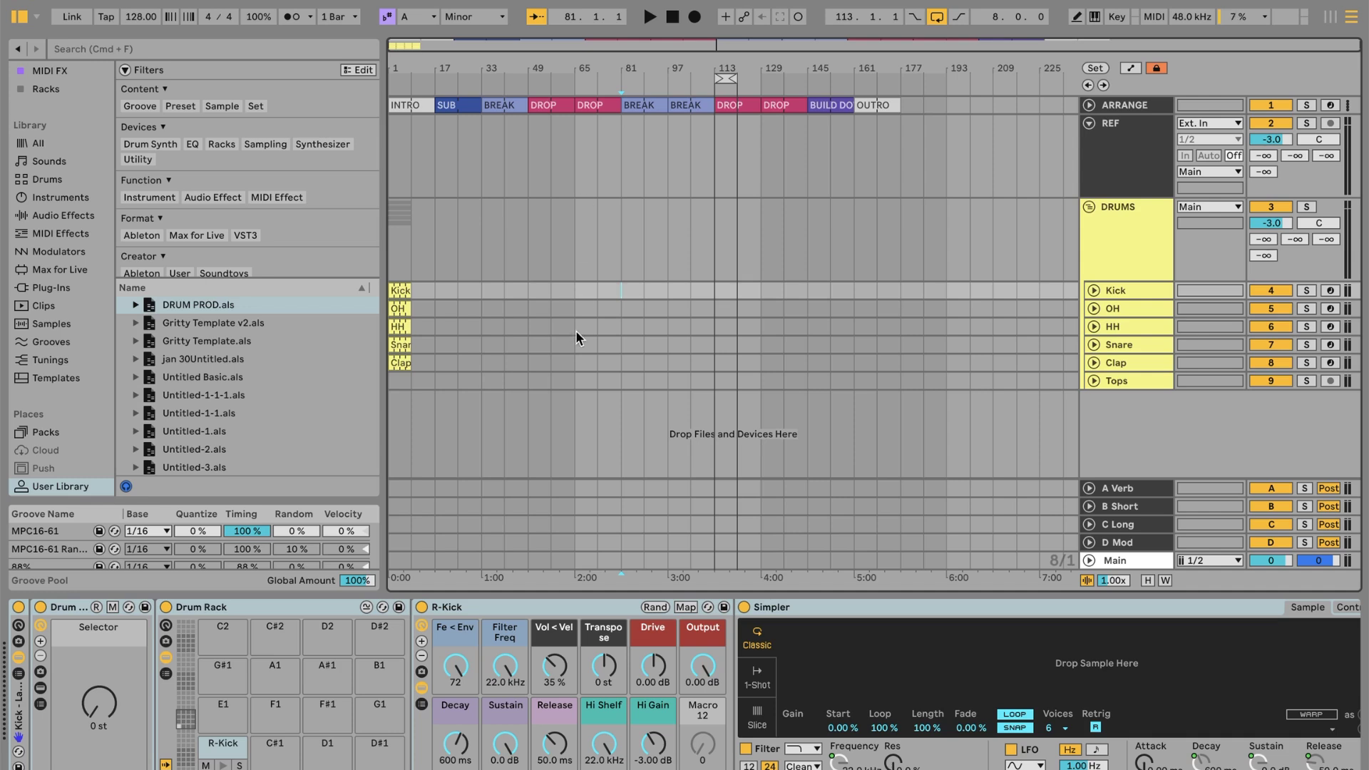
# Switch to Chrome, search Google for "harry romero revolution 2023" and open the House Masters Extended Edit's Beatport page
pyautogui.click(522, 755)
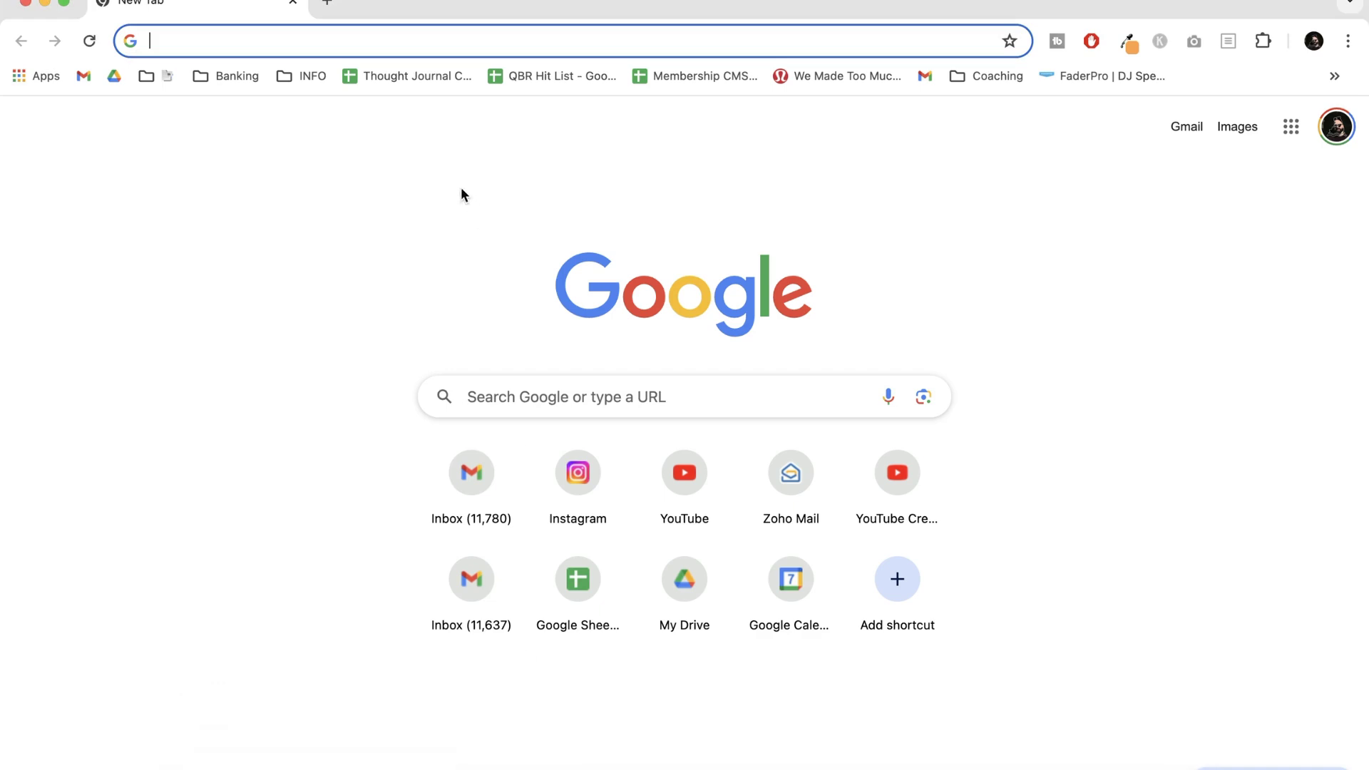
pyautogui.write('harry')
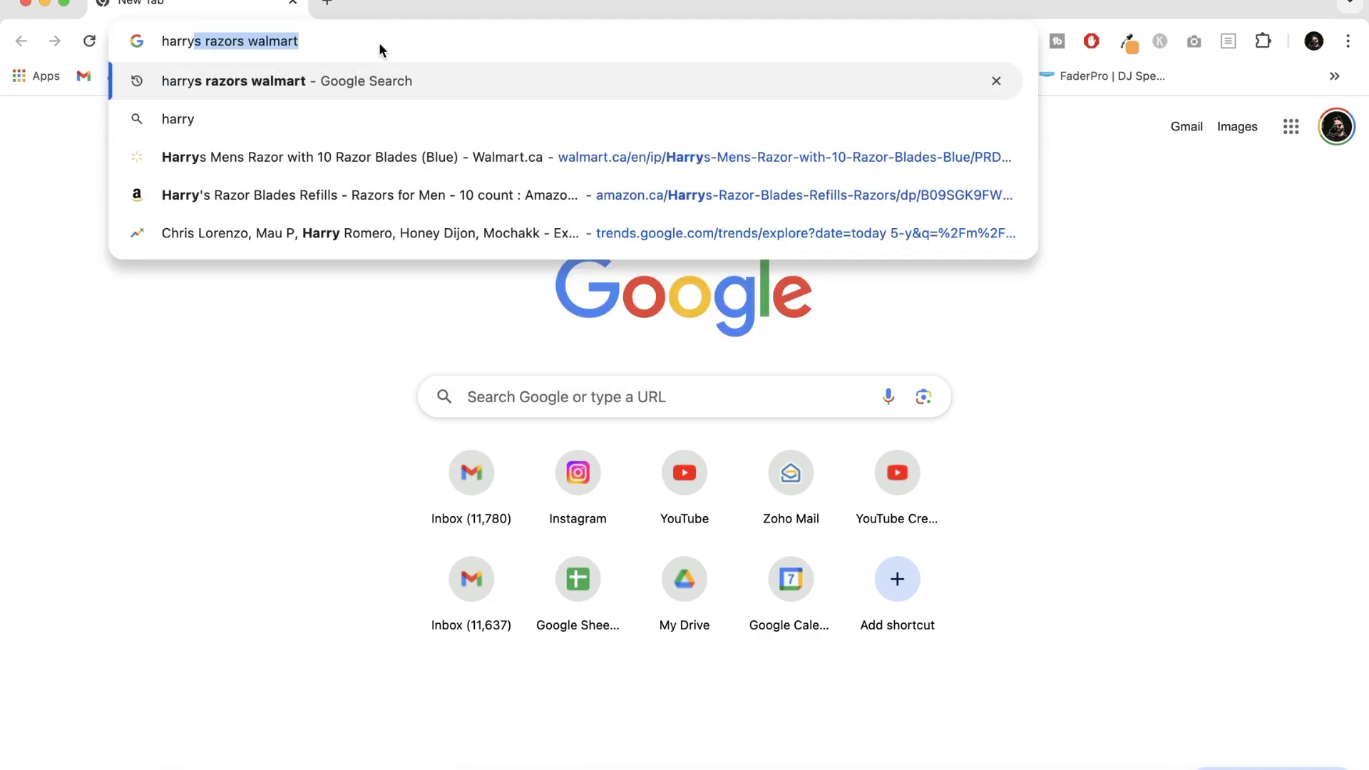
pyautogui.write(' romero 2023')
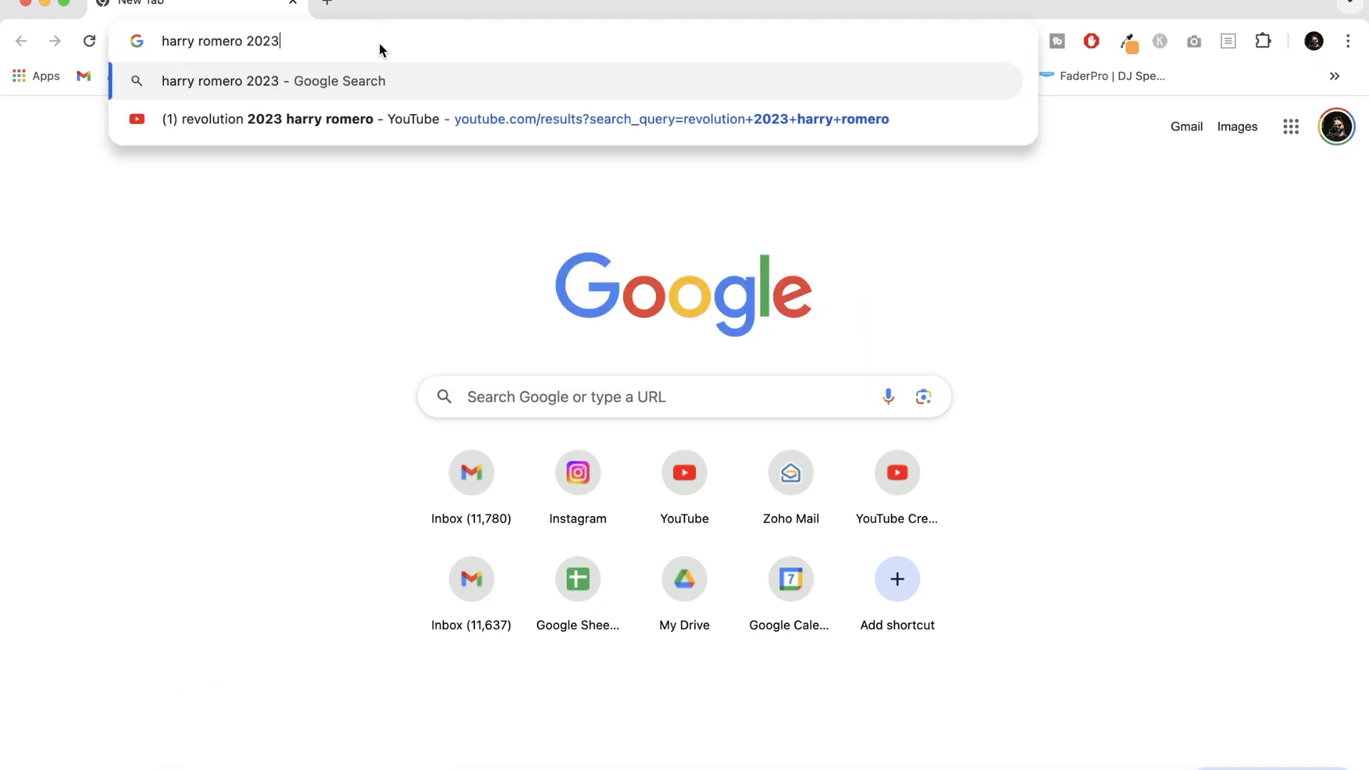
pyautogui.press('Return')
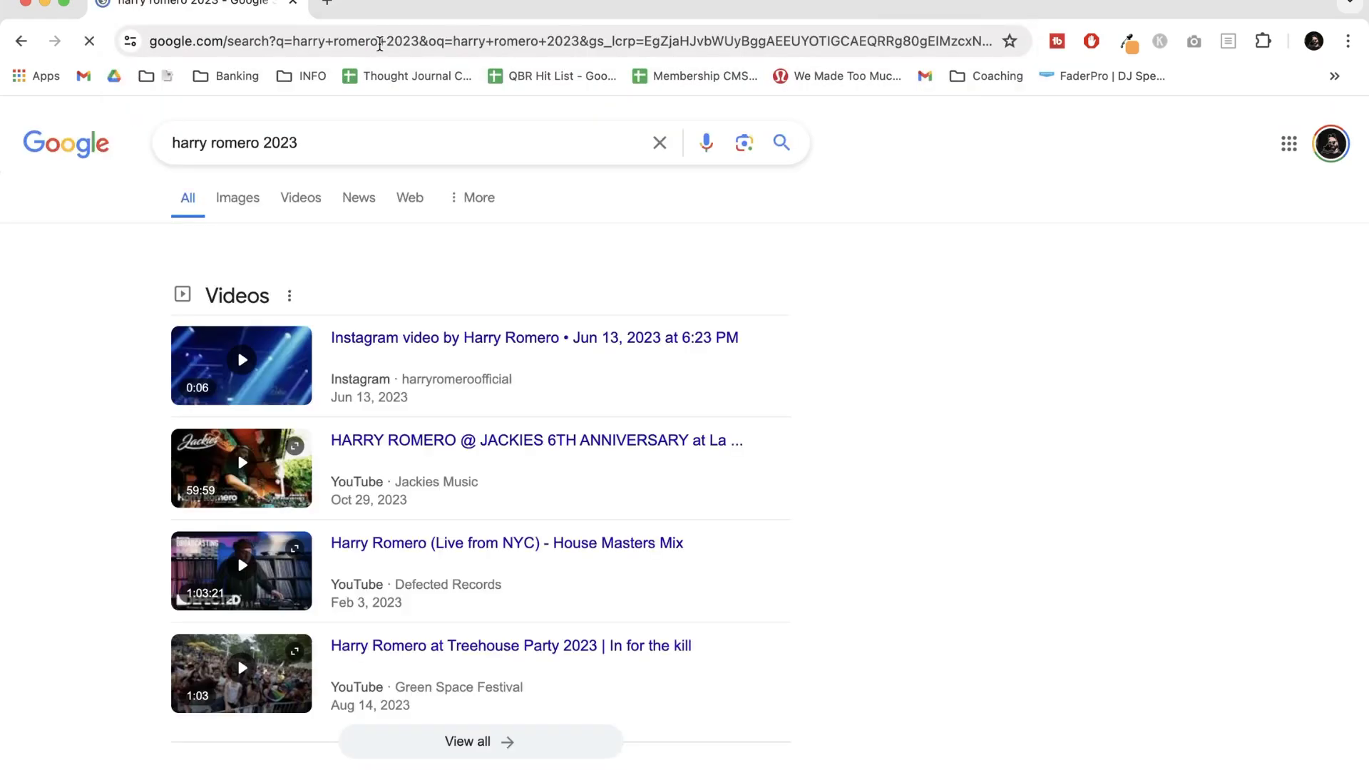
pyautogui.click(257, 143)
pyautogui.write('revolution')
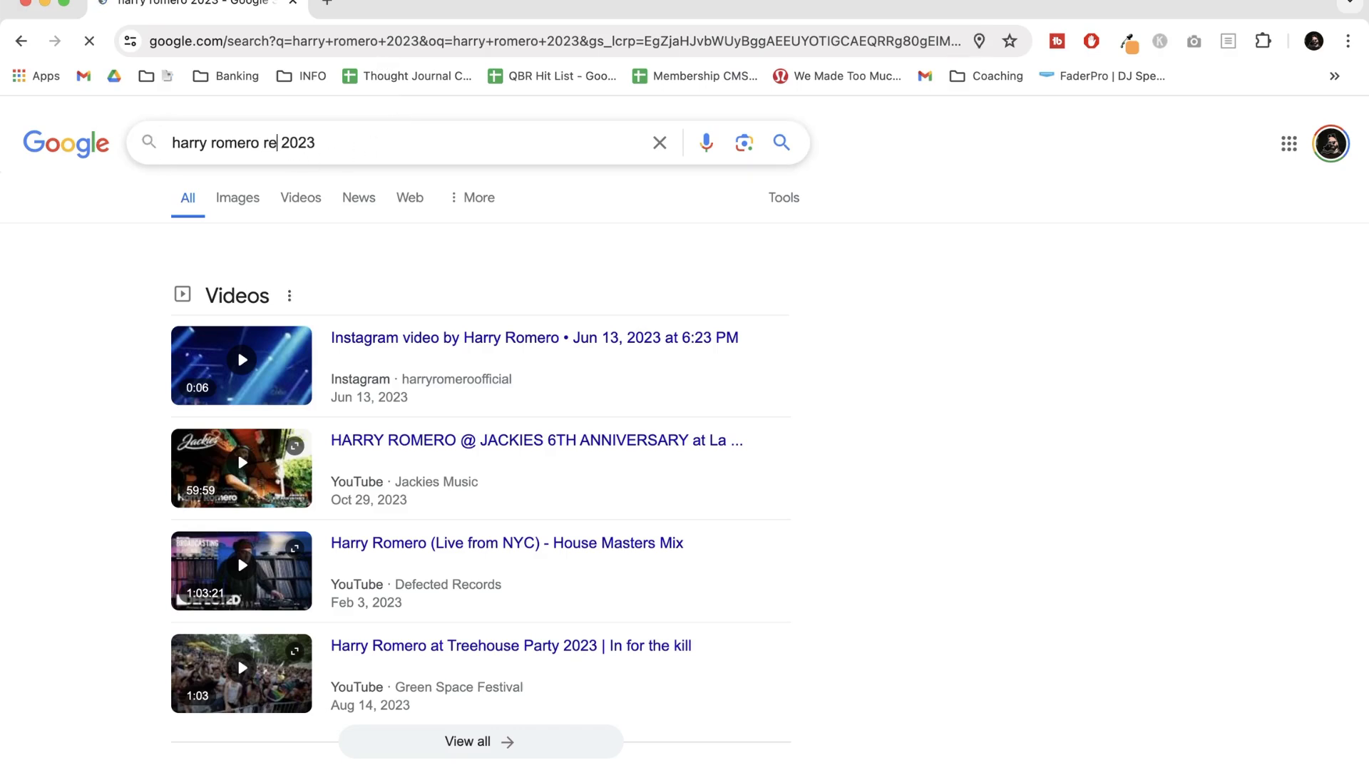
pyautogui.press('Return')
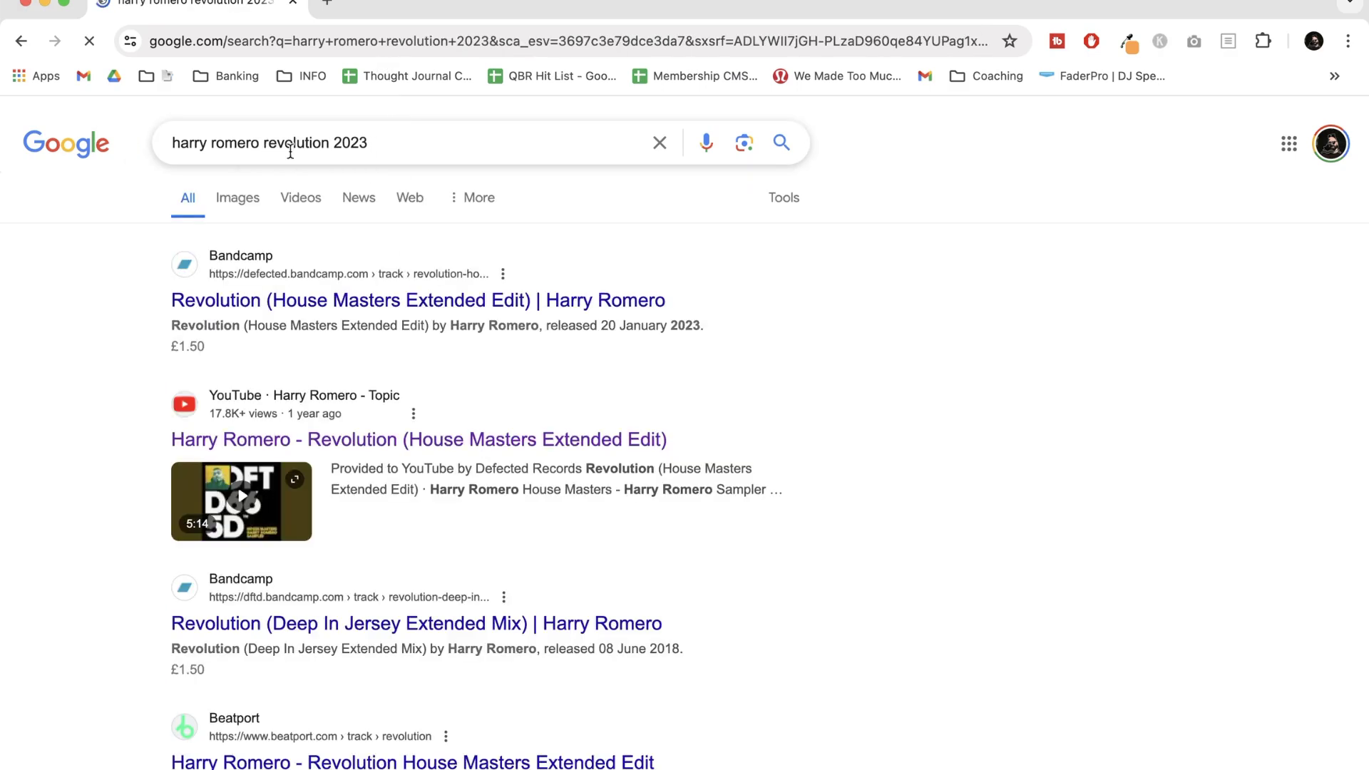
pyautogui.scroll(-2, 267, 647)
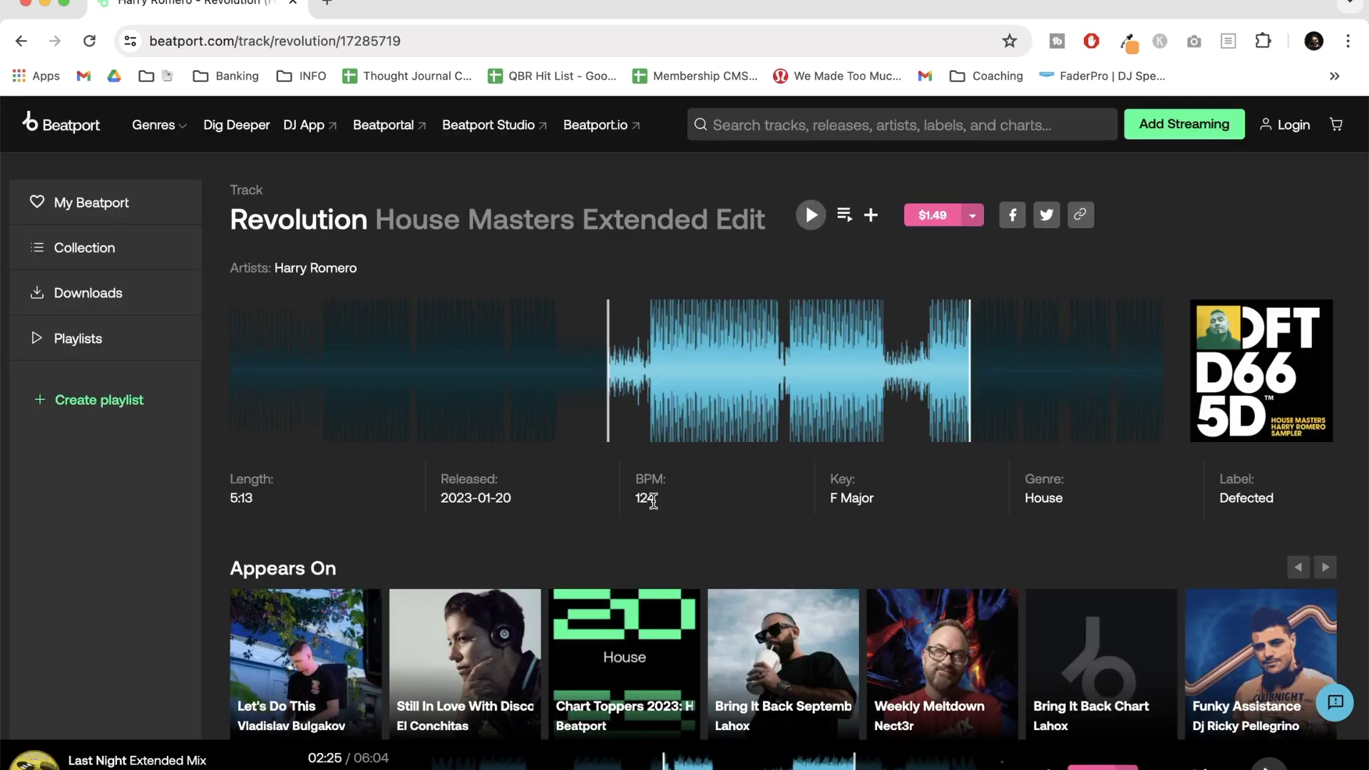
# Switch to Ableton Live and set the project tempo to 124 BPM
pyautogui.hotkey('ctrl', 'Up')
pyautogui.click(465, 416)
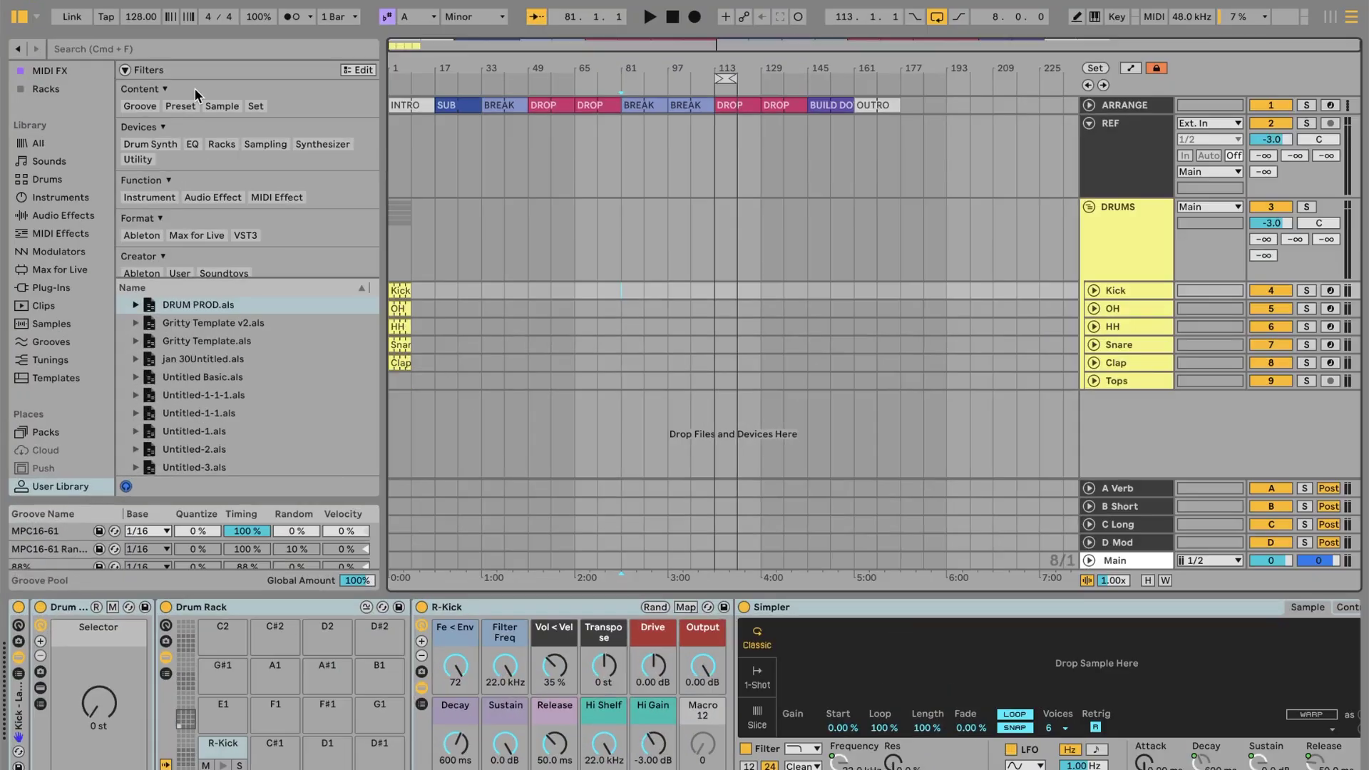
pyautogui.click(136, 17)
pyautogui.write('124')
pyautogui.press('Return')
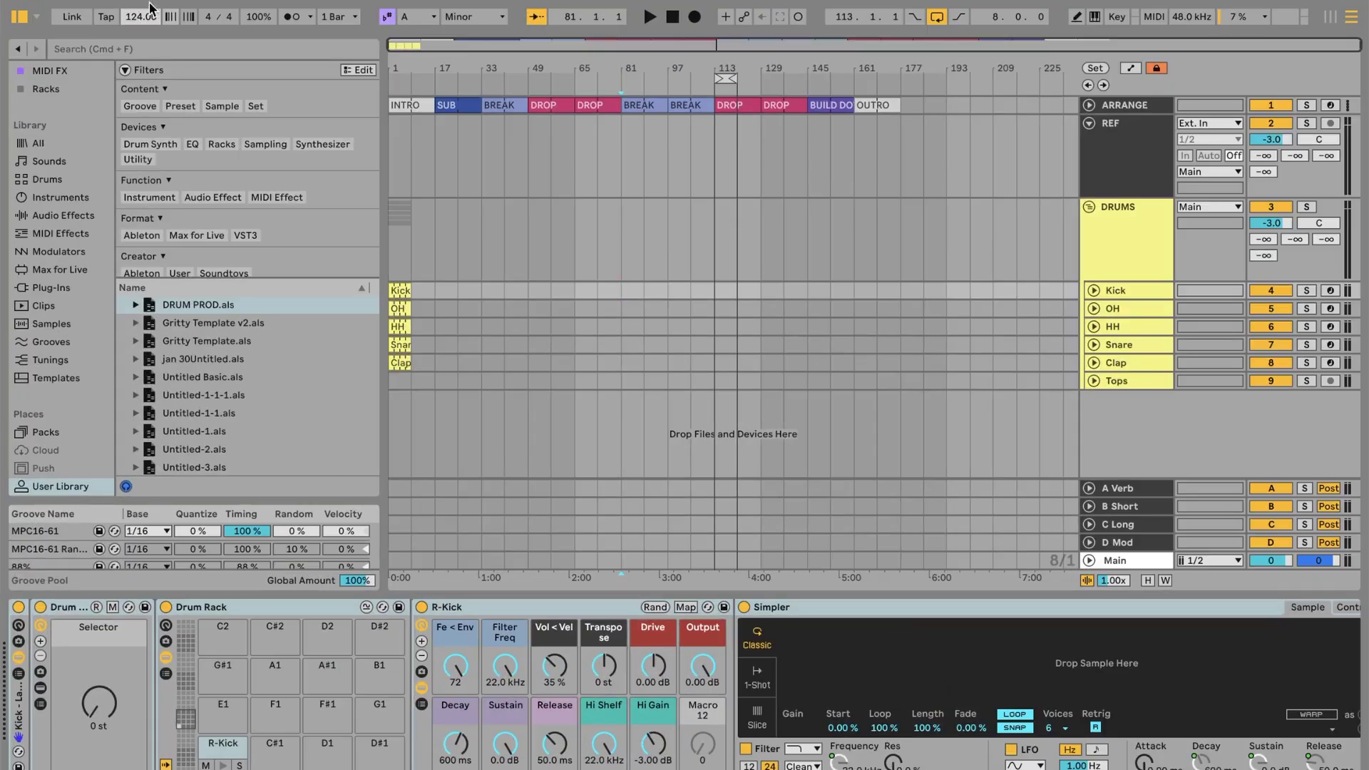
# Check the track's key on the Beatport page in Chrome, and set the Ableton Live project's scale to F Major
pyautogui.hotkey('ctrl', 'Up')
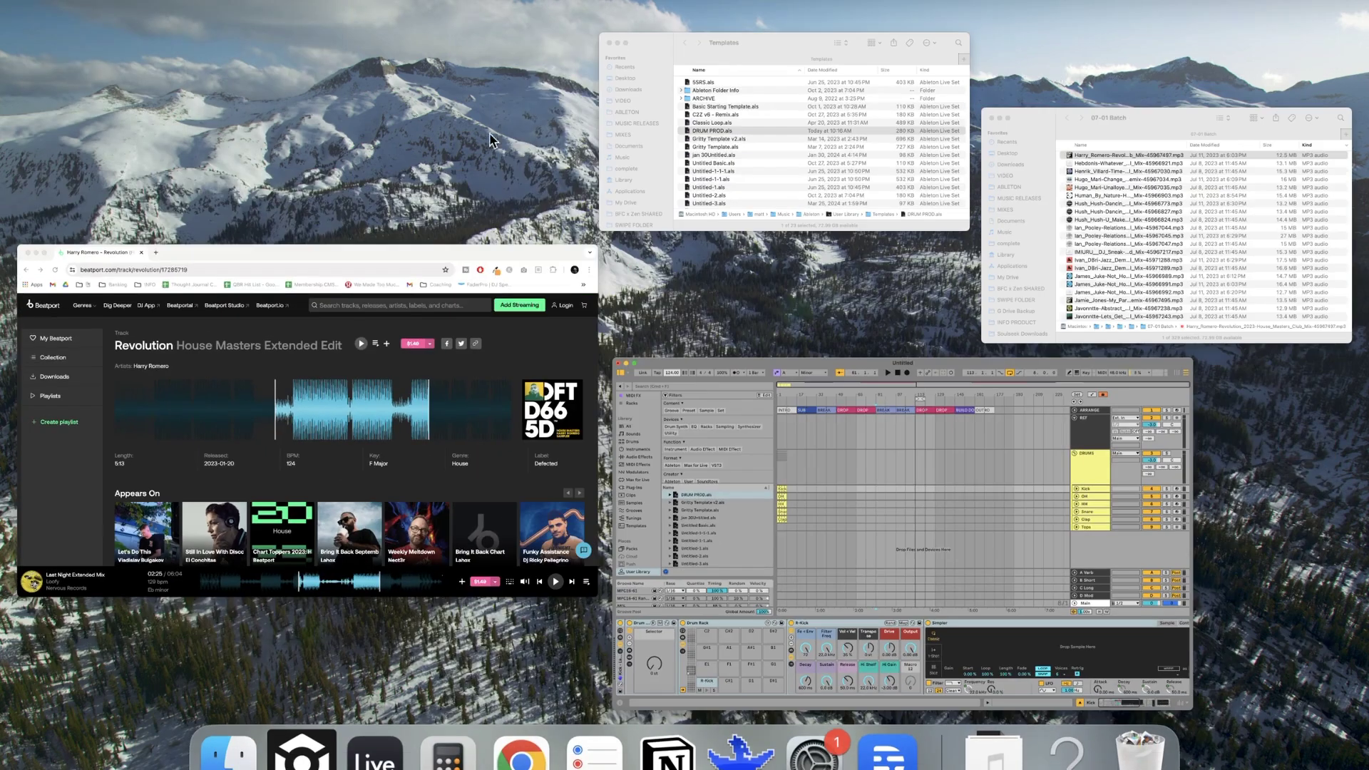
pyautogui.click(491, 353)
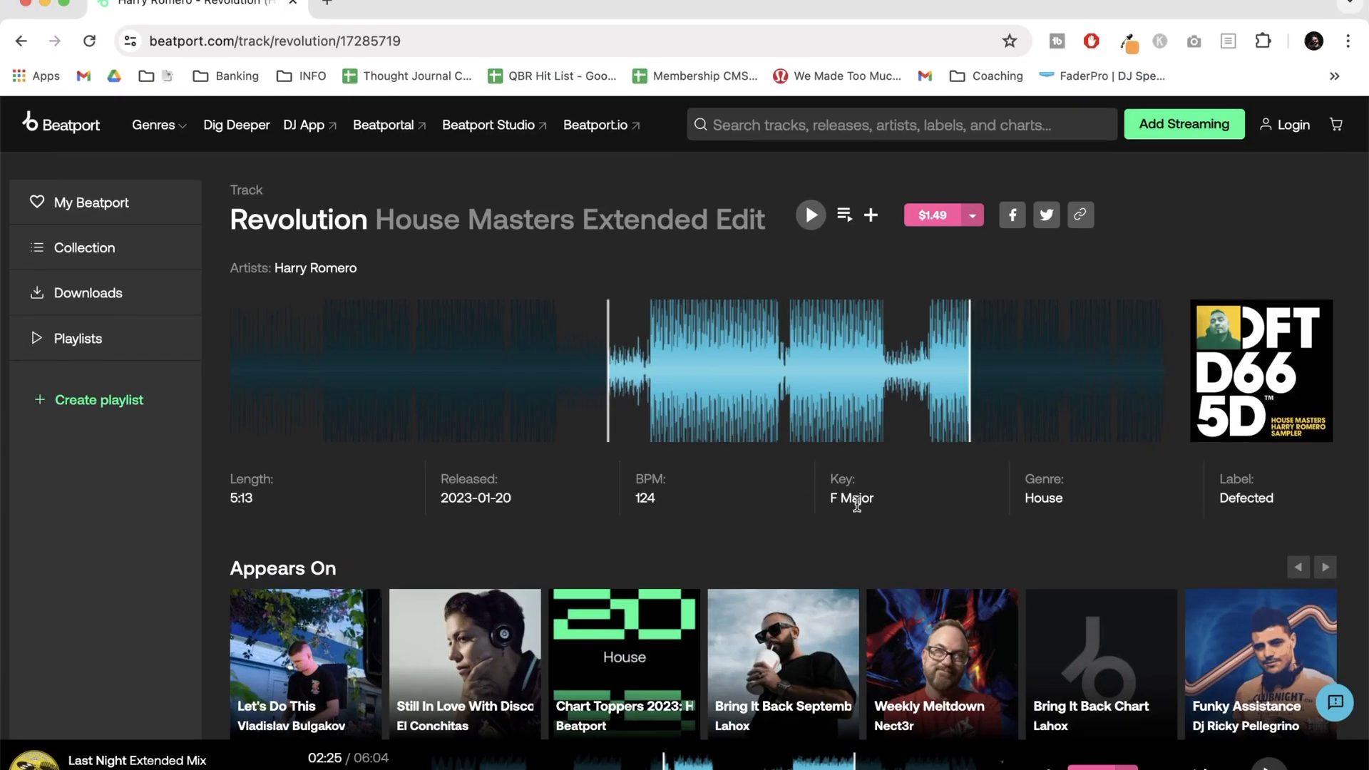
pyautogui.hotkey('ctrl', 'Up')
pyautogui.click(540, 349)
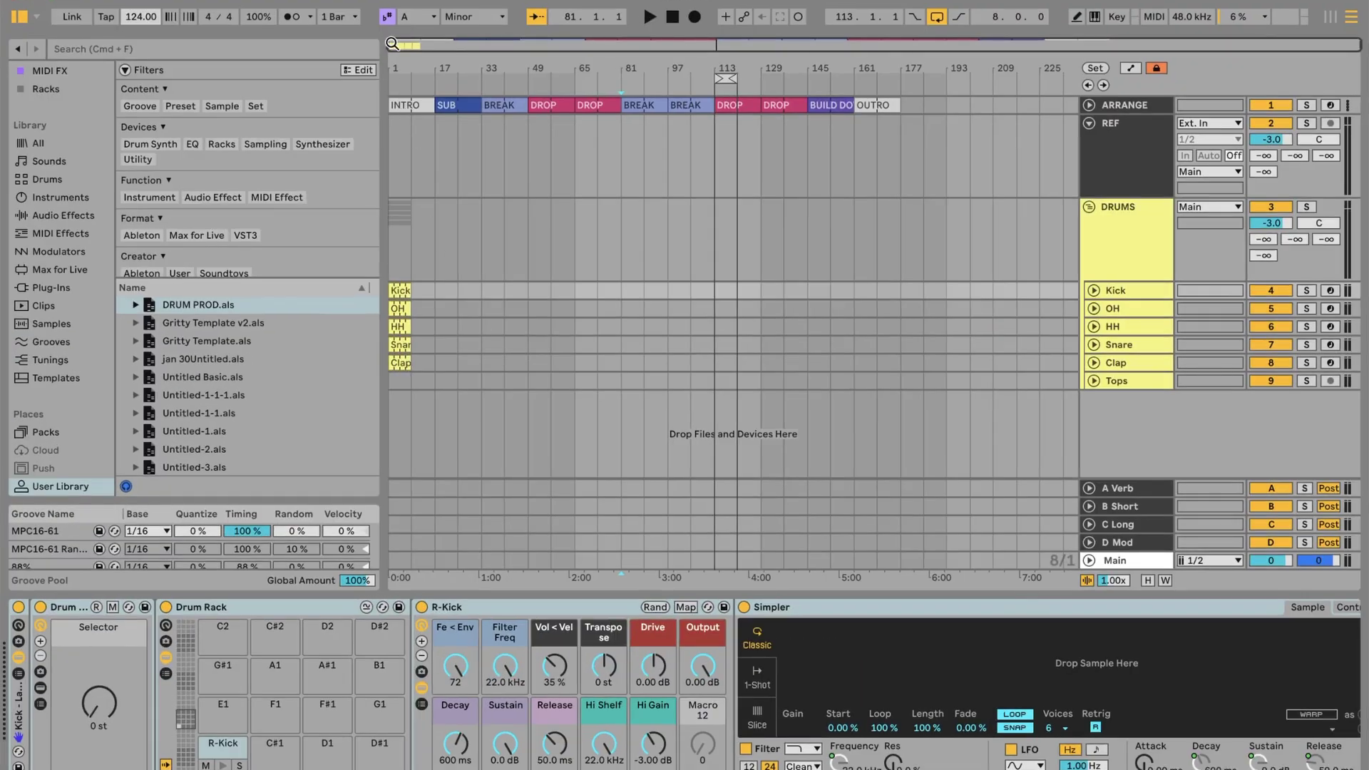
pyautogui.click(416, 17)
pyautogui.click(414, 114)
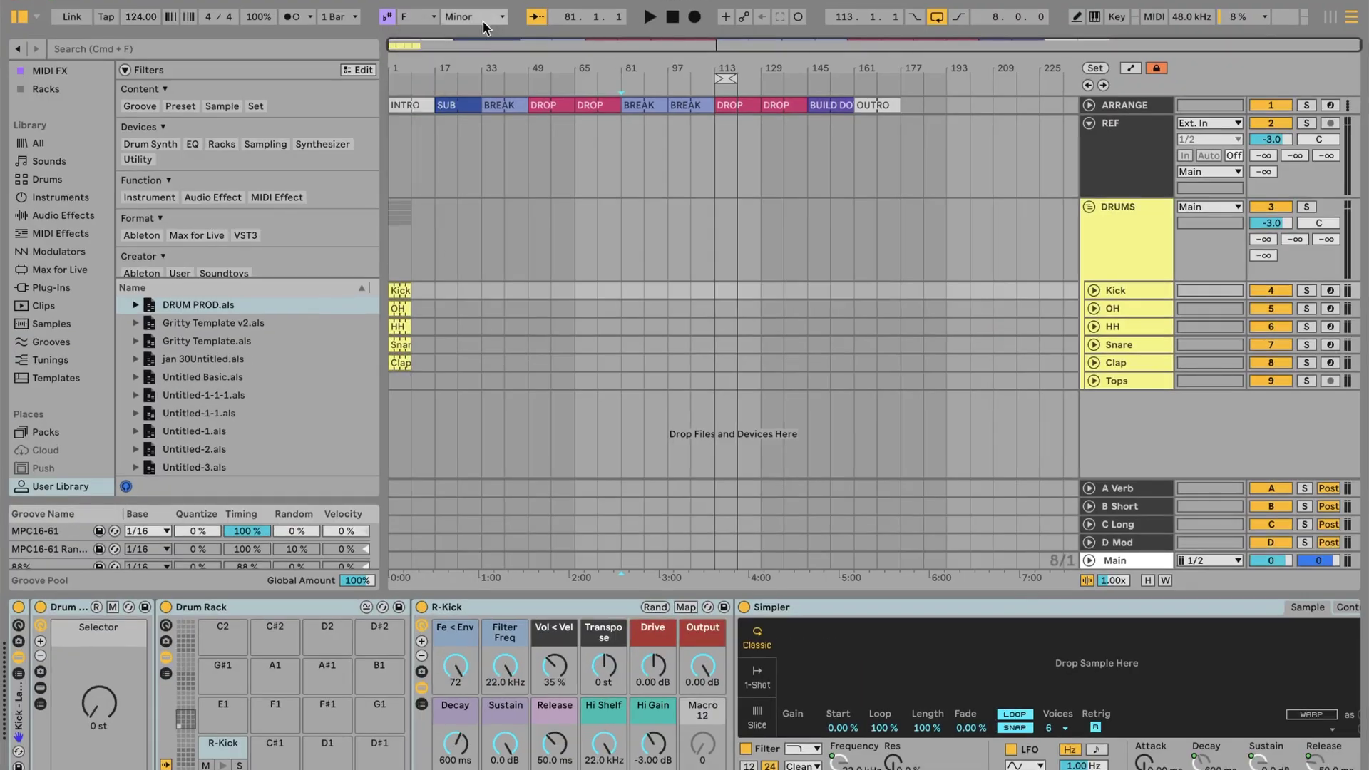
pyautogui.click(479, 17)
pyautogui.click(485, 33)
# Import Harry_Romero-Revolution_2023-House_Masters_Club_Mix-45967497.mp3 from the 07-01 Batch folder onto the REF track at bar 1
pyautogui.click(512, 144)
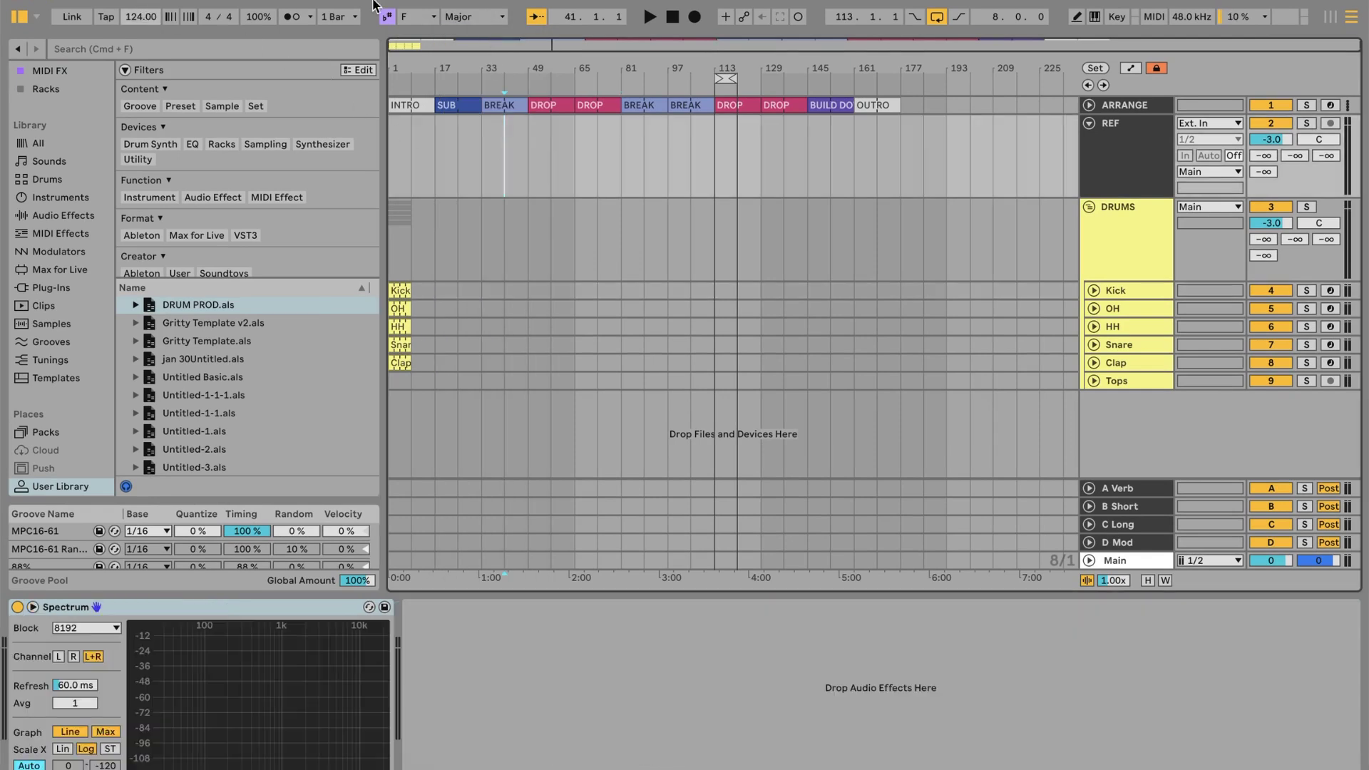
pyautogui.moveTo(380, 119); pyautogui.dragTo(335, 119)
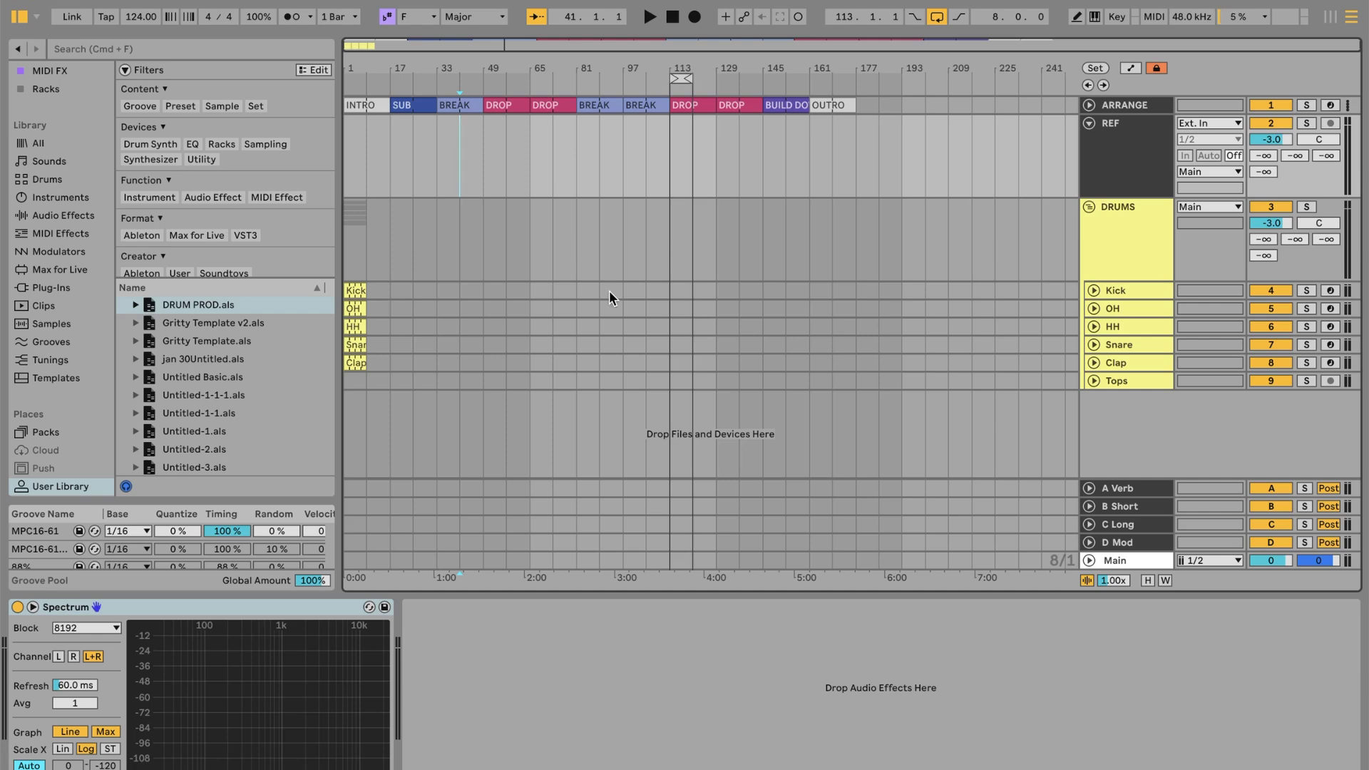
pyautogui.press('ctrl+super+f')
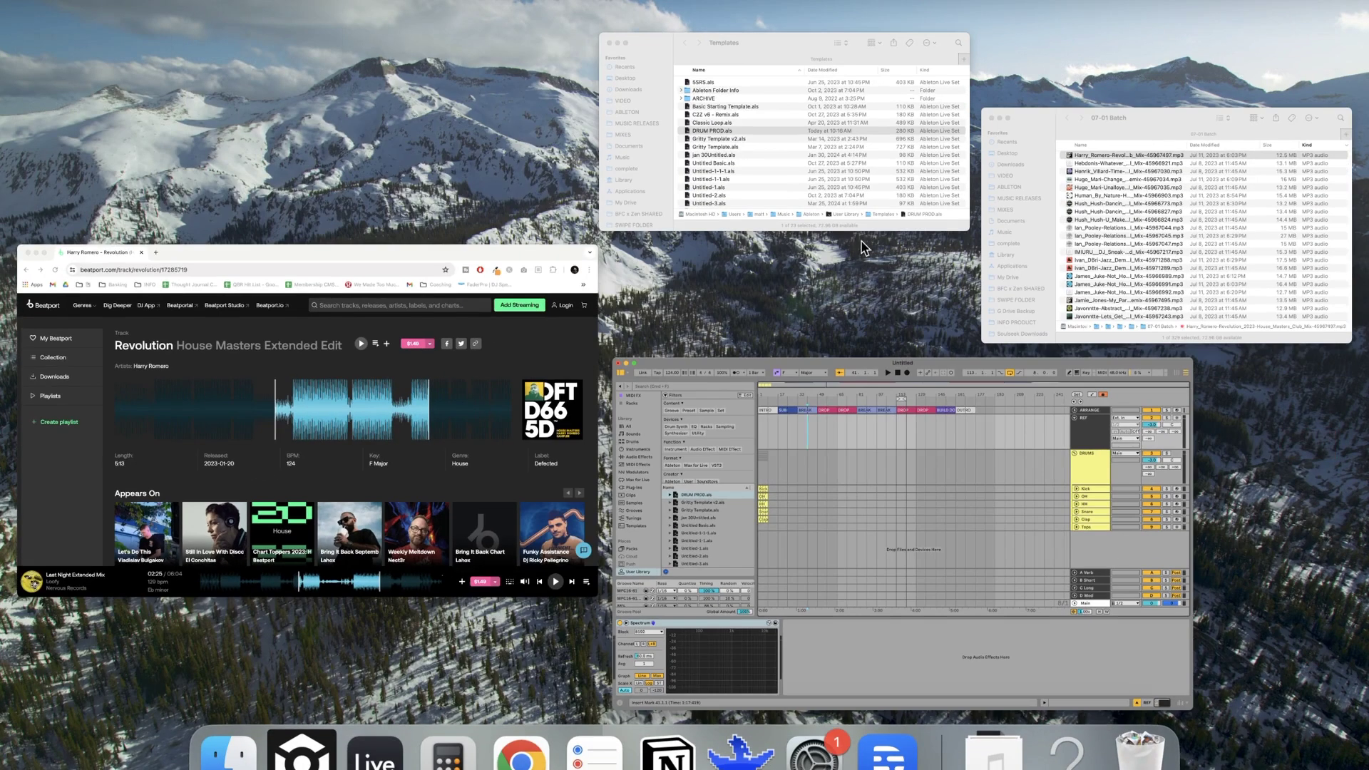
pyautogui.click(1046, 233)
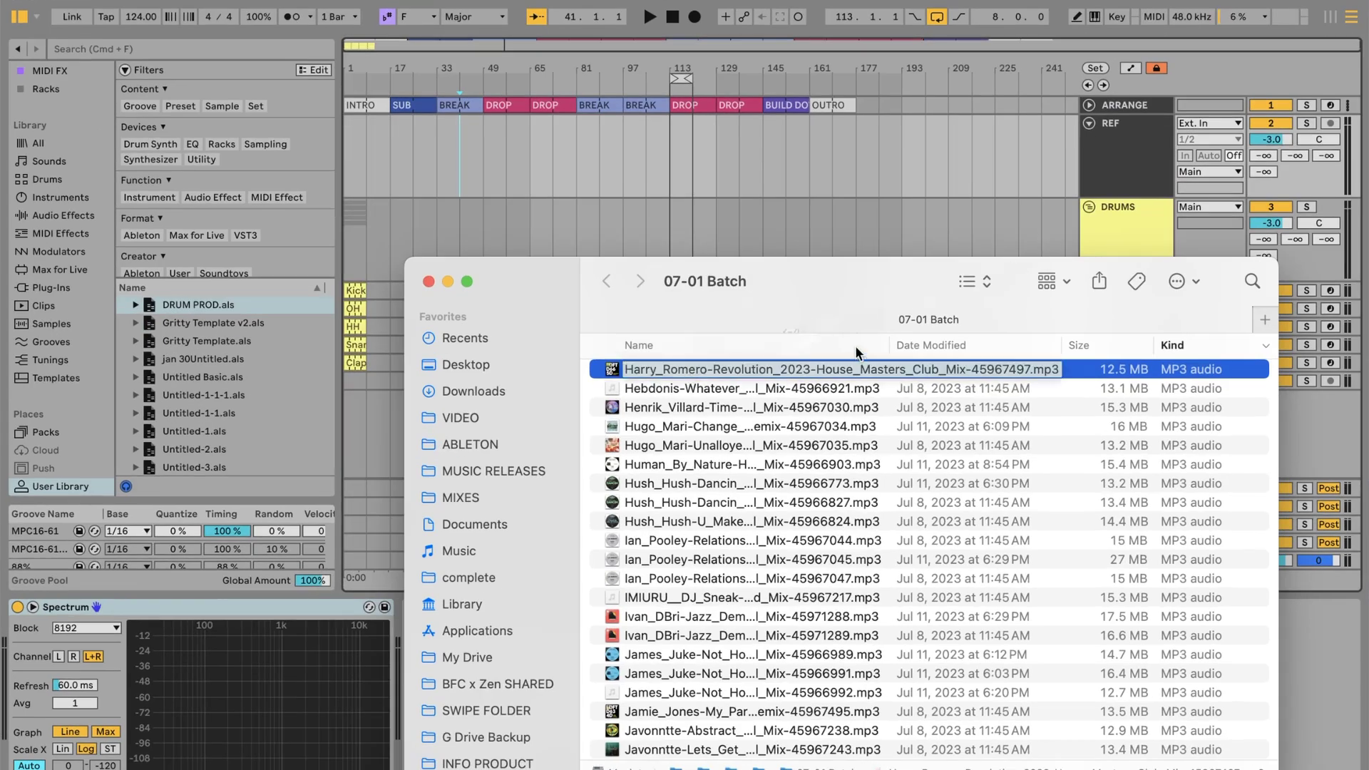
pyautogui.click(704, 371)
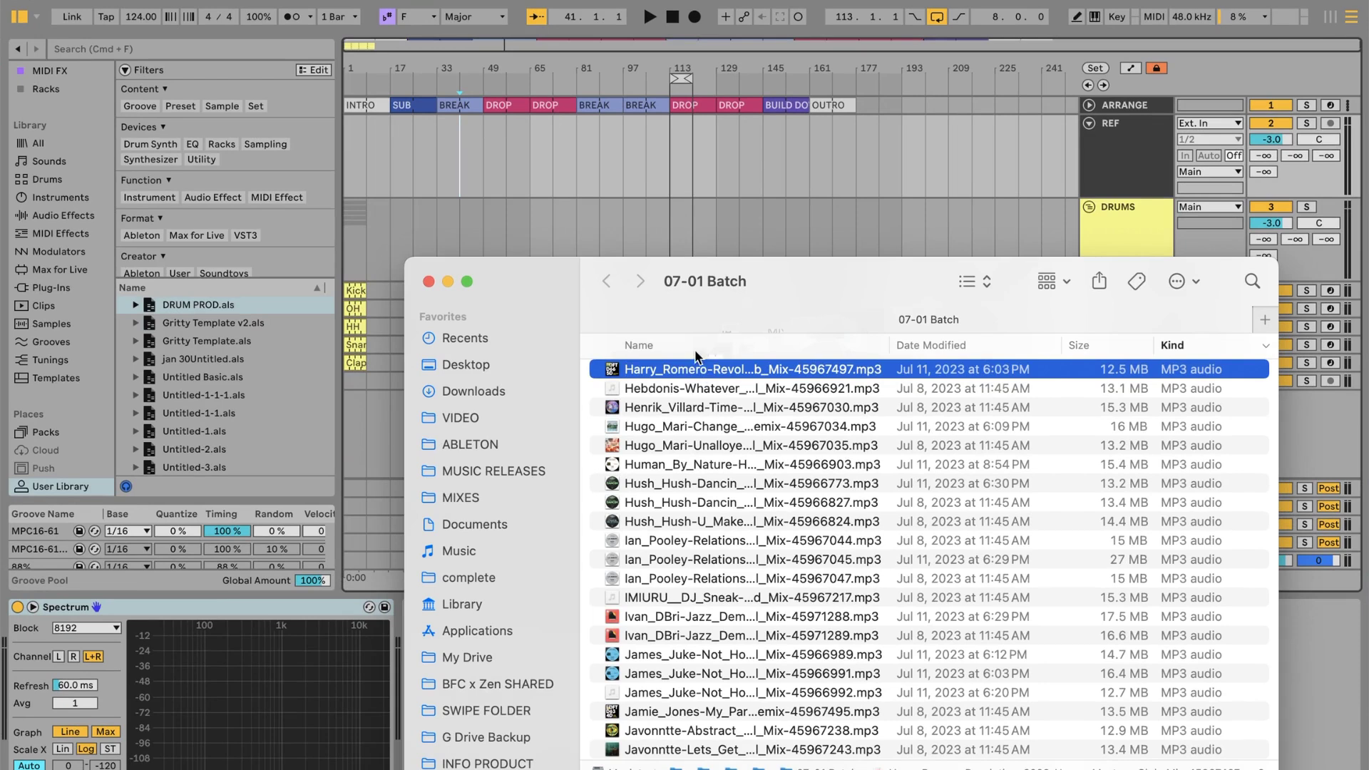
pyautogui.click(846, 432)
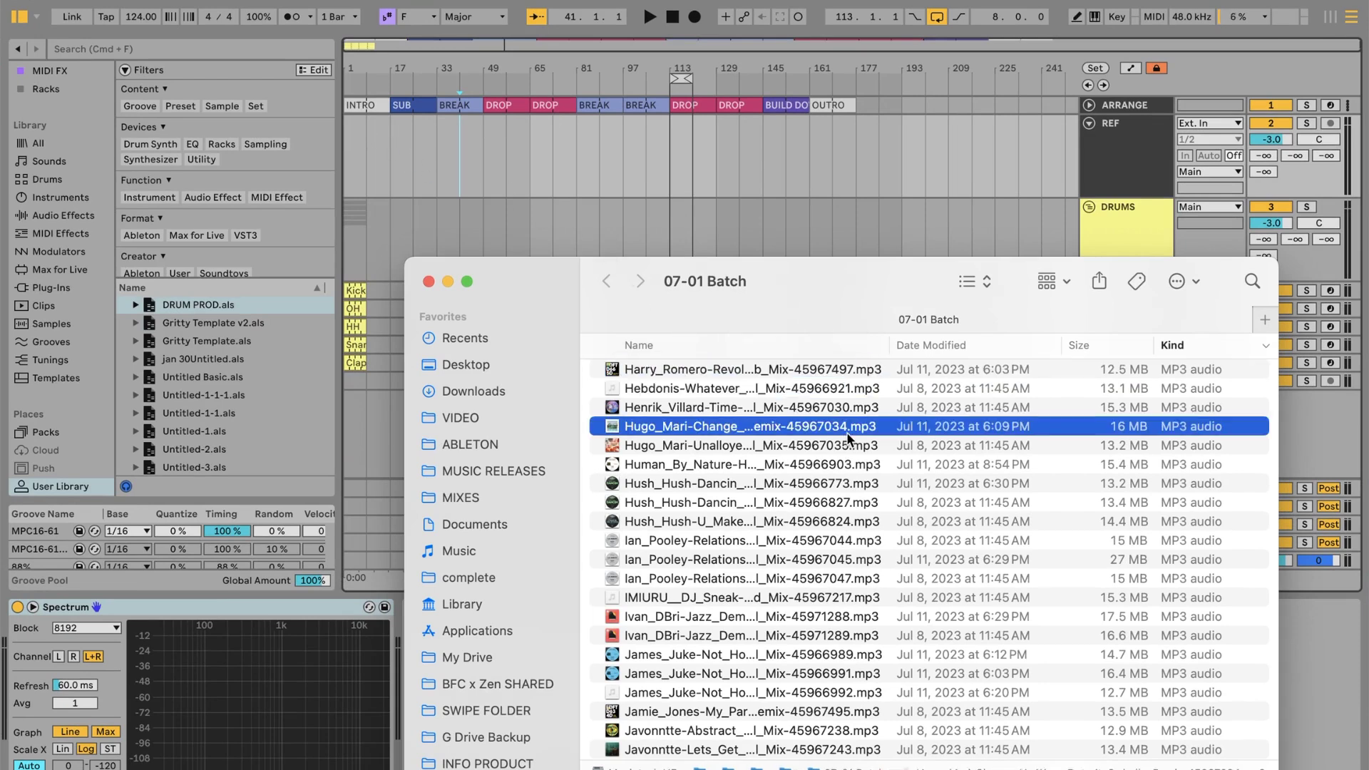
pyautogui.click(771, 371)
pyautogui.moveTo(733, 369); pyautogui.dragTo(349, 147)
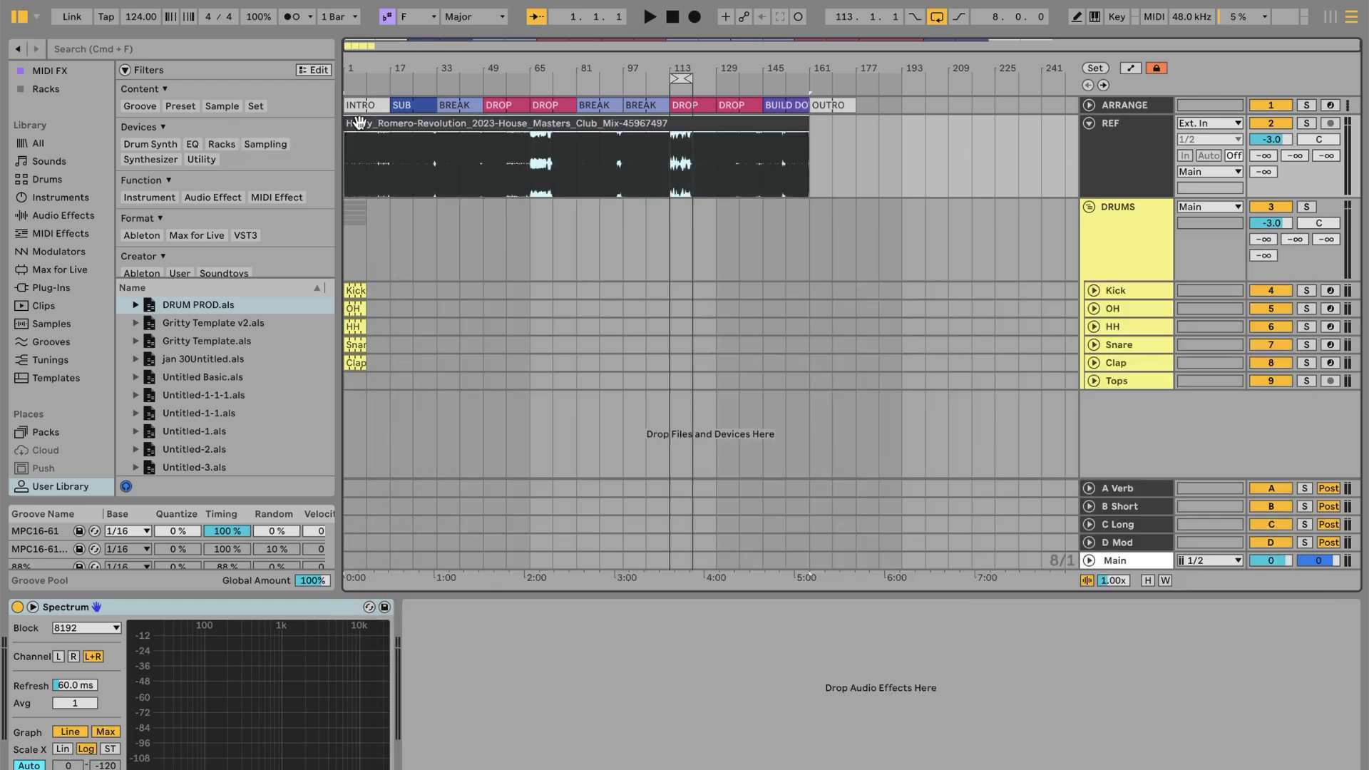
# Enable the metronome and play the reference track from bar 1 to check its first beats against the grid
pyautogui.moveTo(351, 72); pyautogui.dragTo(351, 200)
pyautogui.moveTo(345, 68); pyautogui.dragTo(345, 65)
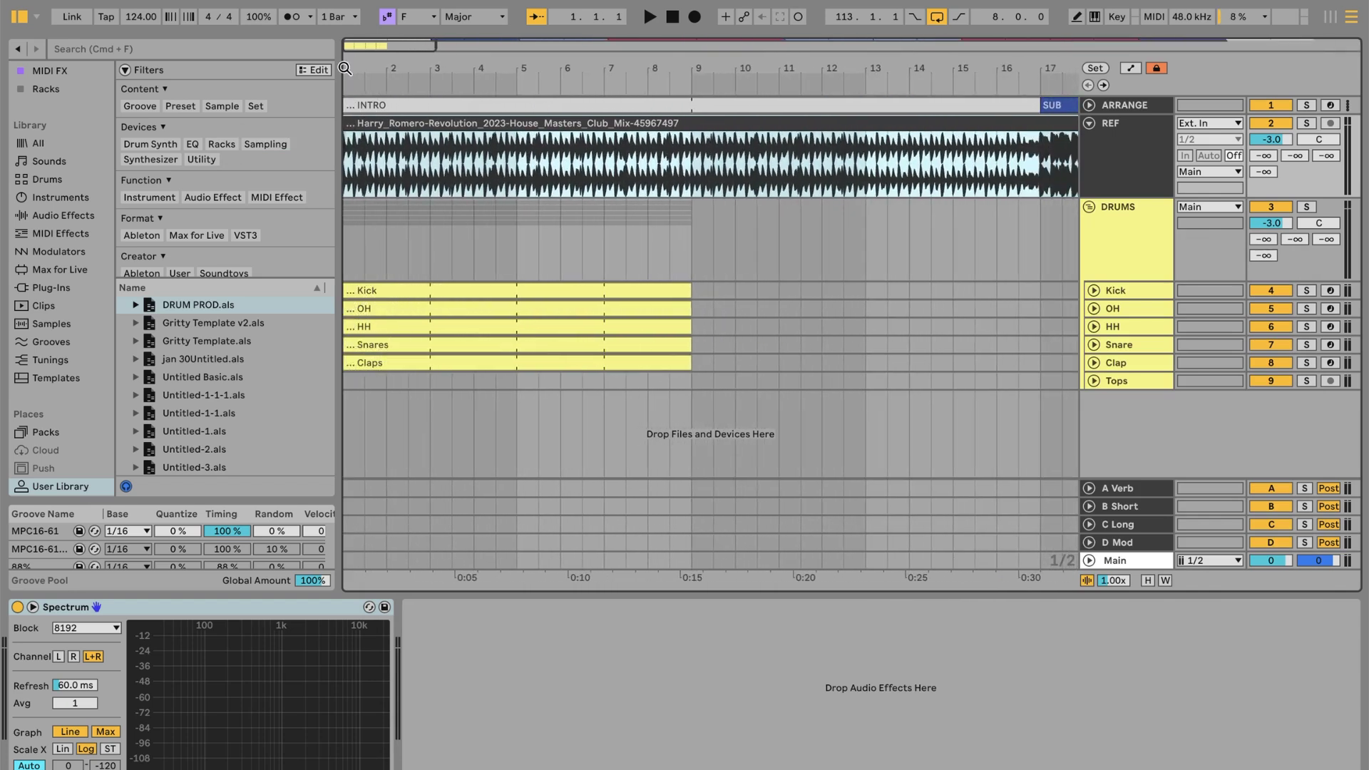
pyautogui.moveTo(355, 69)
pyautogui.mouseDown()
pyautogui.moveTo(355, 187)
pyautogui.moveTo(454, 69)
pyautogui.mouseUp()
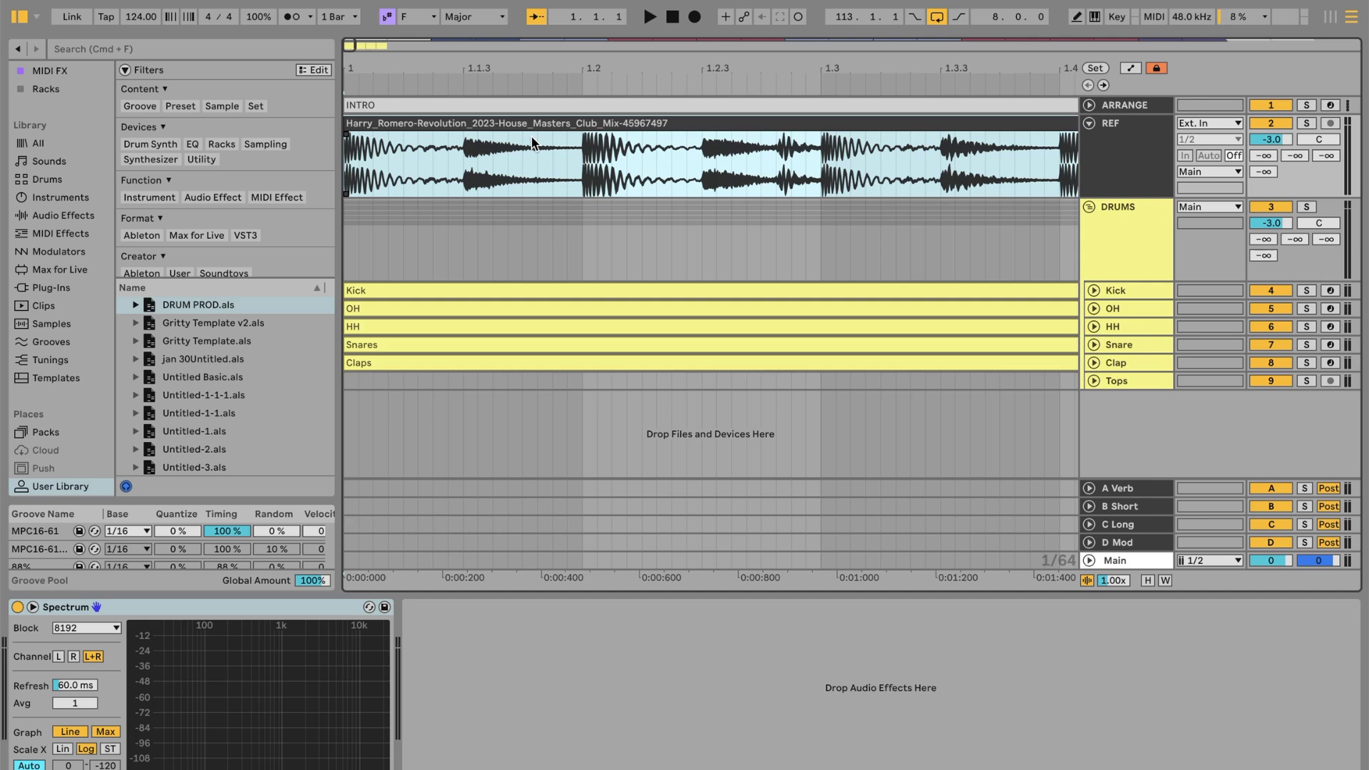
pyautogui.click(292, 18)
pyautogui.click(346, 187)
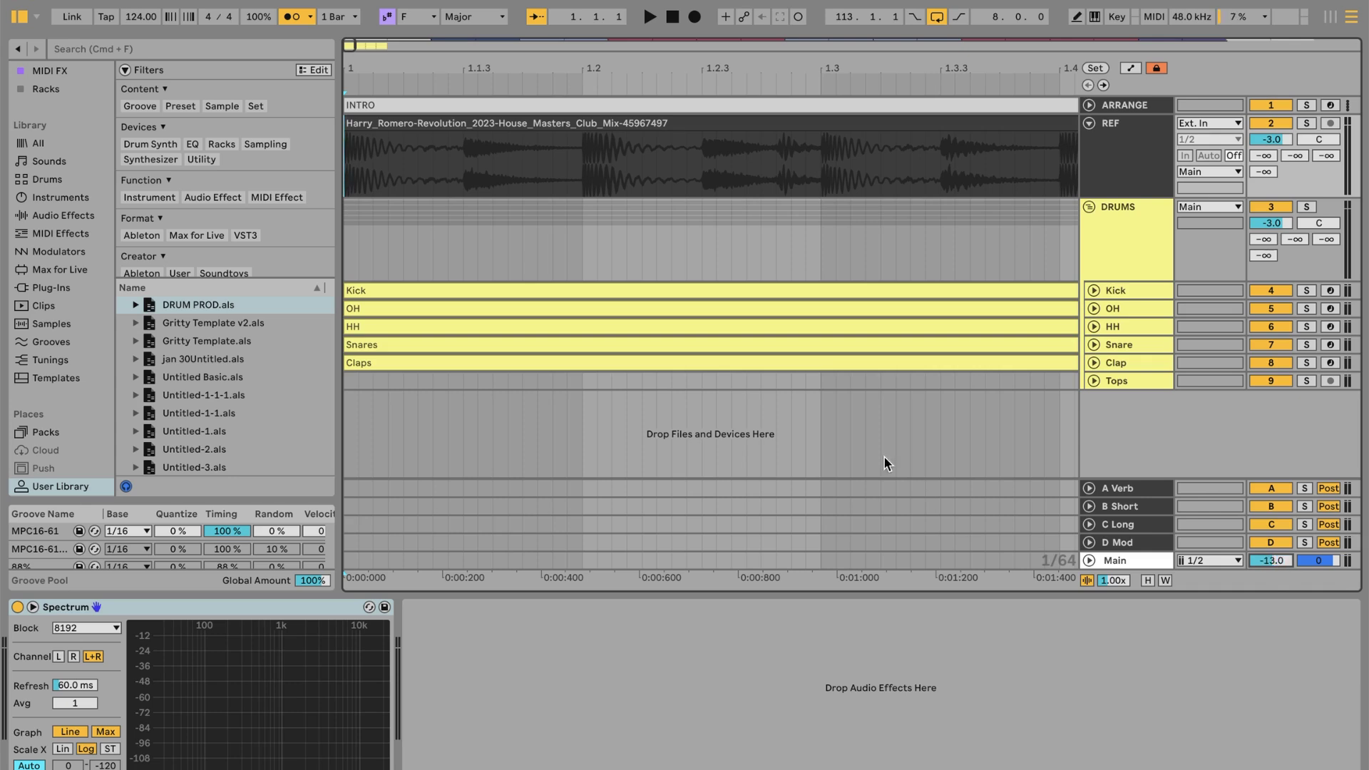
pyautogui.click(358, 237)
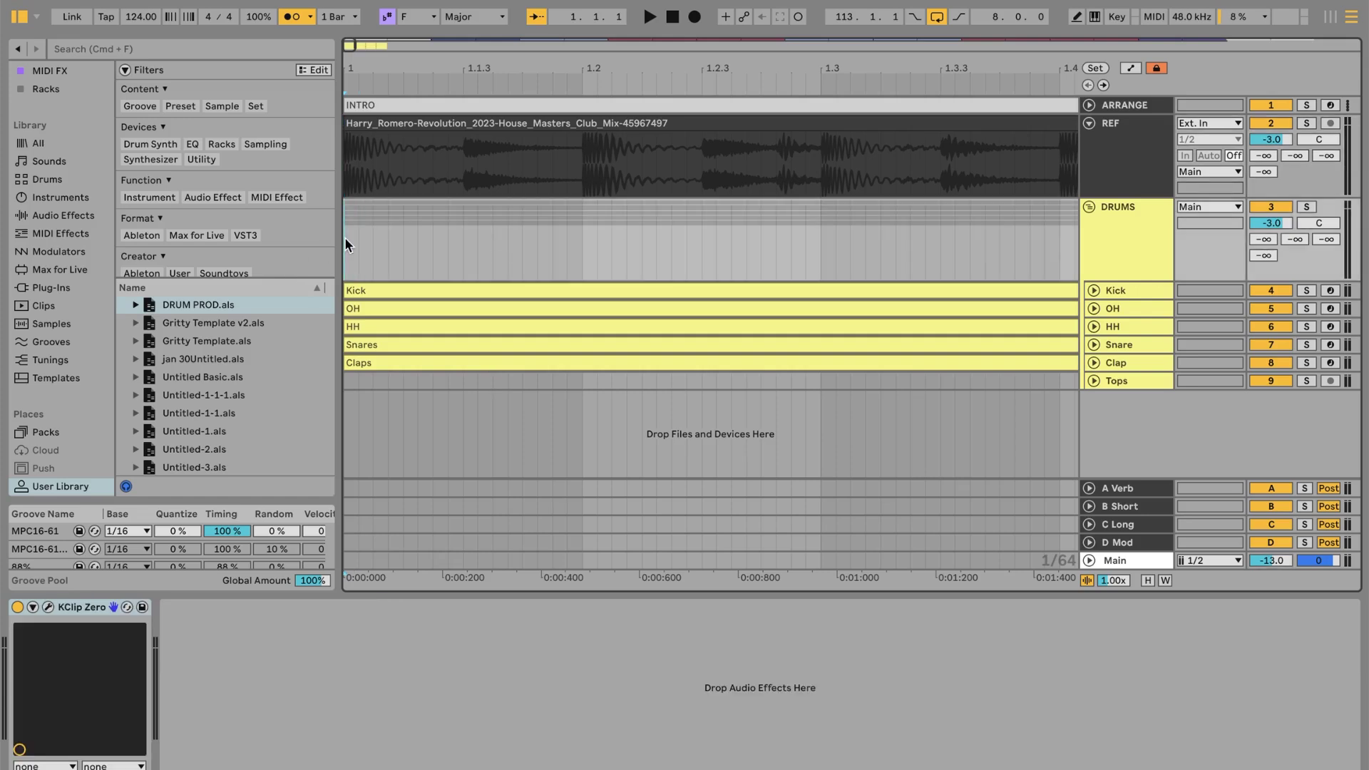
pyautogui.press('space')
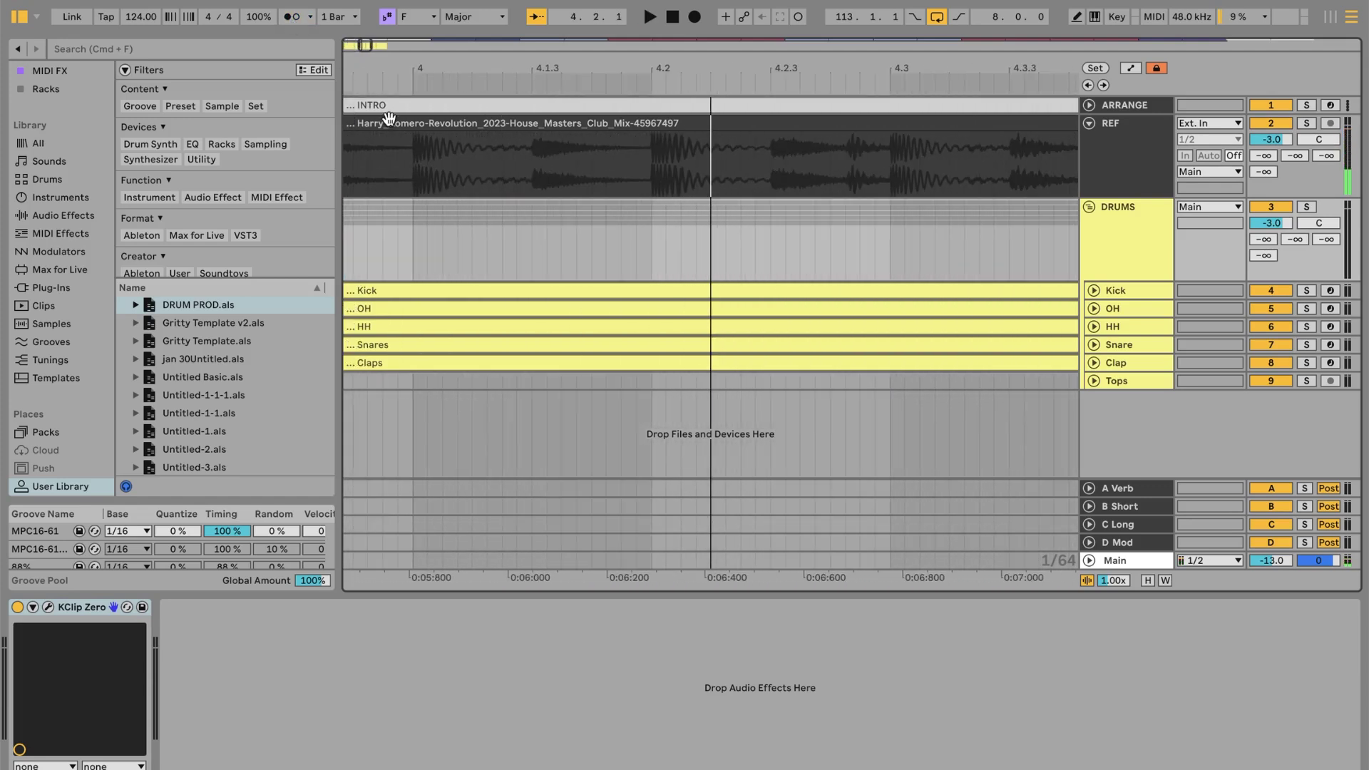
# Stop playback and show the reference clip's waveform in an enlarged sample editor
pyautogui.click(386, 121)
pyautogui.press('space')
pyautogui.moveTo(341, 499); pyautogui.dragTo(376, 542)
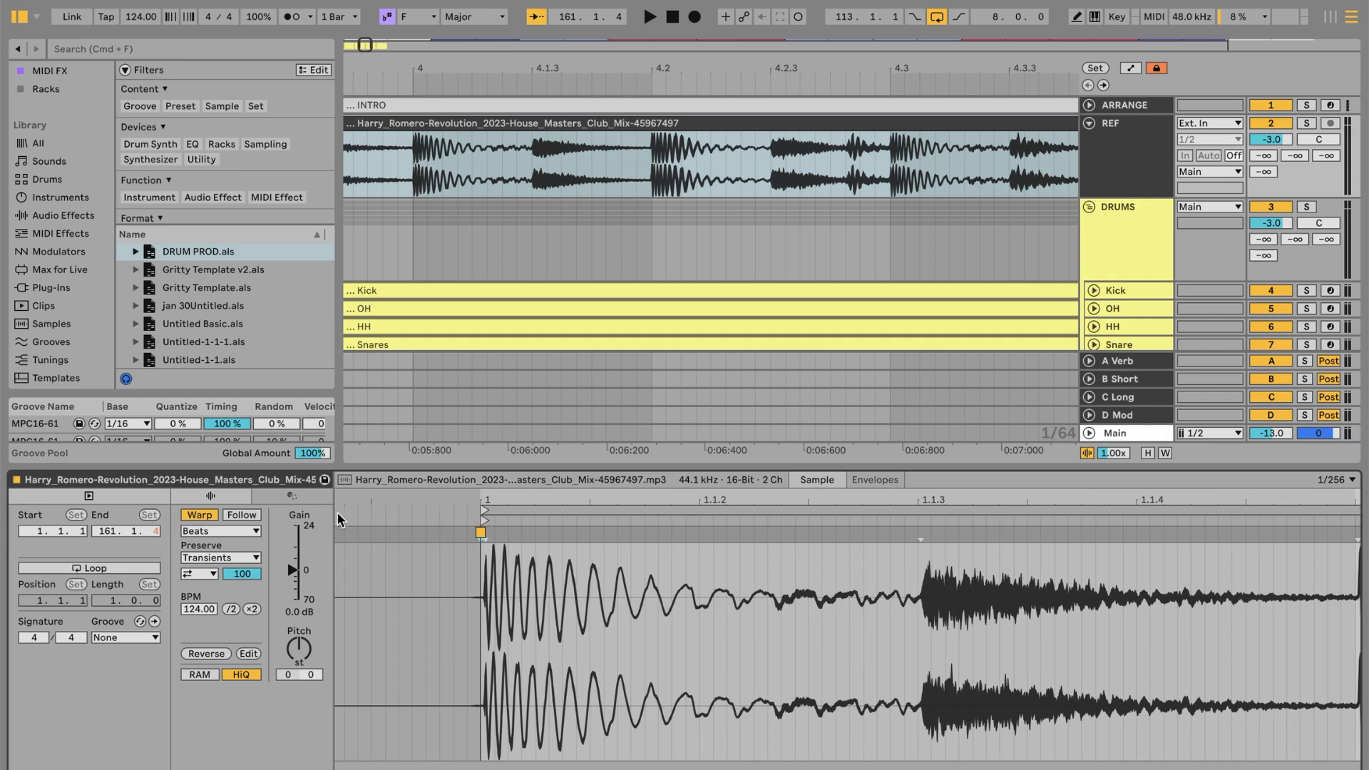
# Try moving the reference clip's loop position ahead of the first beat and return it to 1.1.1 at the first warp marker
pyautogui.moveTo(485, 514); pyautogui.dragTo(303, 527)
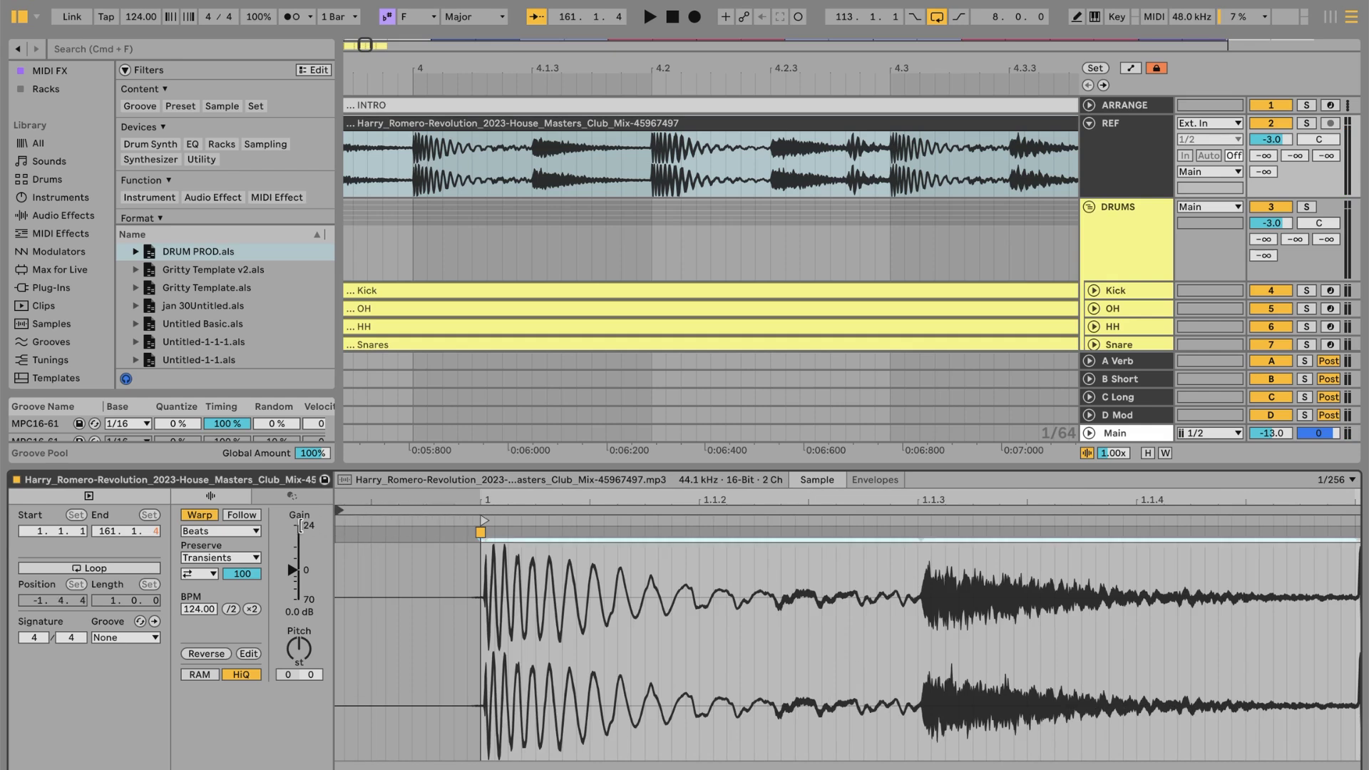
pyautogui.moveTo(303, 526); pyautogui.dragTo(480, 502)
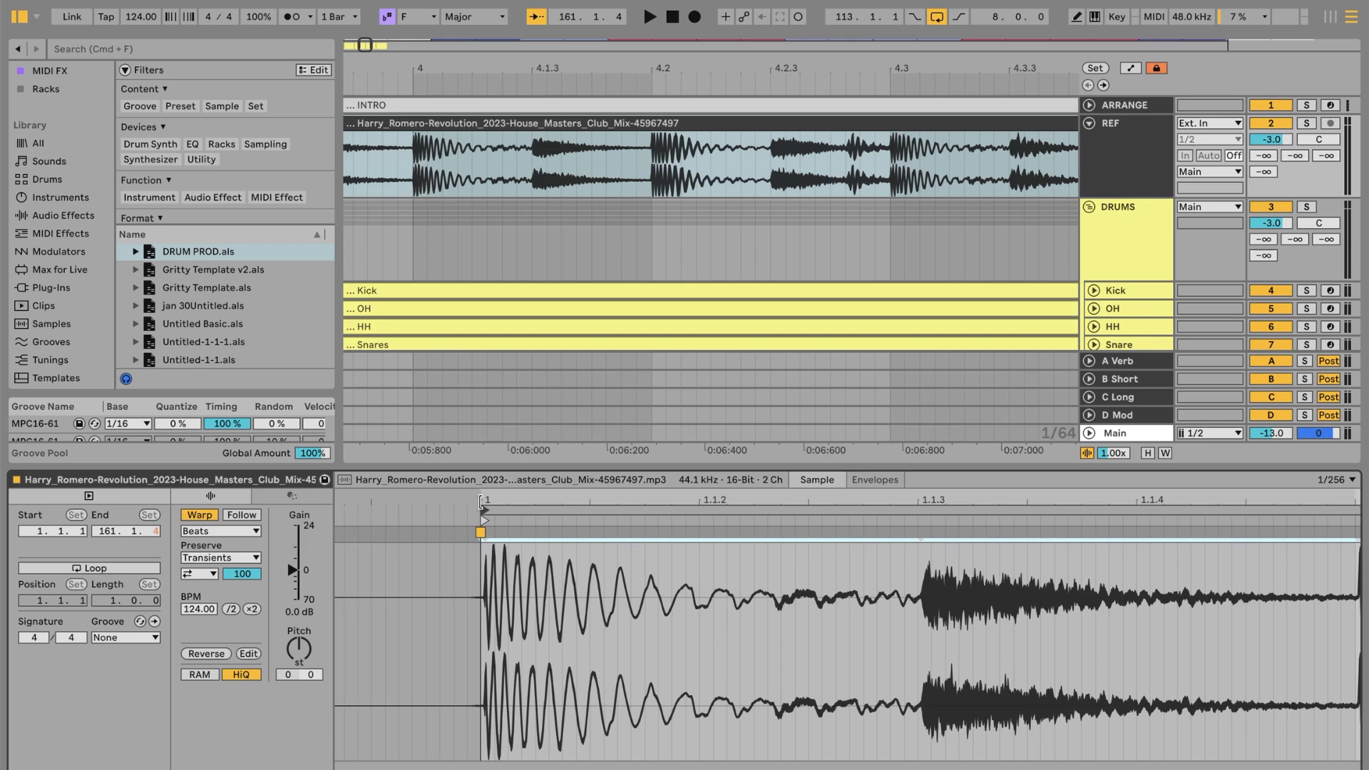
pyautogui.rightClick(479, 532)
pyautogui.click(569, 544)
# Set the reference clip's warp mode to Complex Pro
pyautogui.click(524, 124)
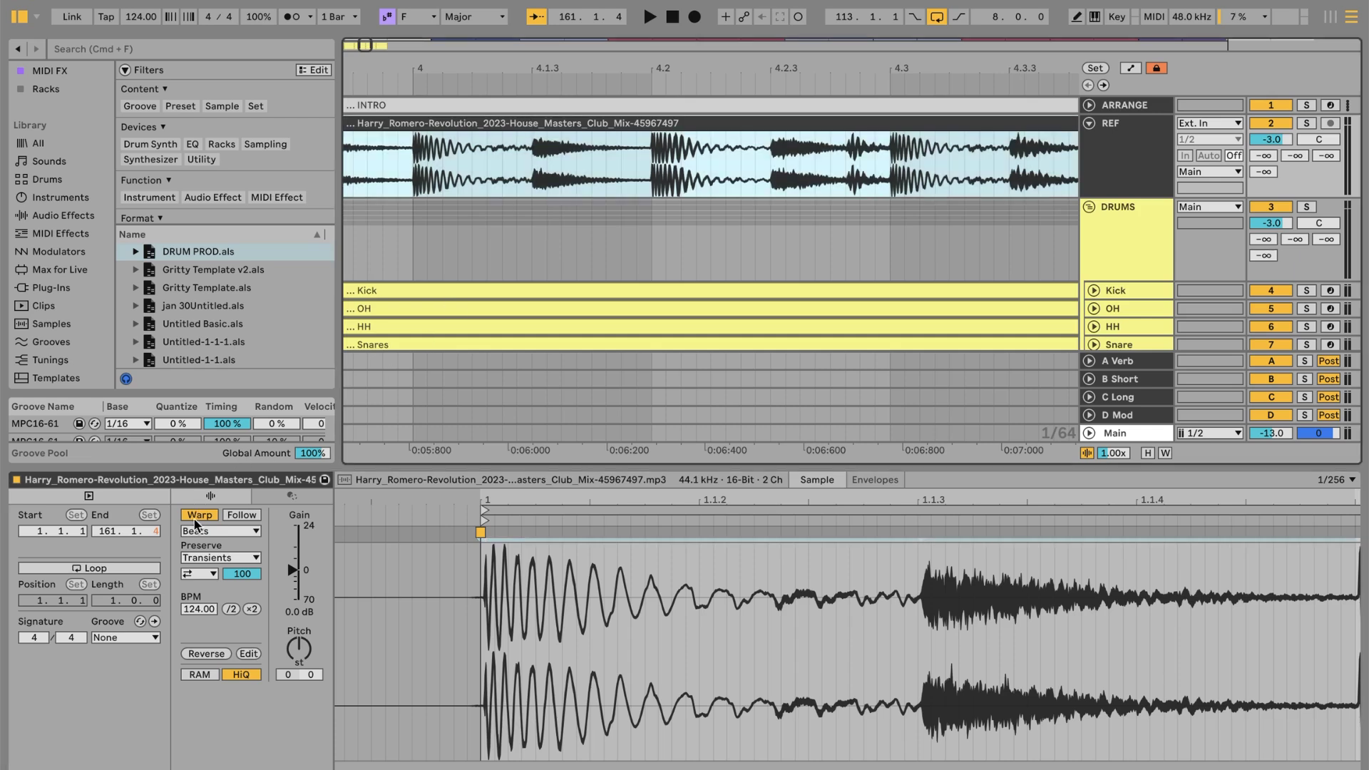
pyautogui.click(211, 532)
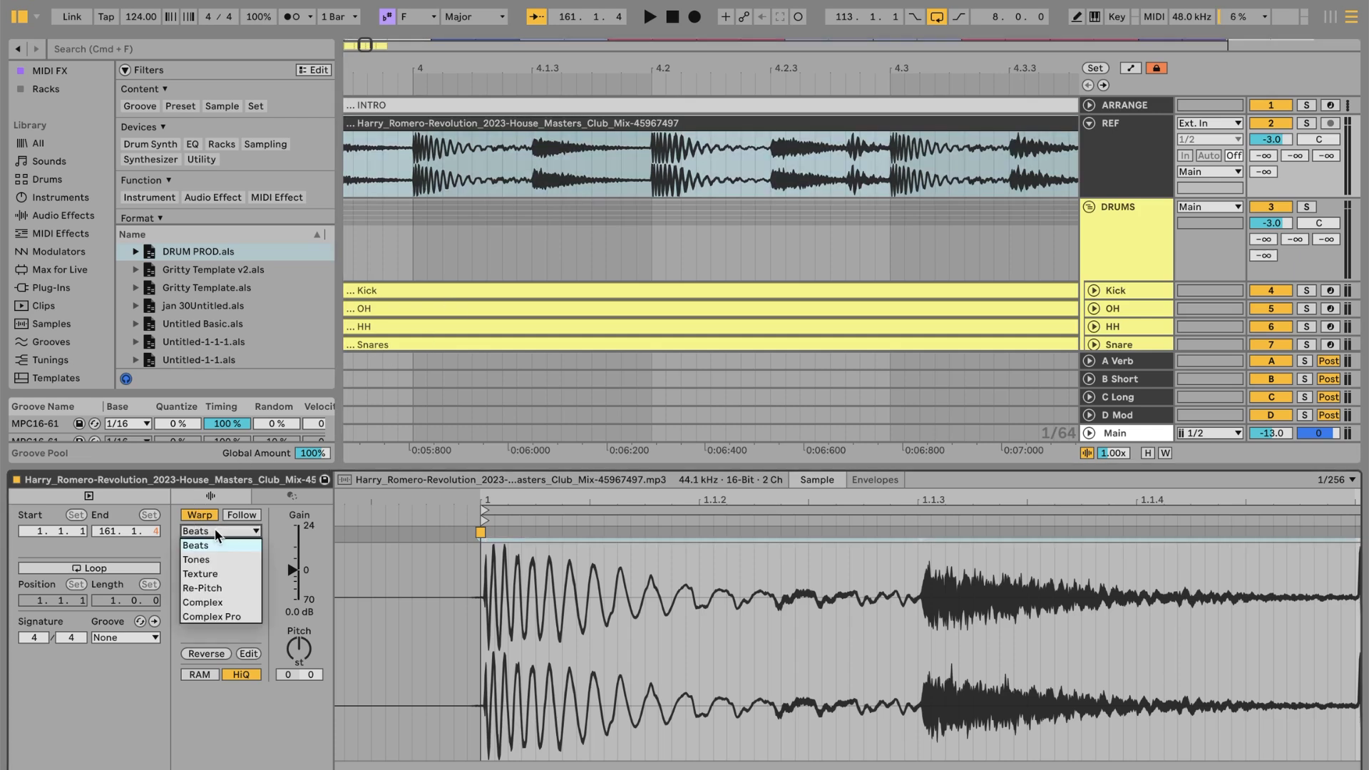
pyautogui.click(213, 617)
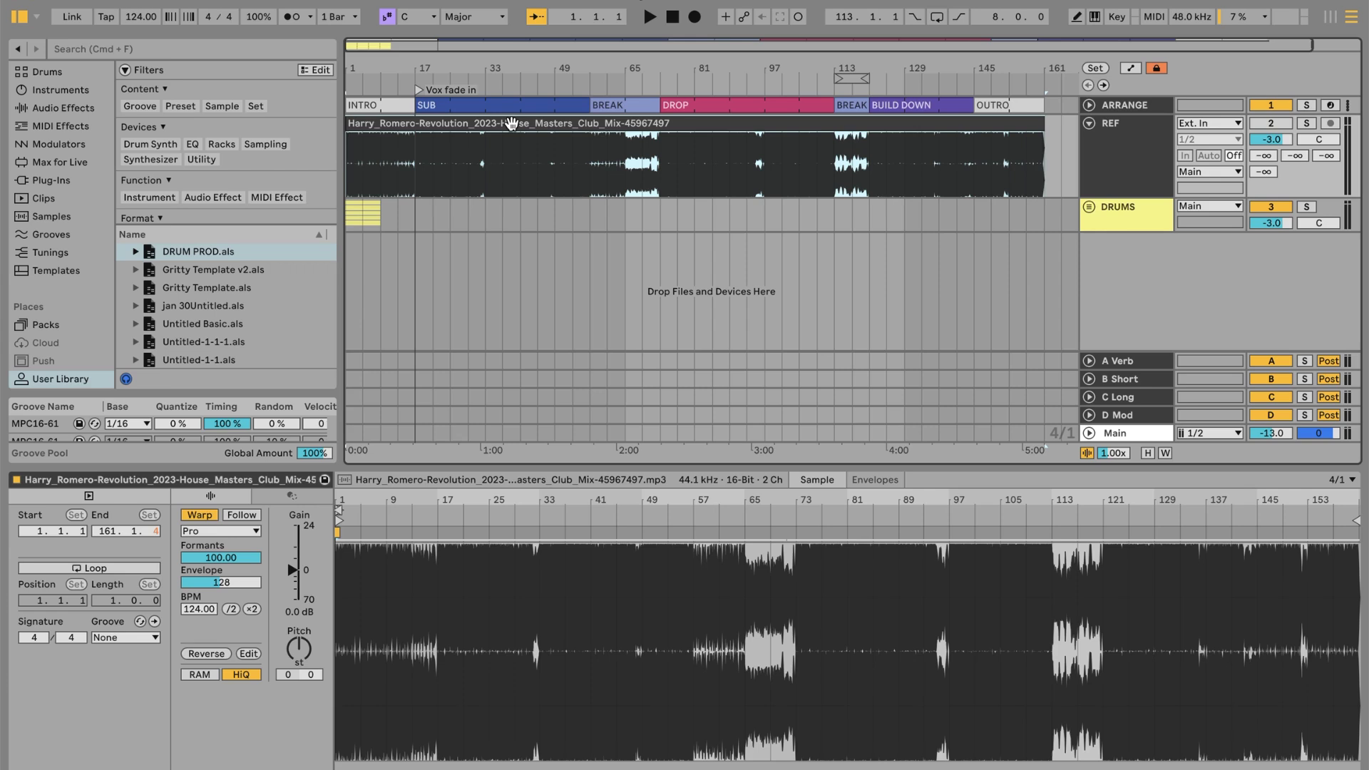
# Play from bar 17 while switching the REF track on and off, and return the insertion point to bar 17
pyautogui.click(1268, 131)
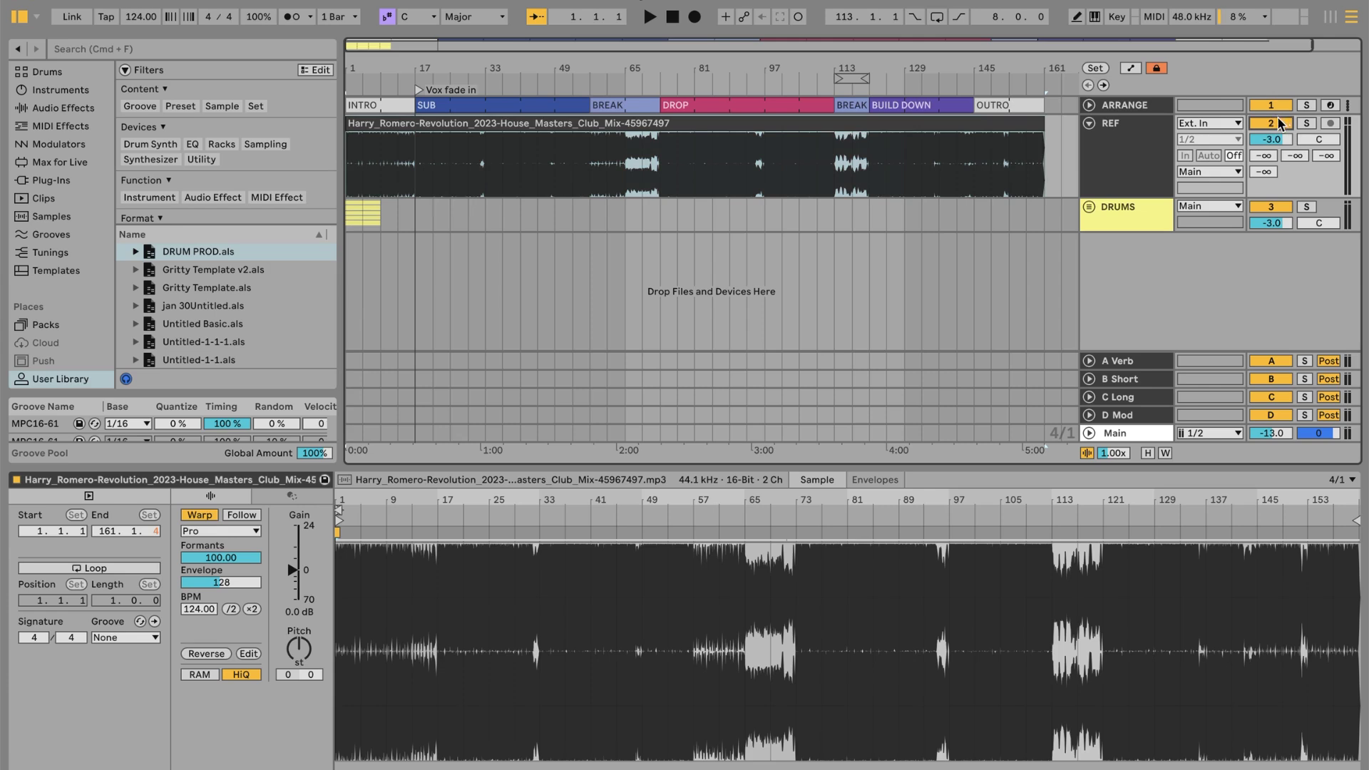
pyautogui.click(1272, 125)
pyautogui.click(416, 166)
pyautogui.click(417, 168)
pyautogui.press('space')
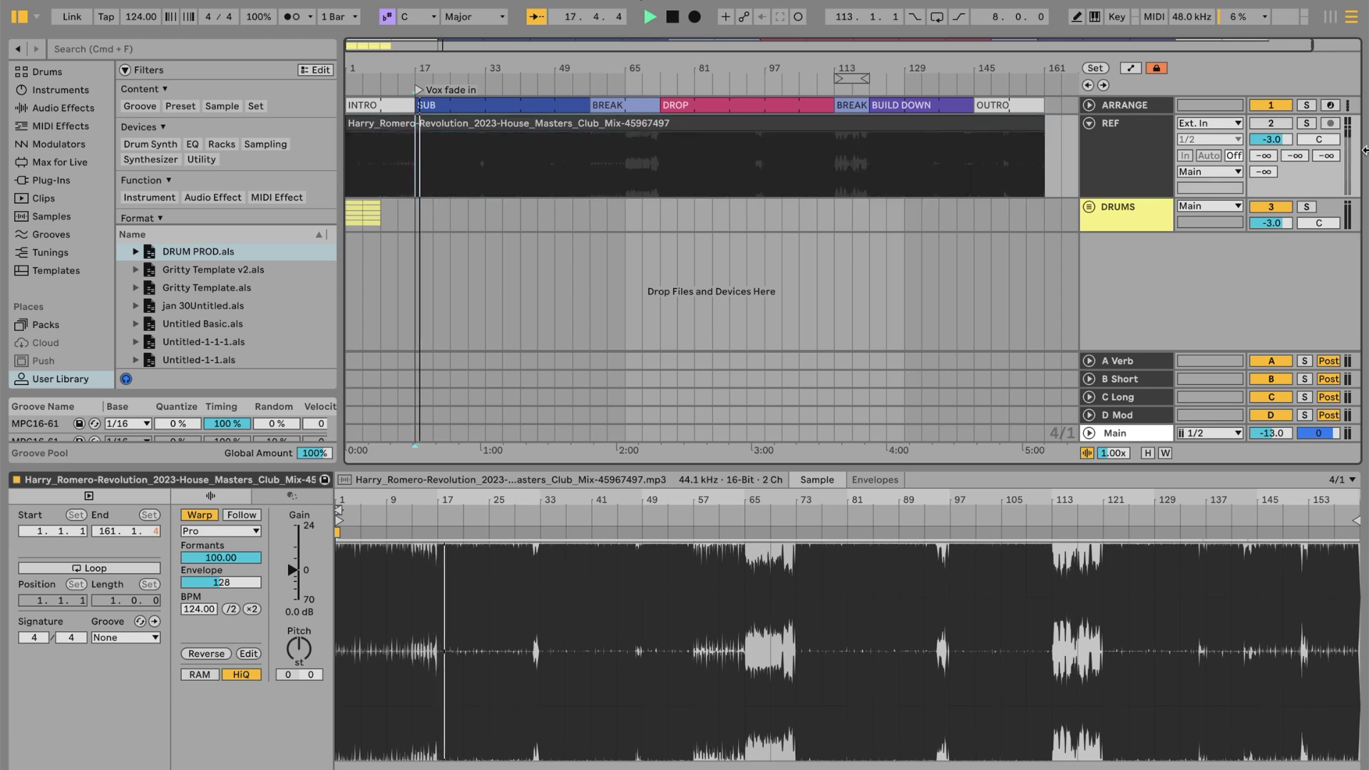
pyautogui.click(1264, 125)
pyautogui.click(1263, 125)
pyautogui.press('space')
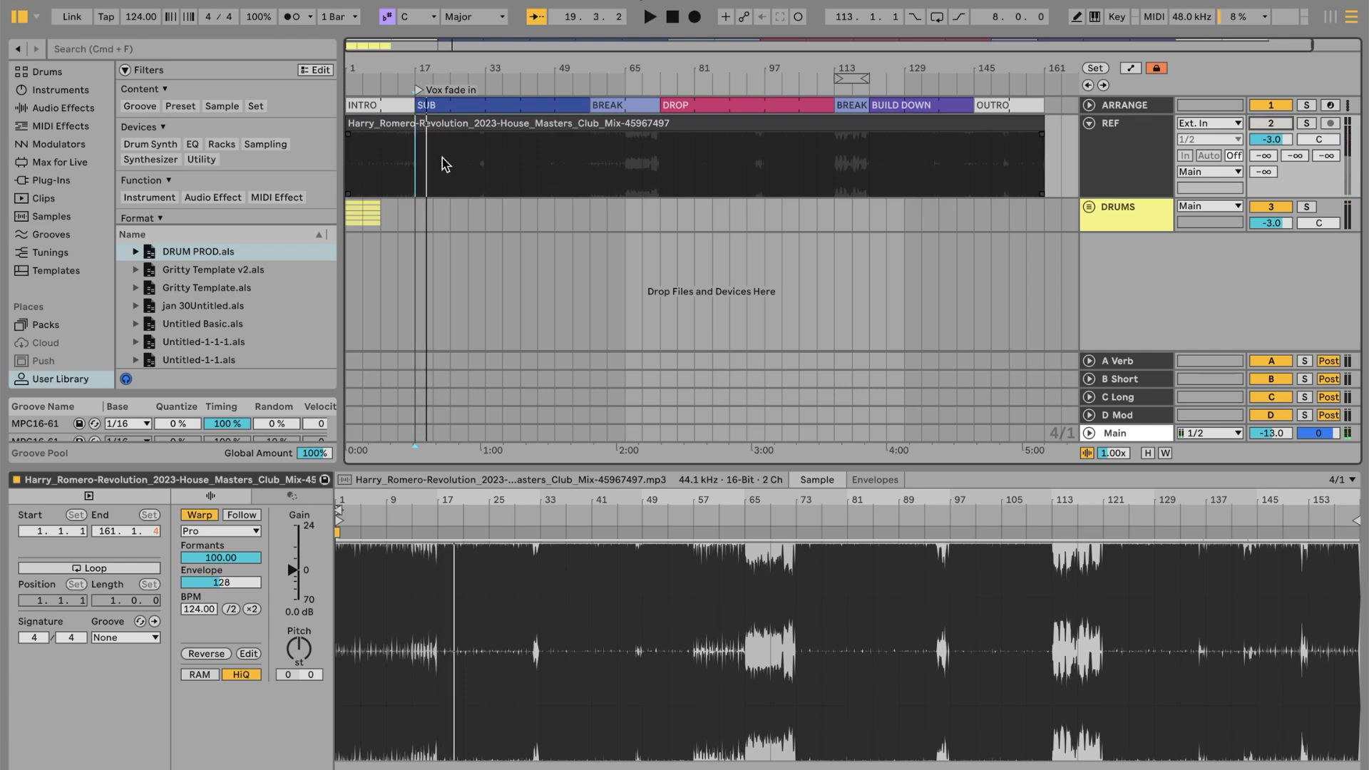
pyautogui.click(415, 160)
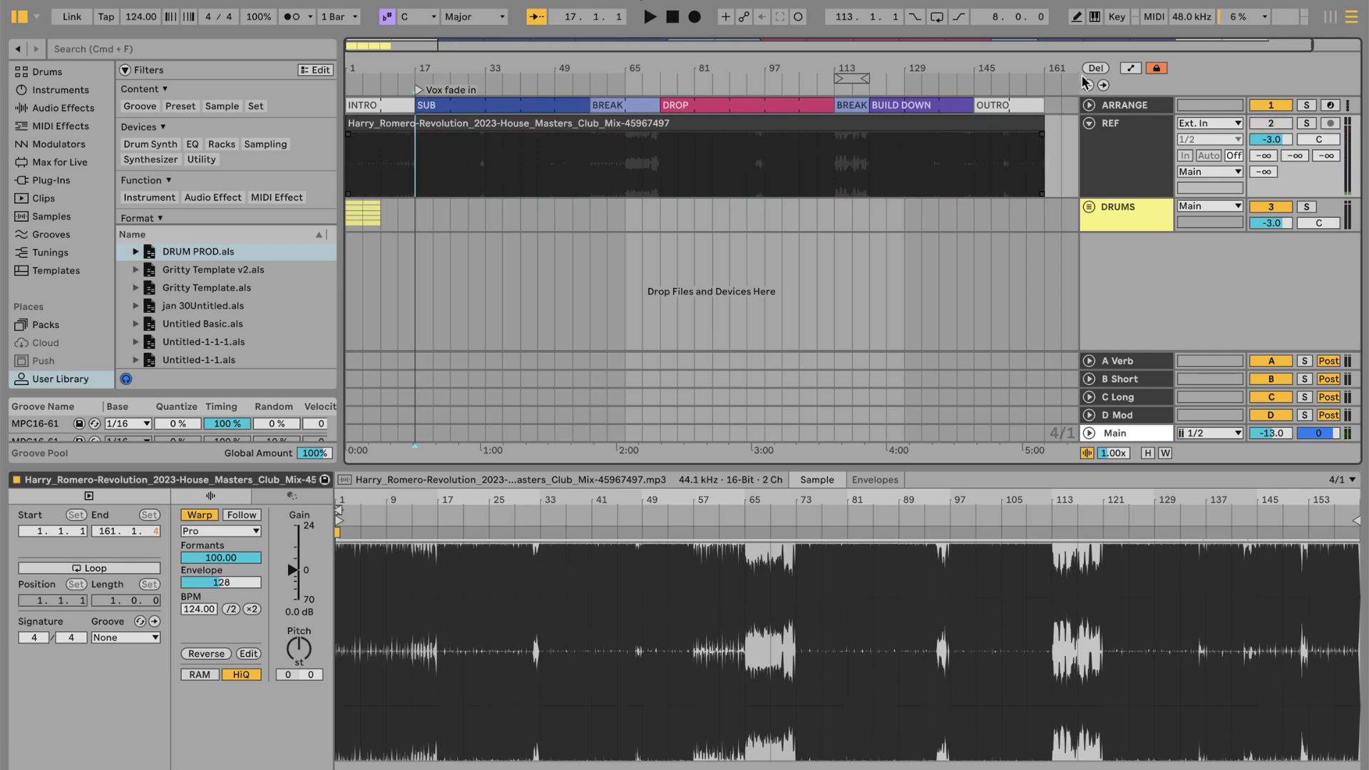
# Map the S key to the REF track's solo switch in the key mappings and leave mapping mode
pyautogui.click(1119, 19)
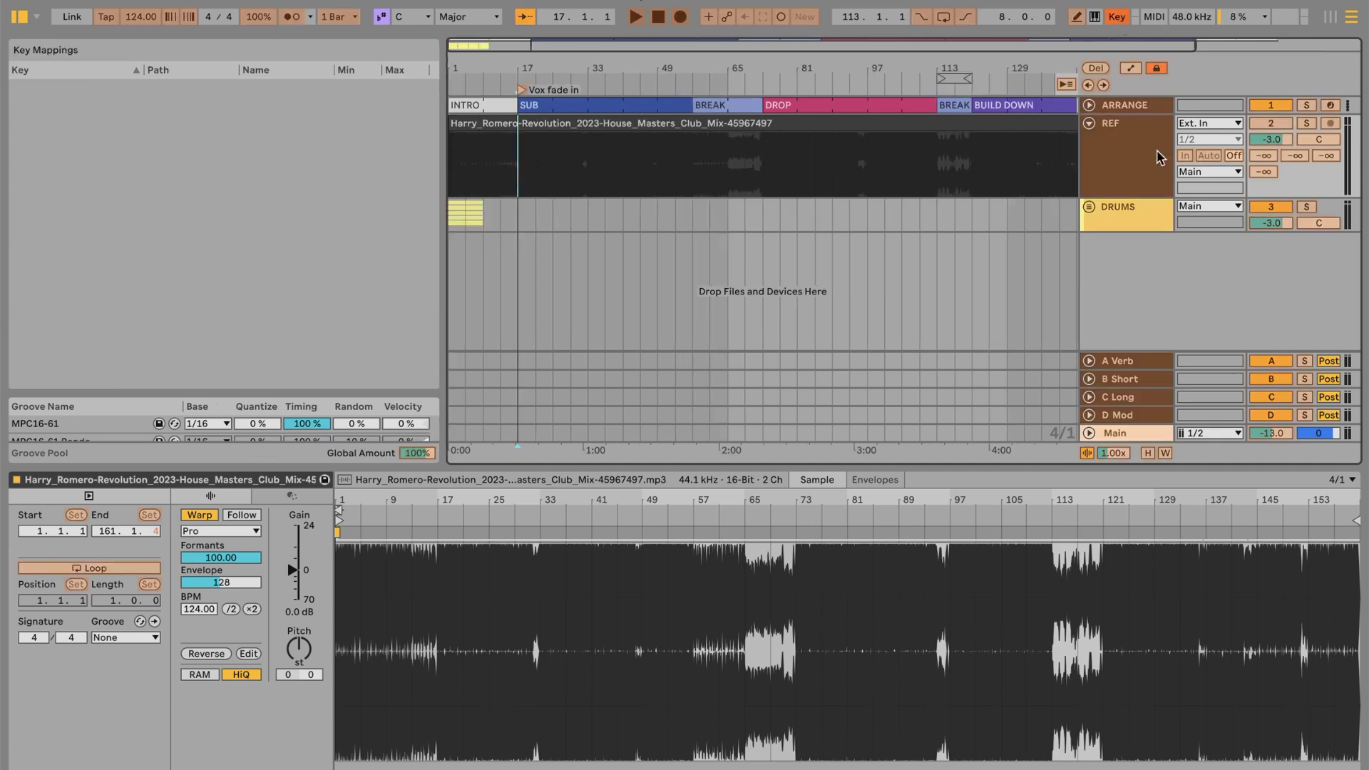
pyautogui.click(1308, 122)
pyautogui.press('s')
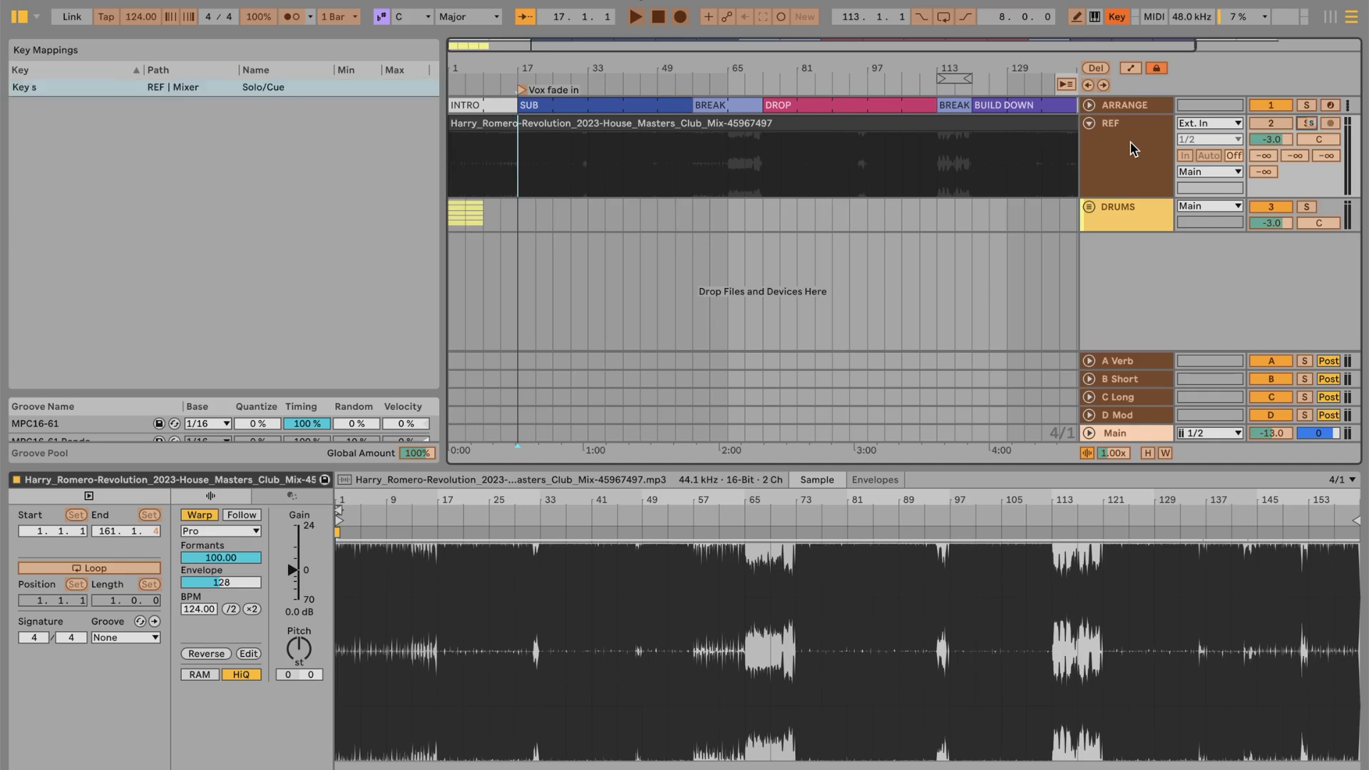
pyautogui.click(1117, 17)
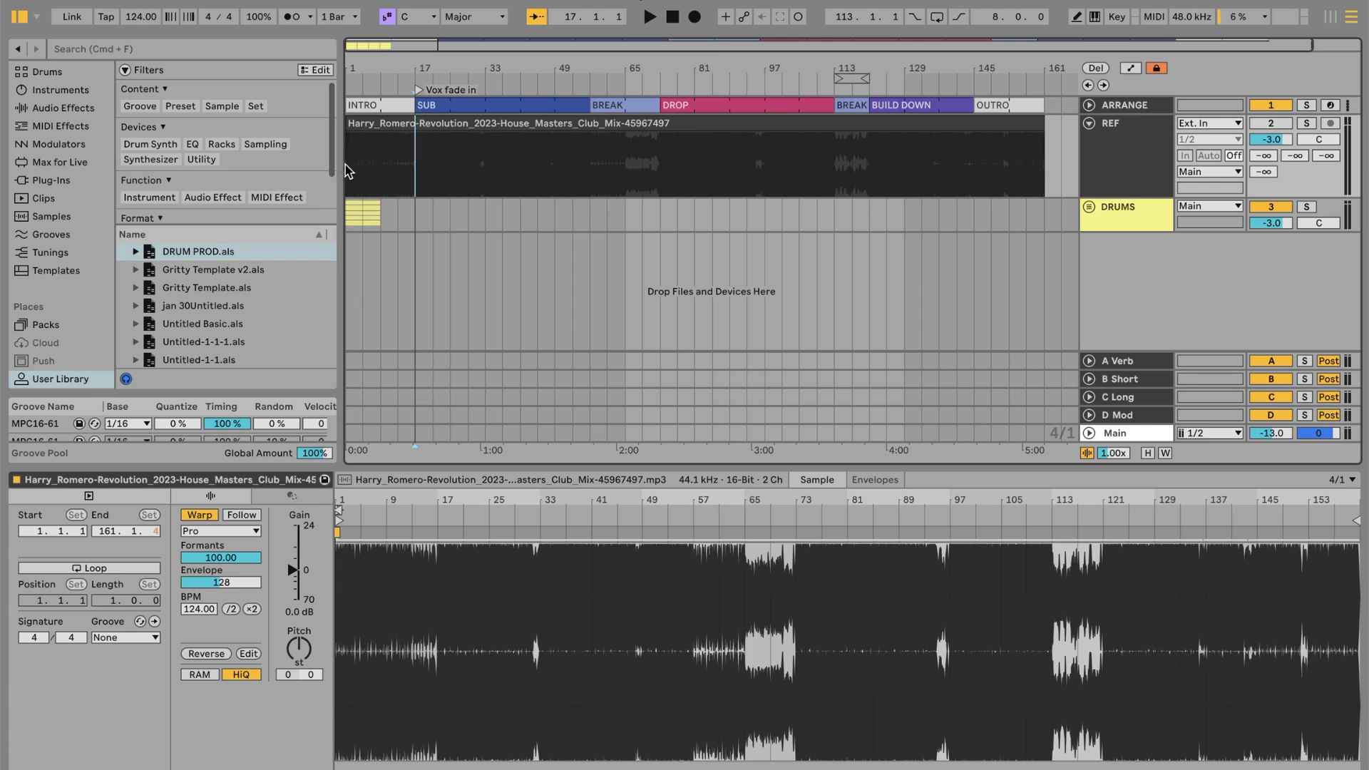
# Loop the first eight bars of the reference and play them while toggling the REF track's solo, then stop
pyautogui.click(386, 176)
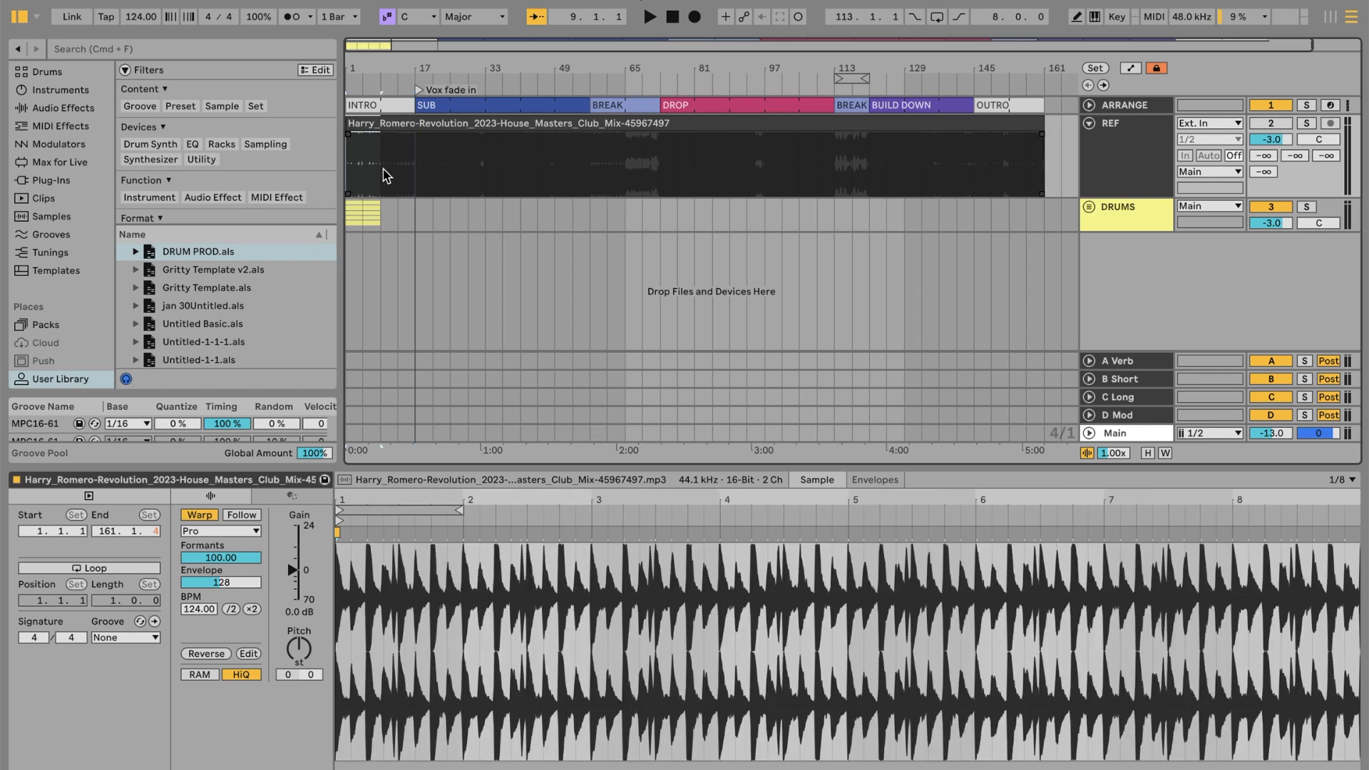
pyautogui.press('super+l')
pyautogui.press('space')
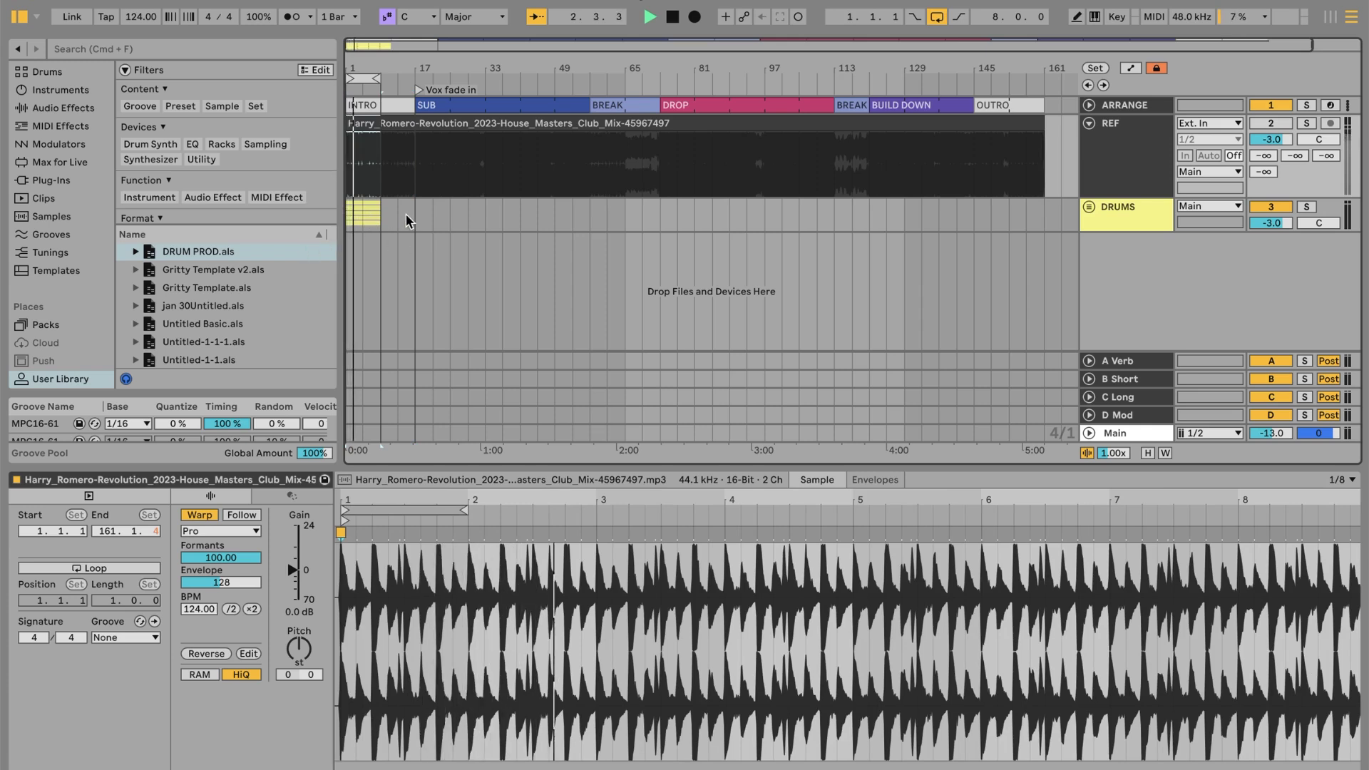
pyautogui.press('s')
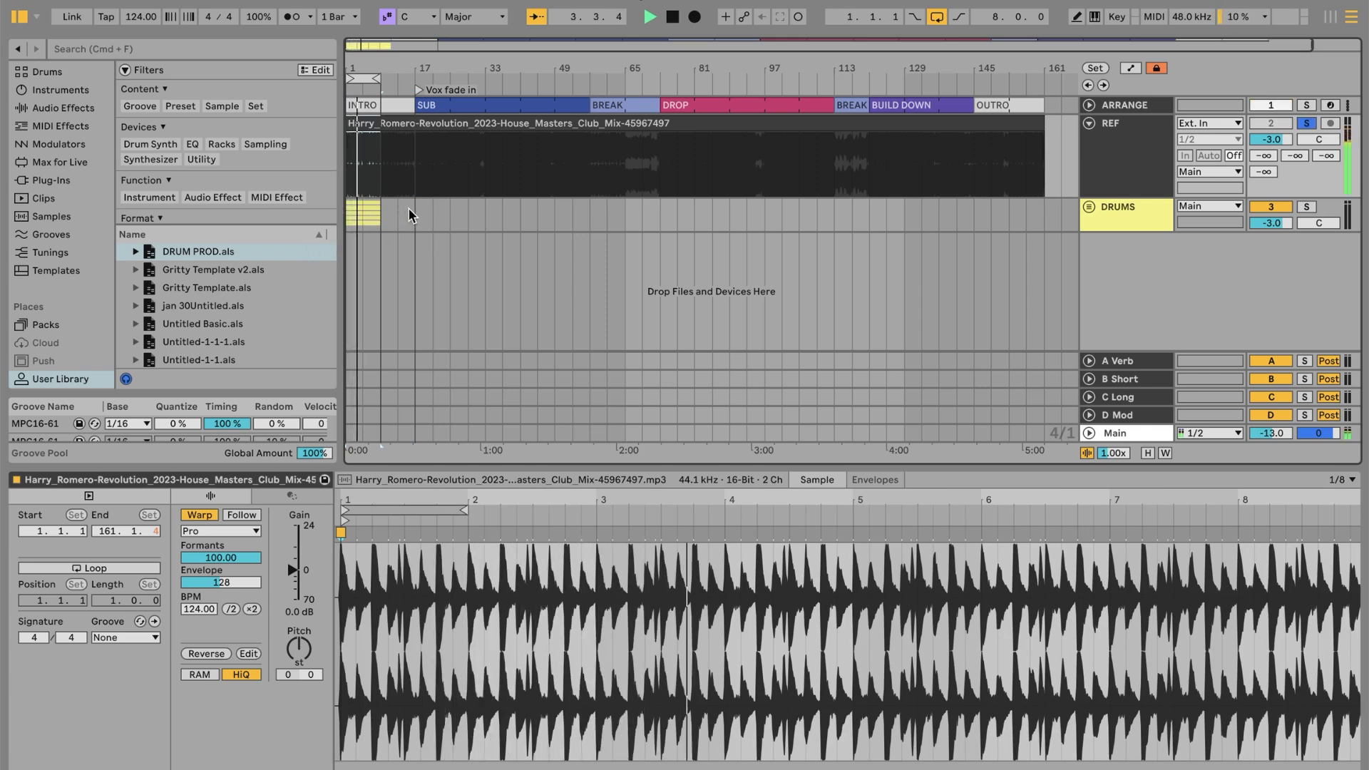
pyautogui.click(1306, 125)
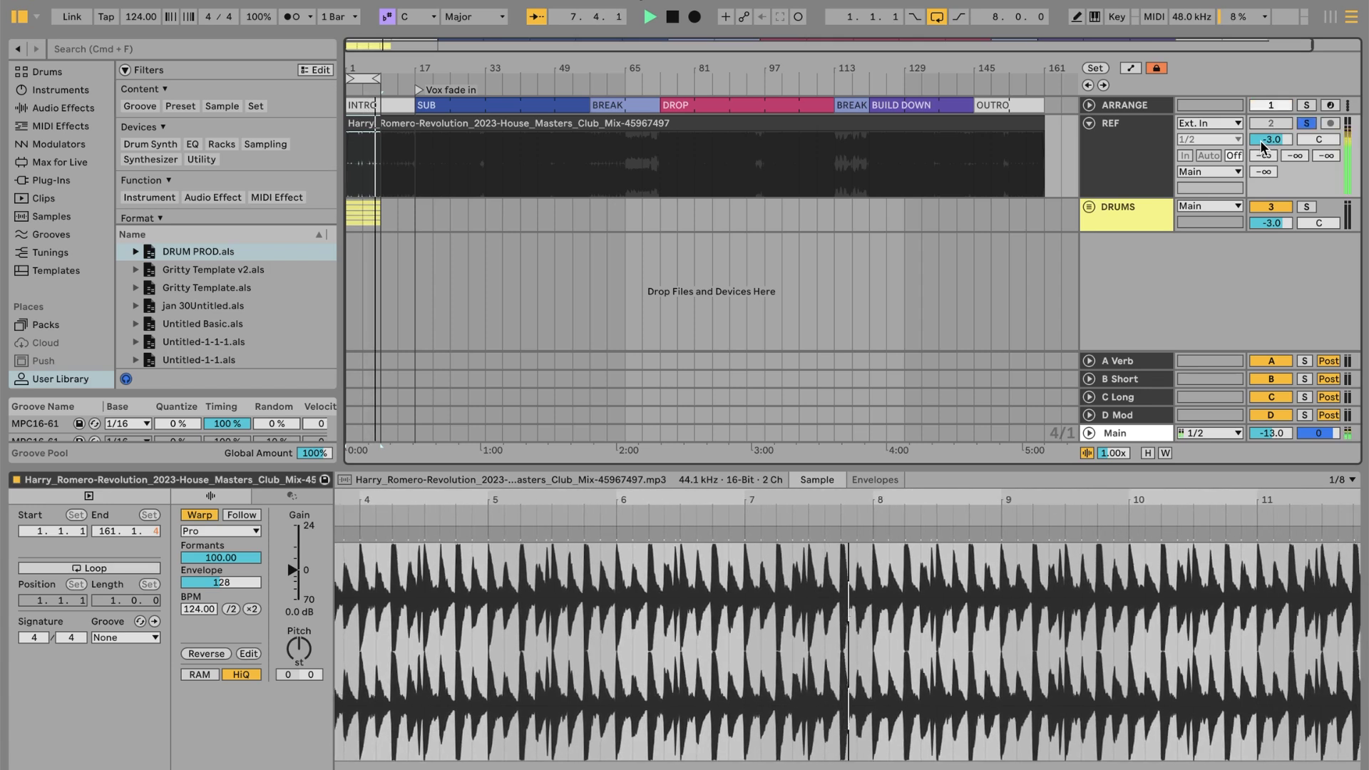
pyautogui.press('space')
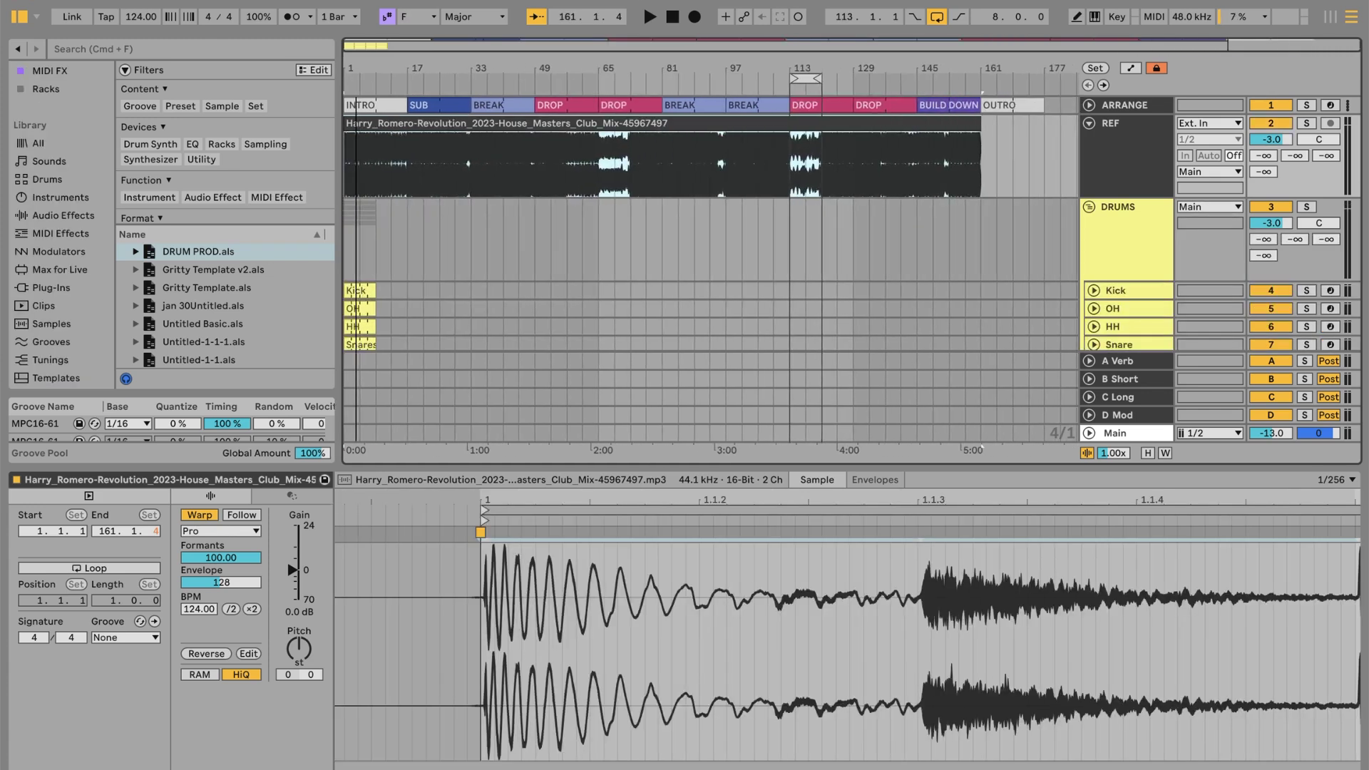
# Go to the end of the reference clip and expand the ARRANGE track to compare its sections, collapsing it again
pyautogui.click(1002, 139)
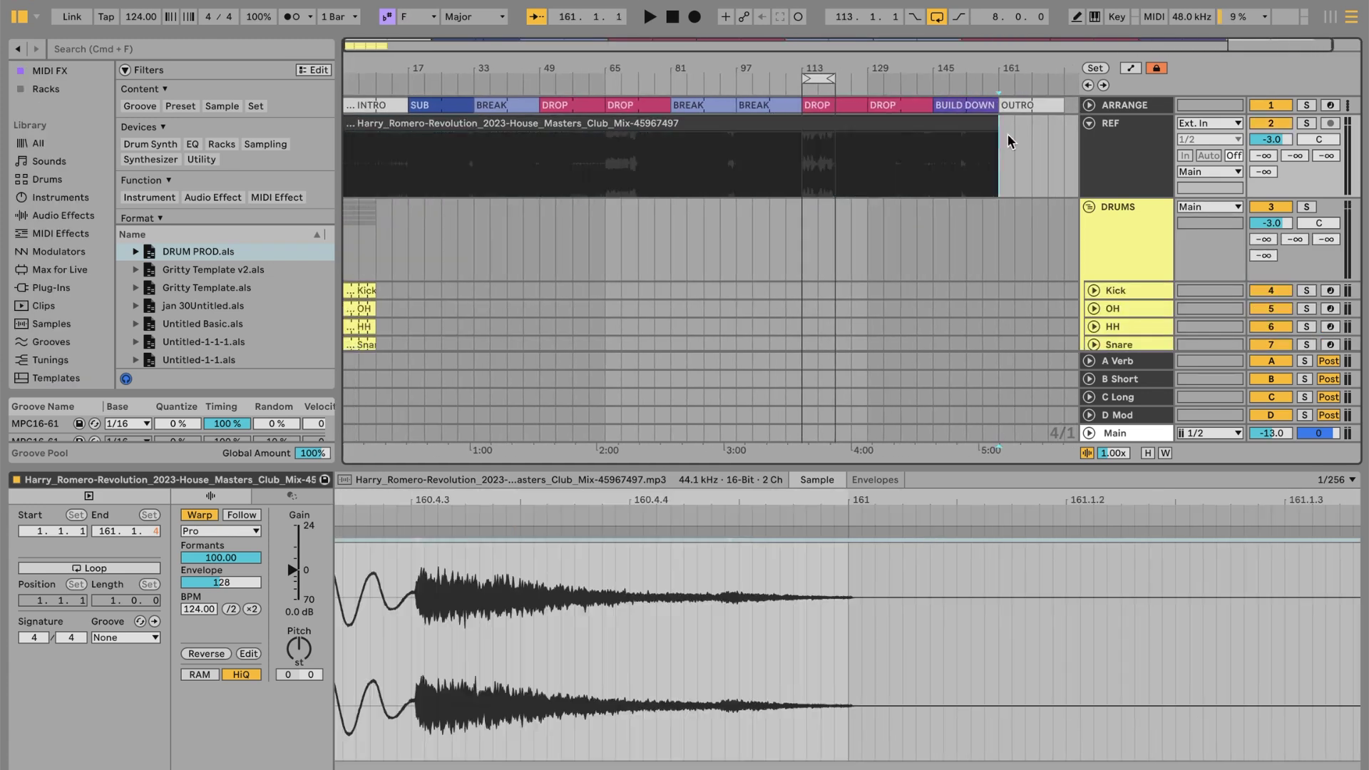
pyautogui.click(1089, 105)
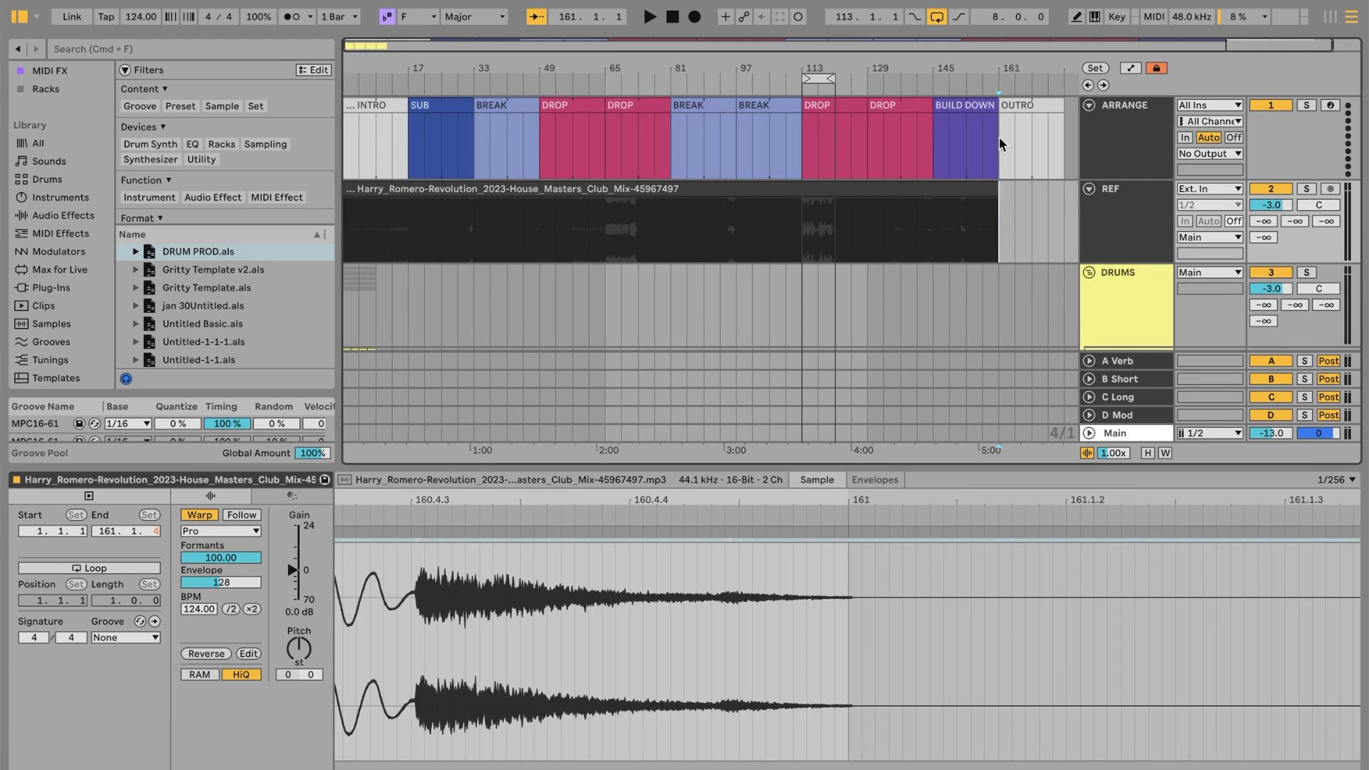
pyautogui.click(1089, 105)
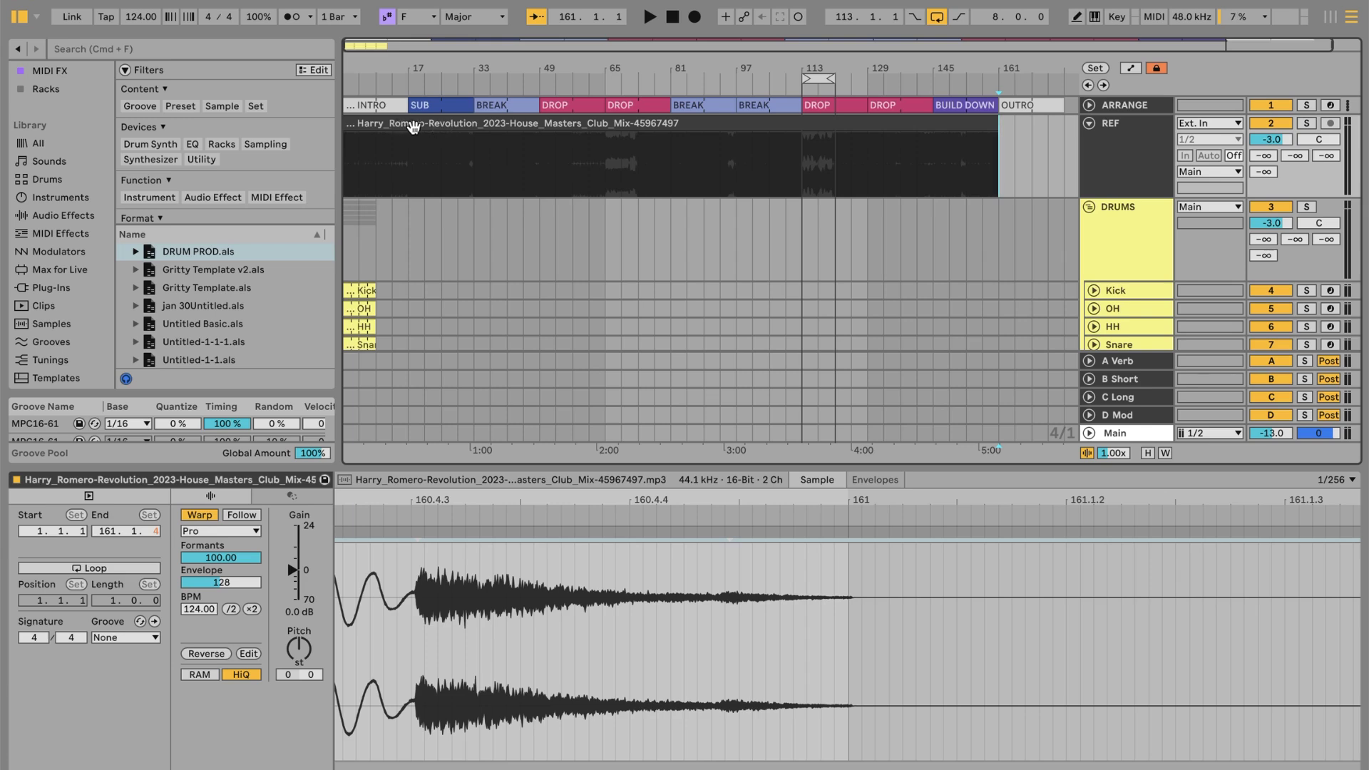
# Go through the ARRANGE track's section clips from INTRO and SUB through DROP, BREAK and BUILD DOWN to OUTRO
pyautogui.click(386, 106)
pyautogui.click(438, 106)
pyautogui.click(559, 105)
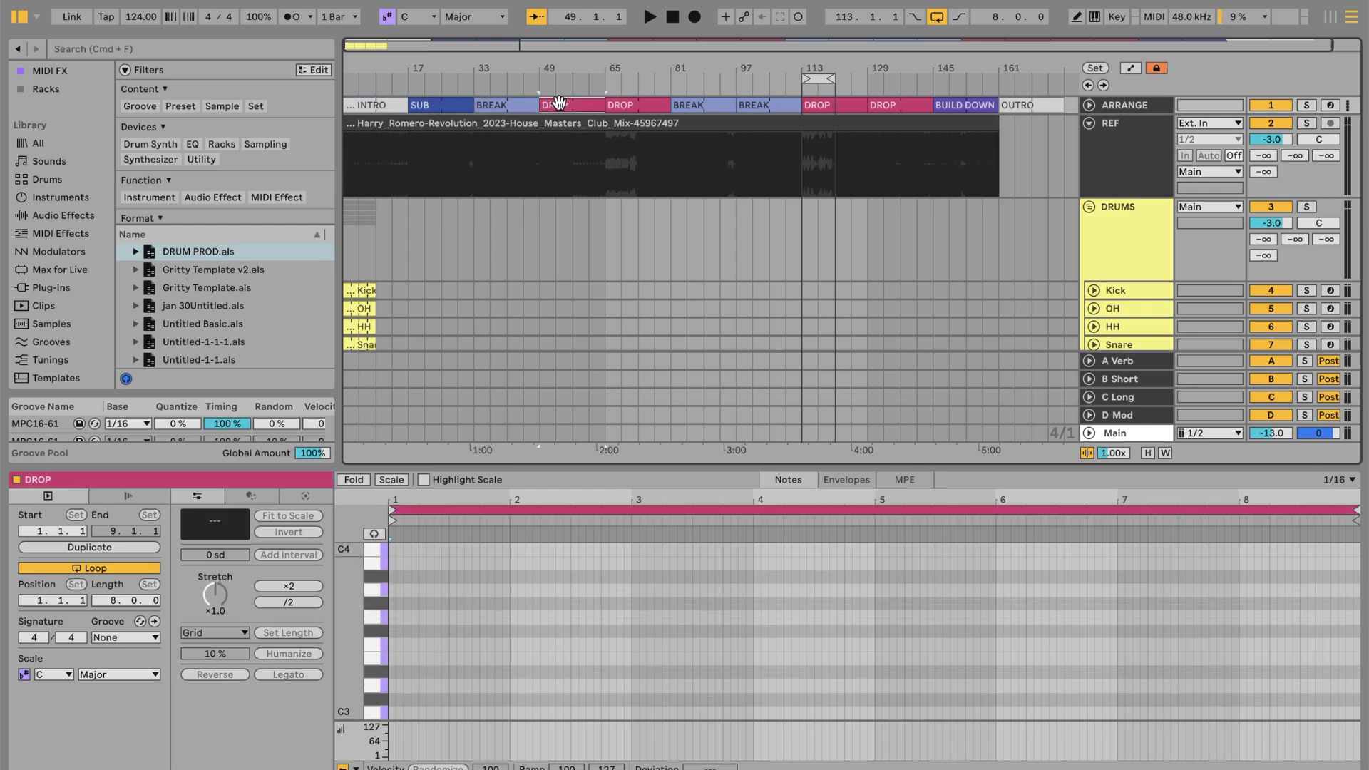
pyautogui.click(689, 105)
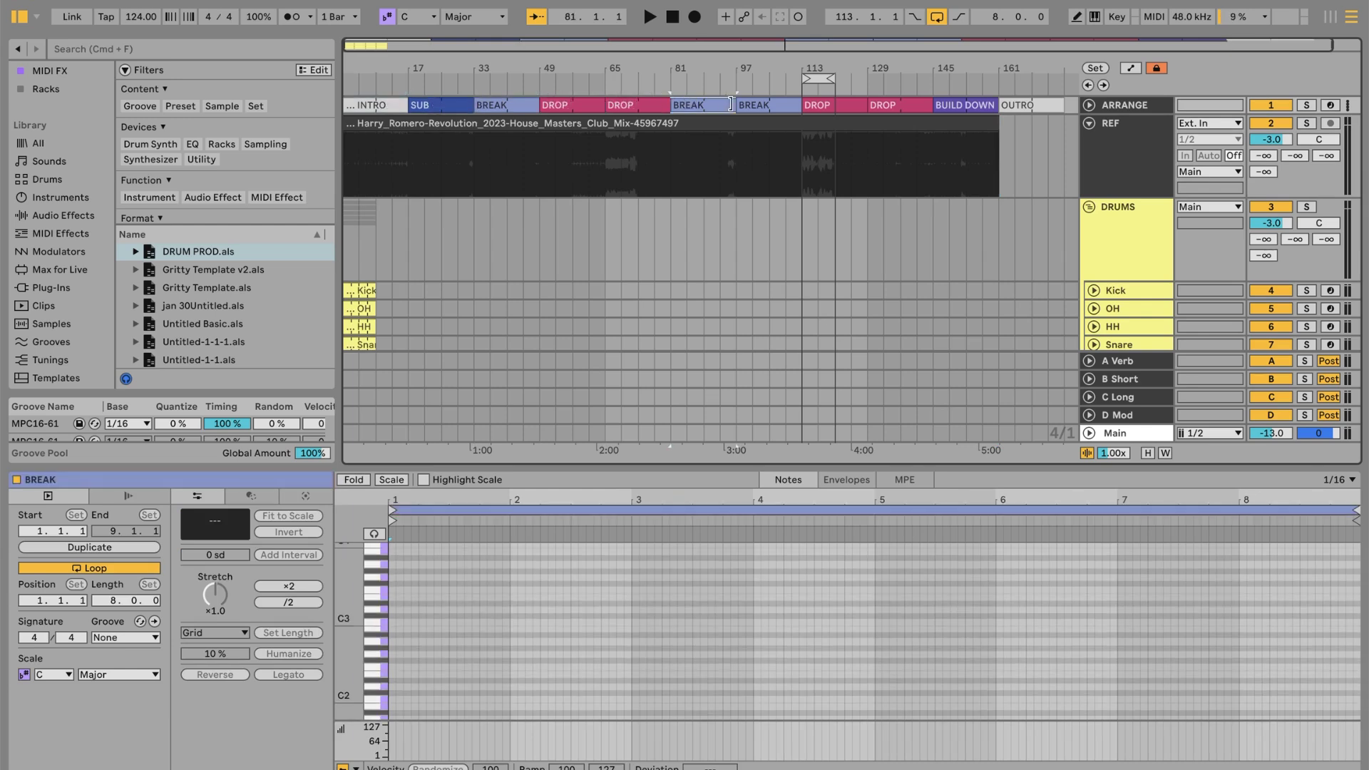
pyautogui.click(820, 105)
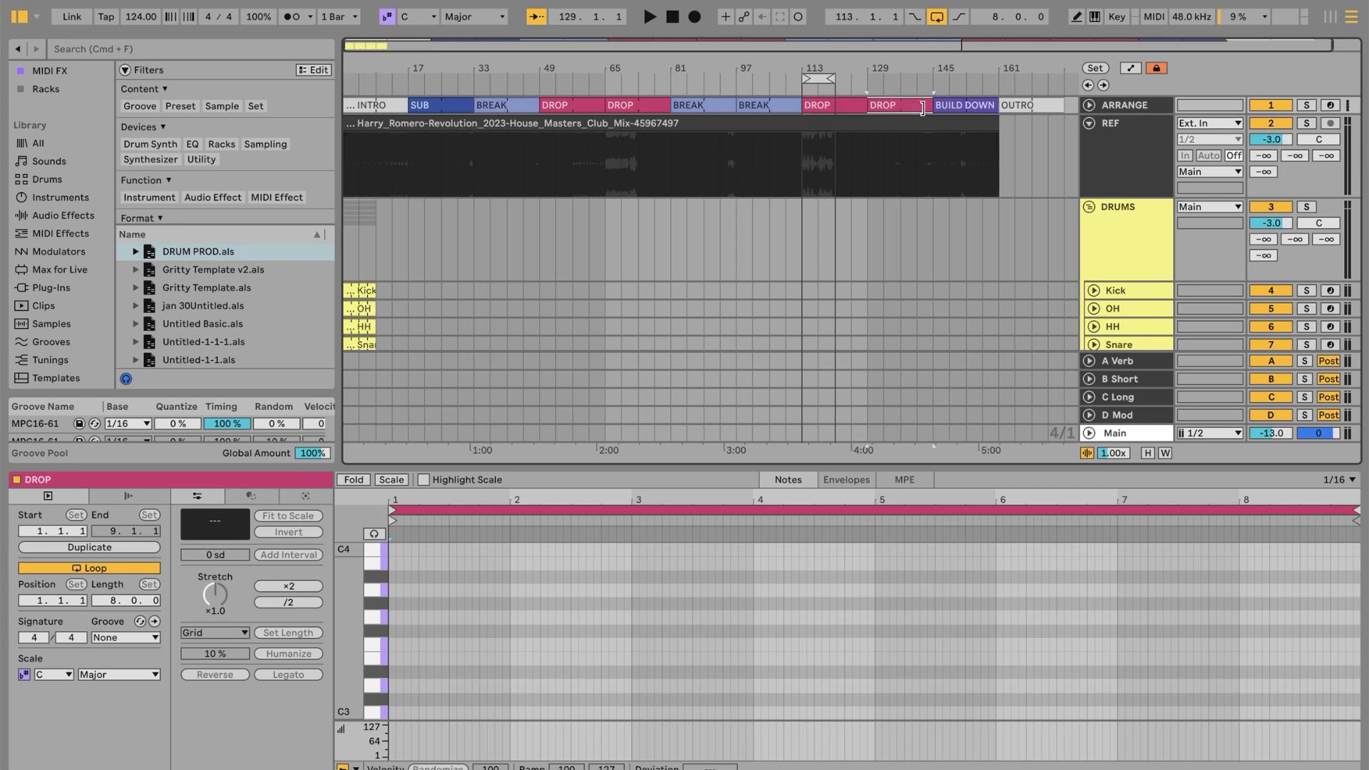
pyautogui.click(960, 105)
pyautogui.click(1018, 106)
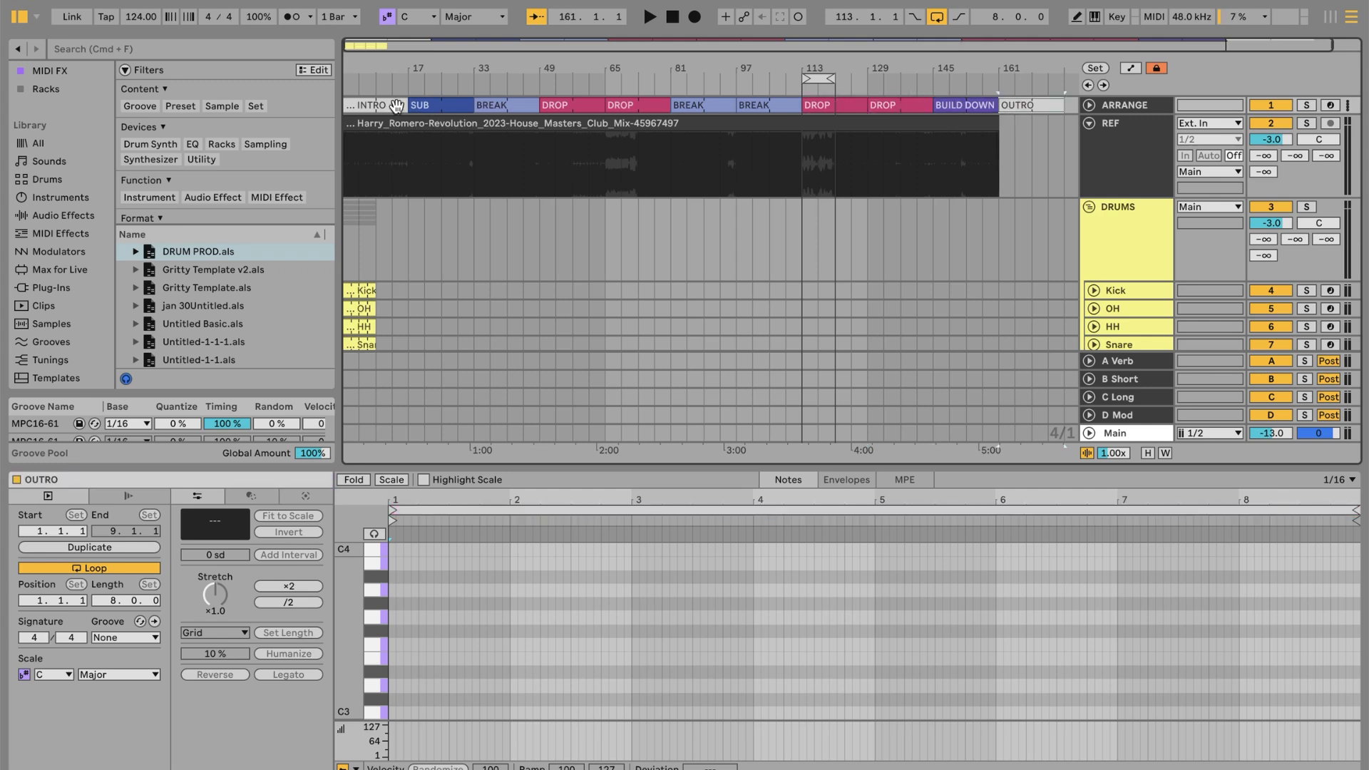
pyautogui.click(439, 105)
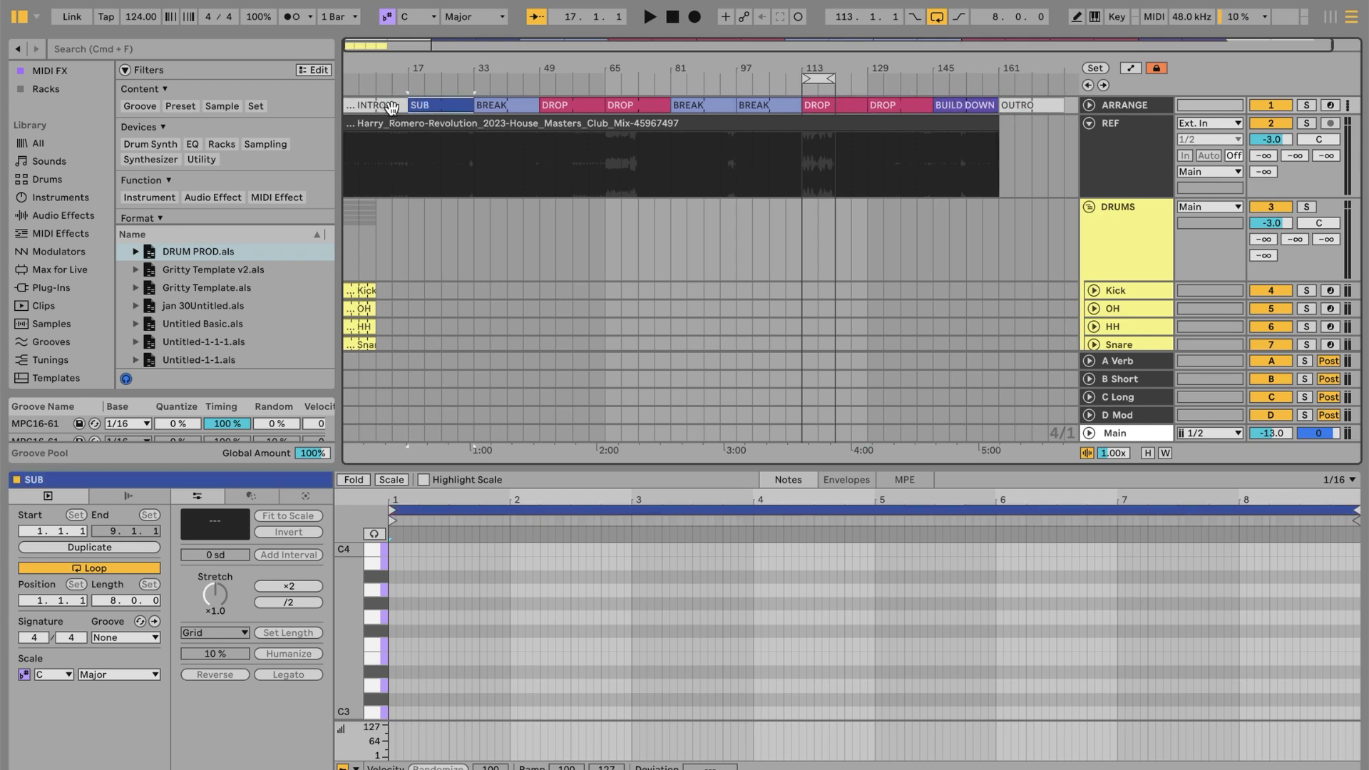
pyautogui.click(386, 108)
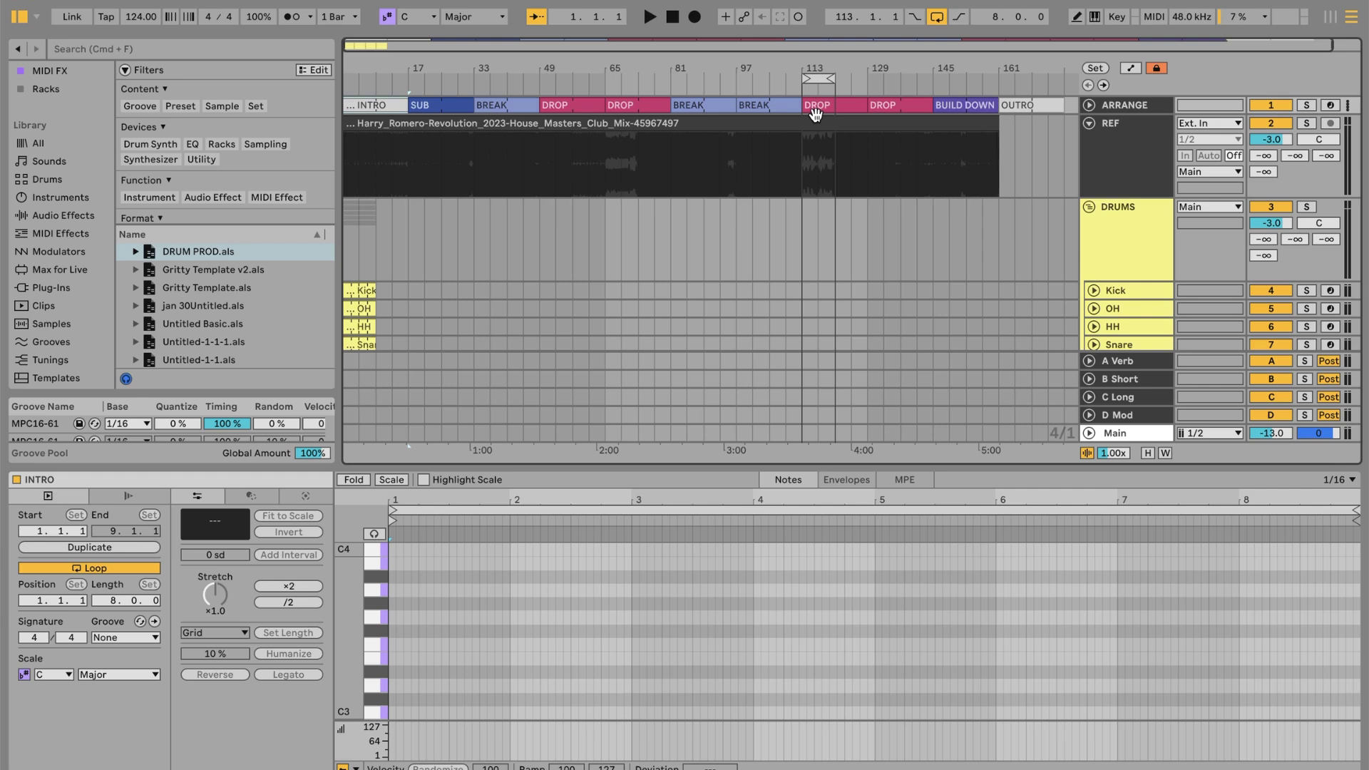
# Listen to the reference from the start of the INTRO section, and again from bar 5
pyautogui.click(993, 124)
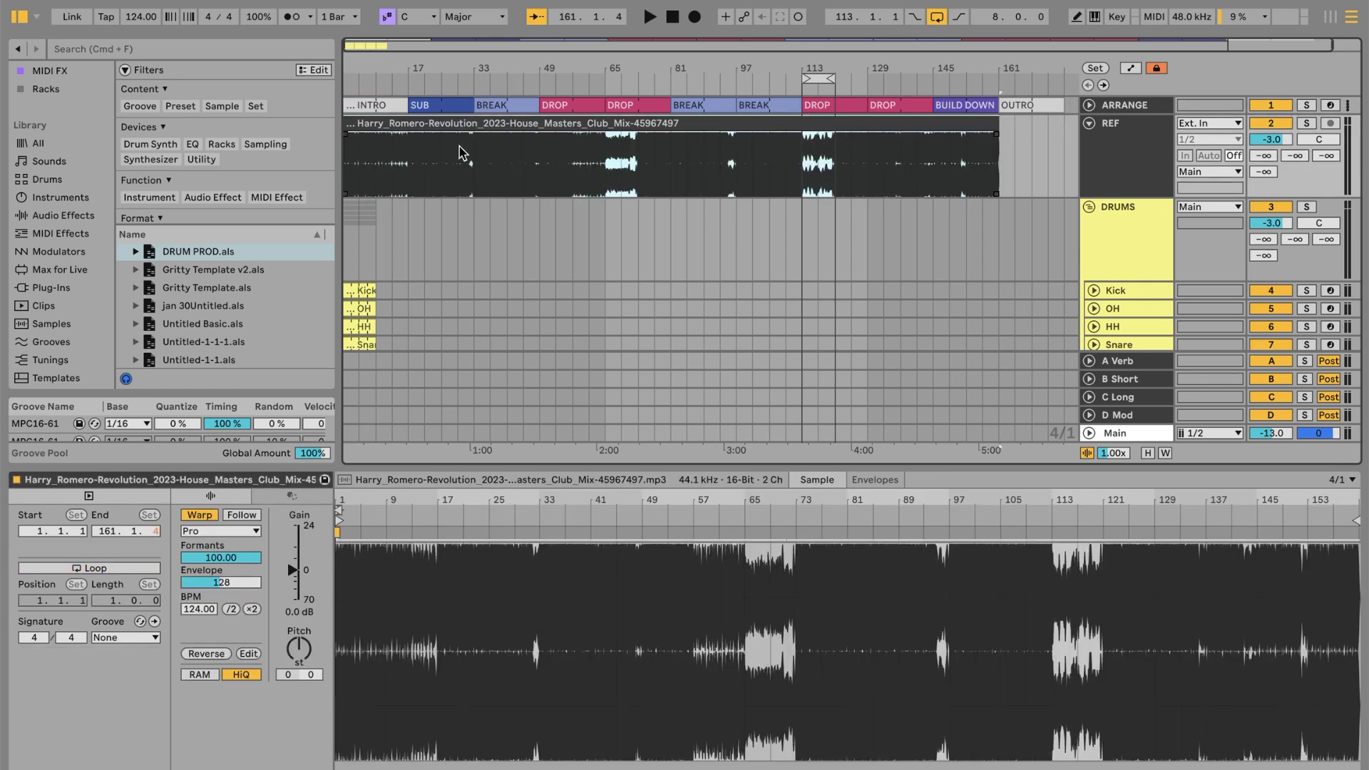
pyautogui.moveTo(345, 68); pyautogui.dragTo(345, 179)
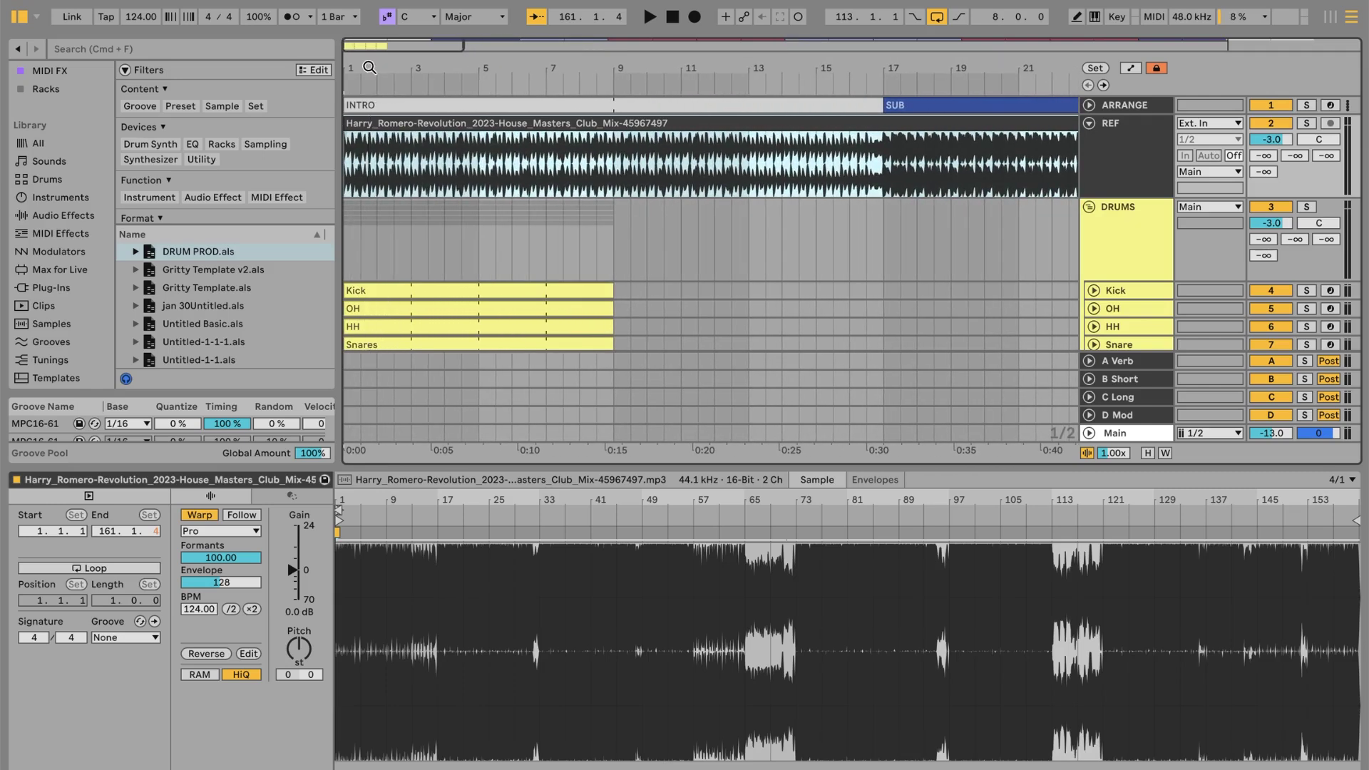
pyautogui.click(407, 104)
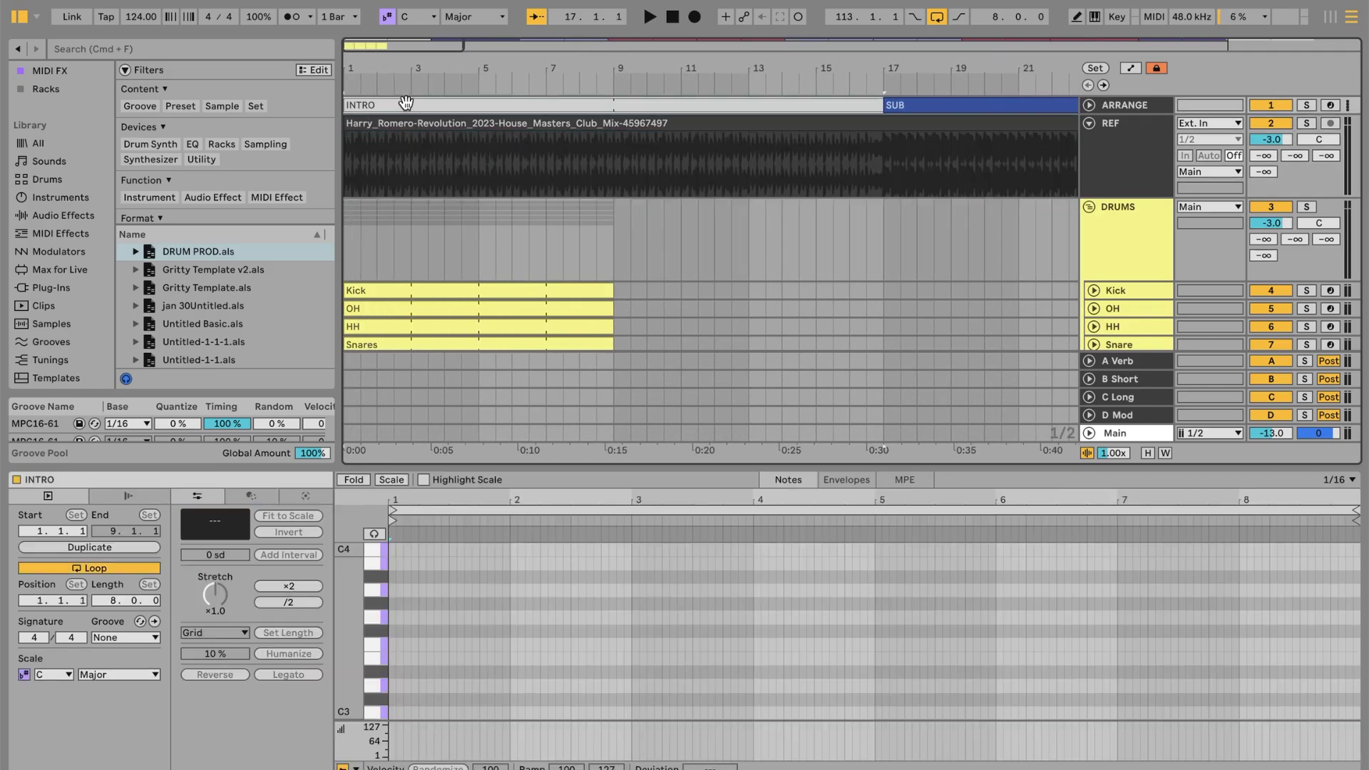
pyautogui.click(351, 177)
pyautogui.press('space')
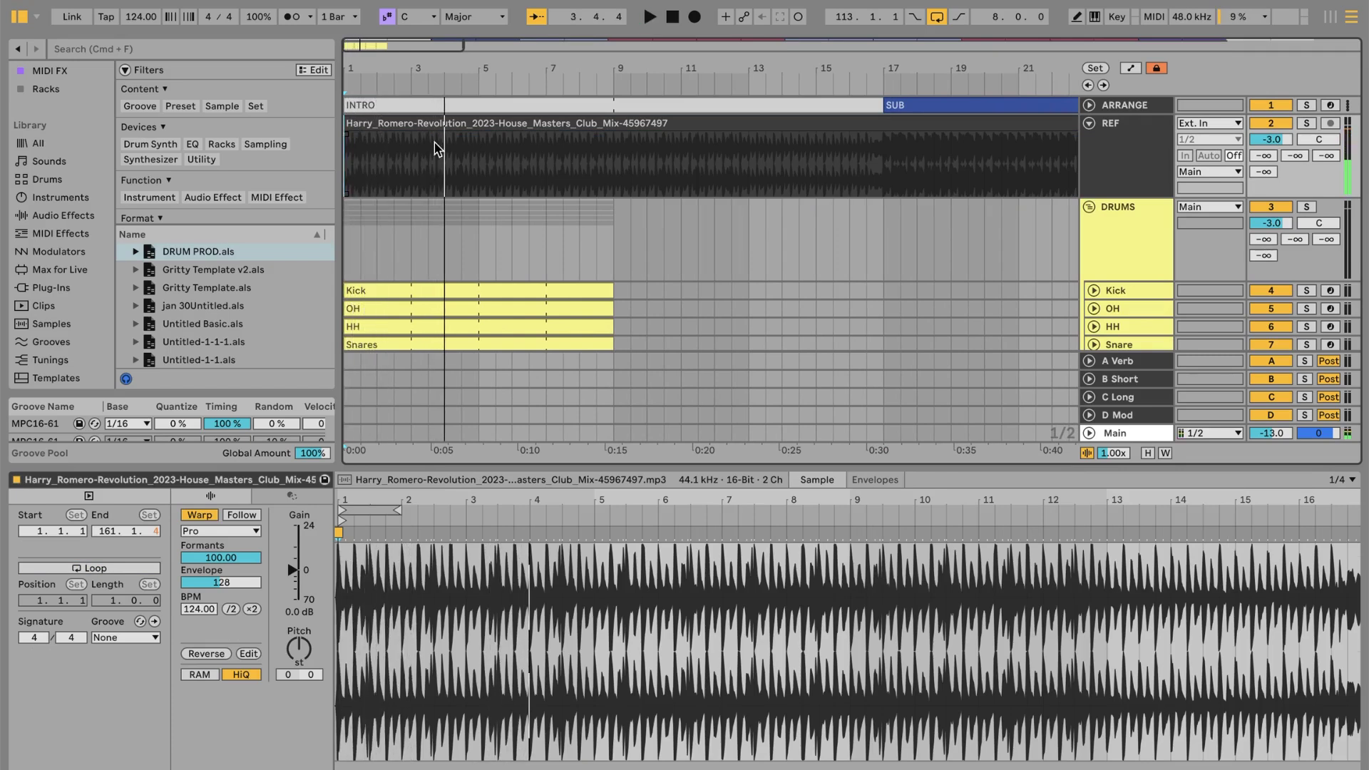
pyautogui.press('space')
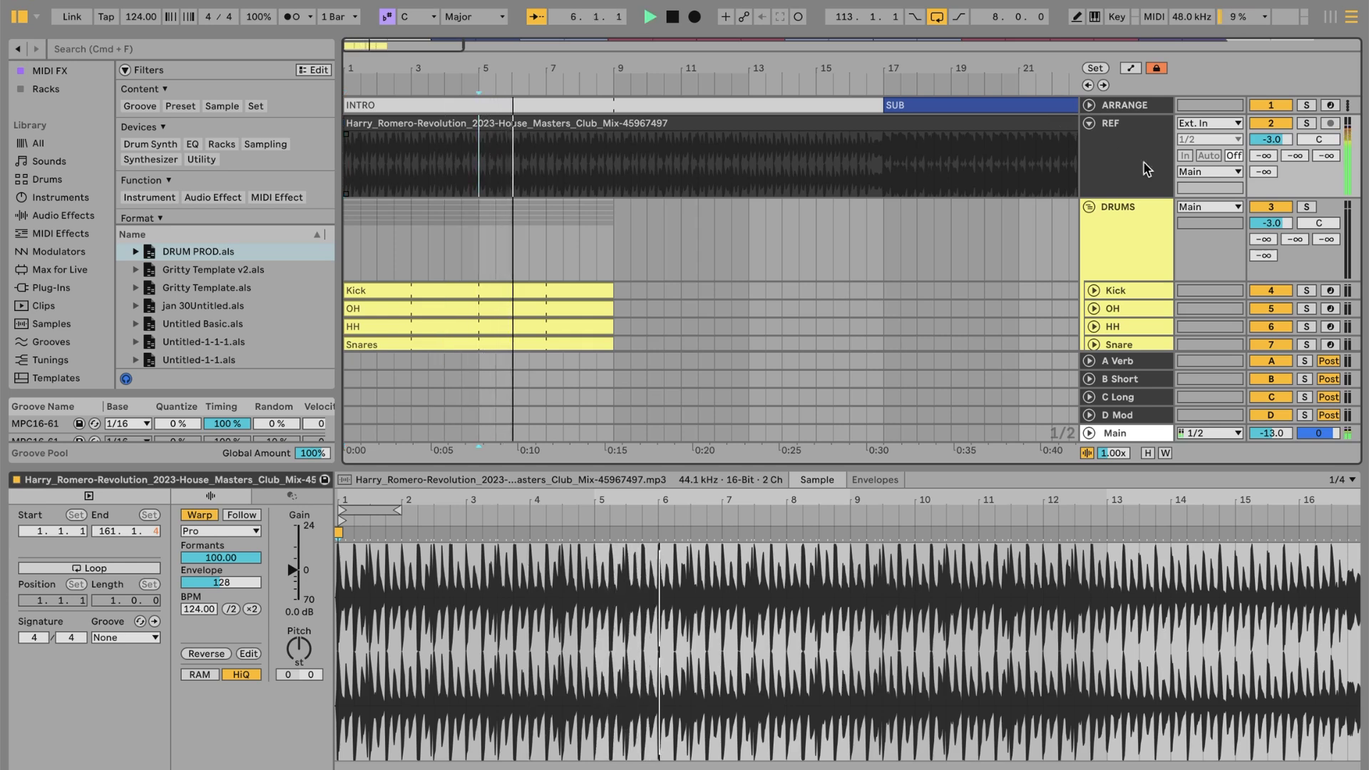
# Show the REF track's Spectrum device and examine the low end while the INTRO section plays
pyautogui.hotkey('shift', 'Tab')
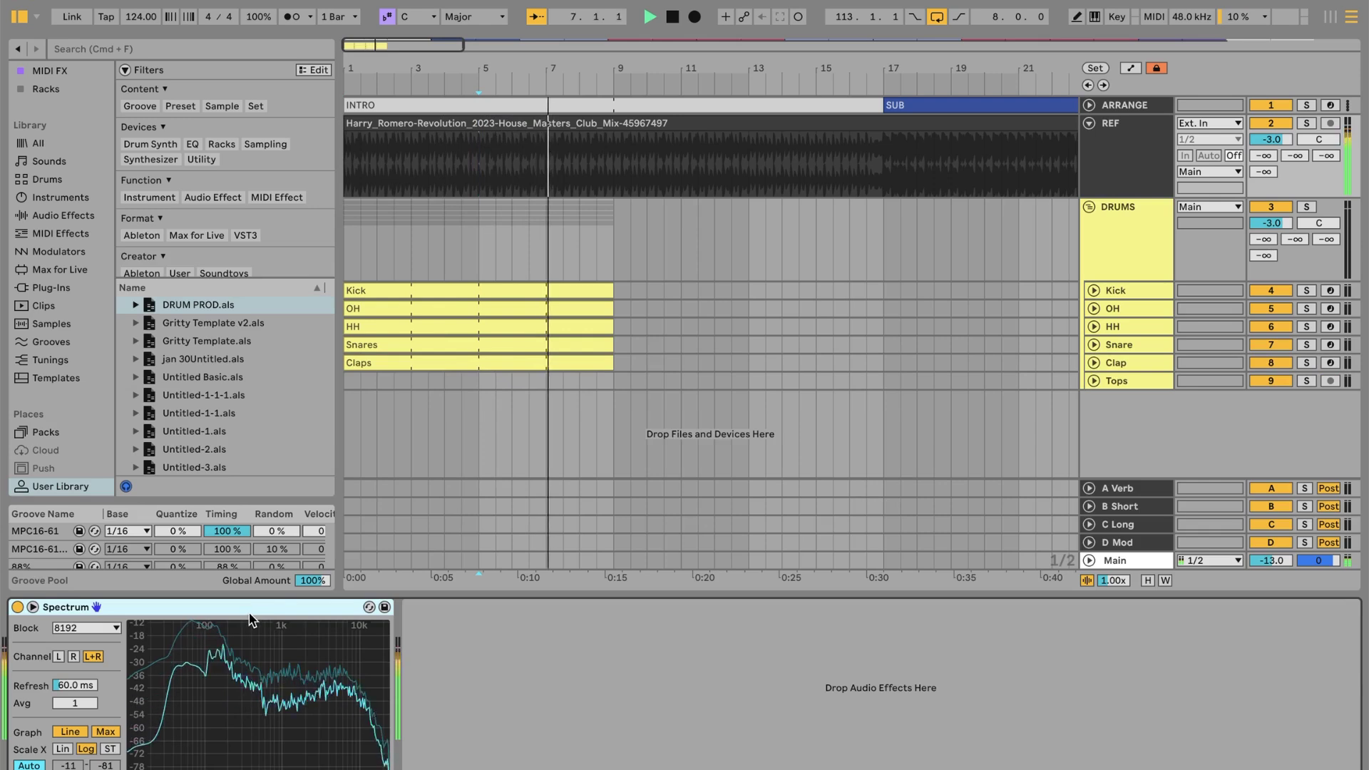
pyautogui.moveTo(204, 651)
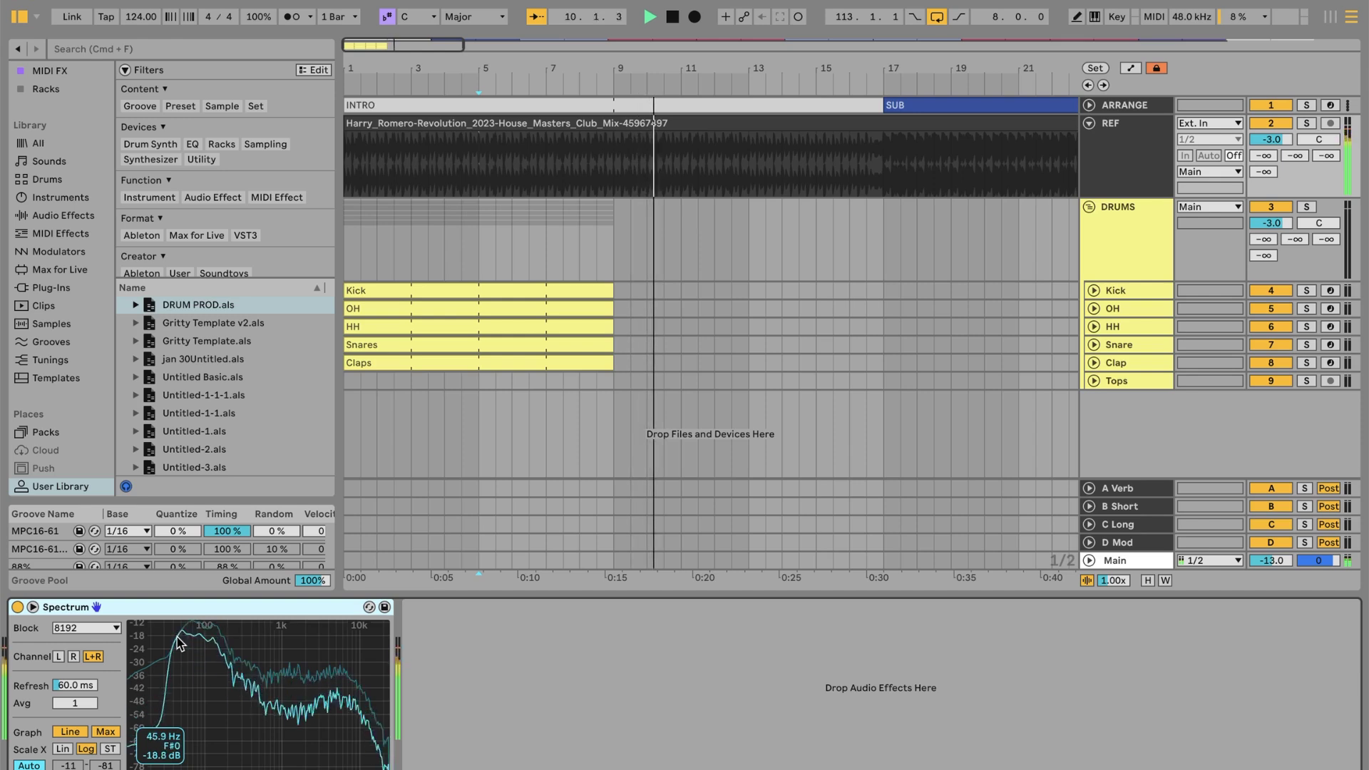
pyautogui.click(687, 104)
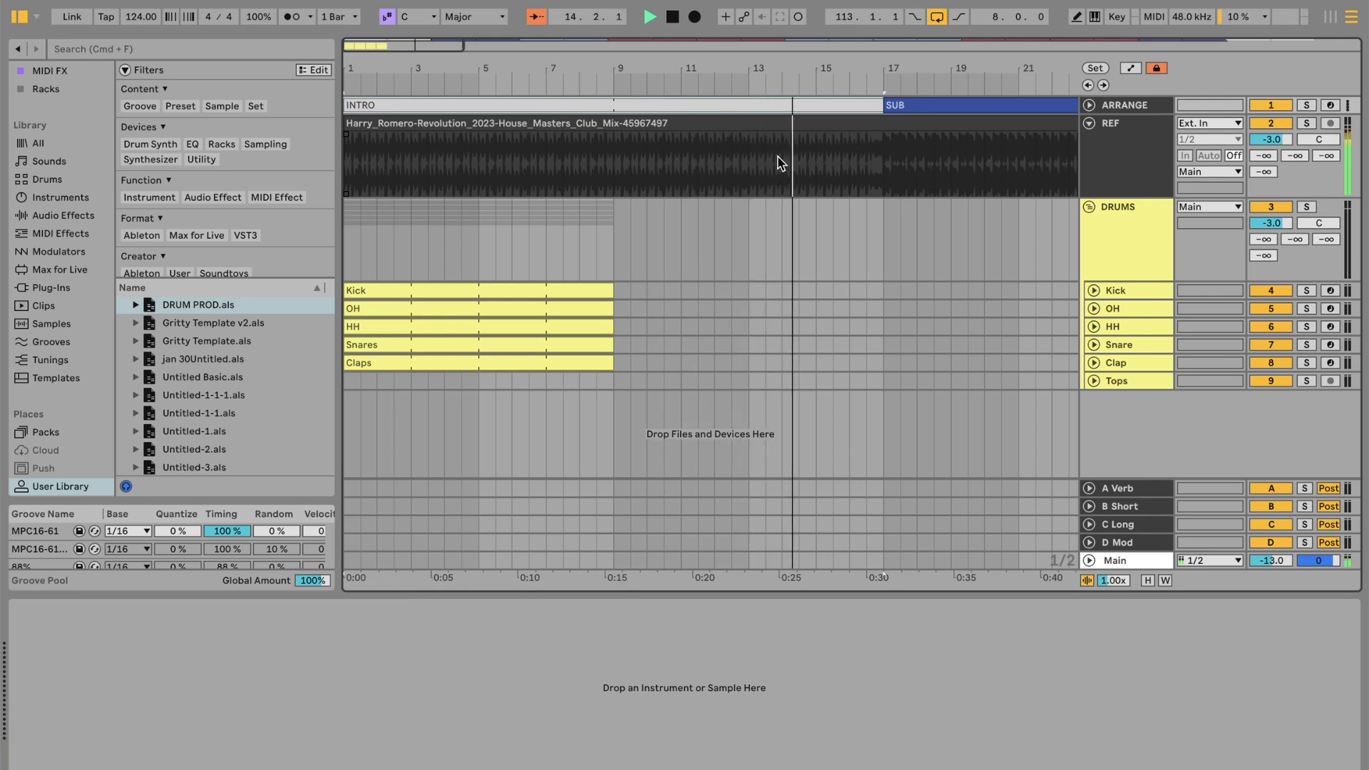
pyautogui.click(1116, 161)
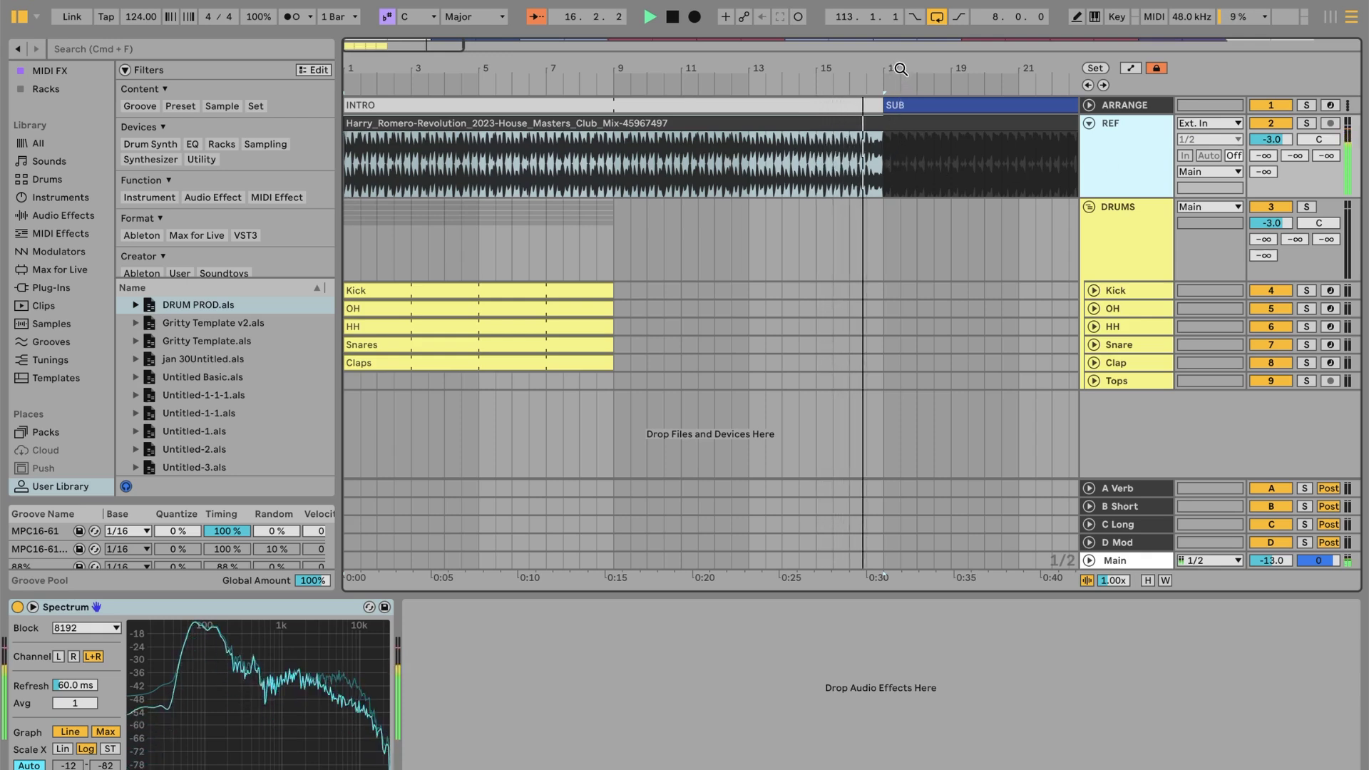
# Add a locator named "Vox fade in" at bar 17, where the SUB section starts
pyautogui.moveTo(900, 69); pyautogui.dragTo(508, 126)
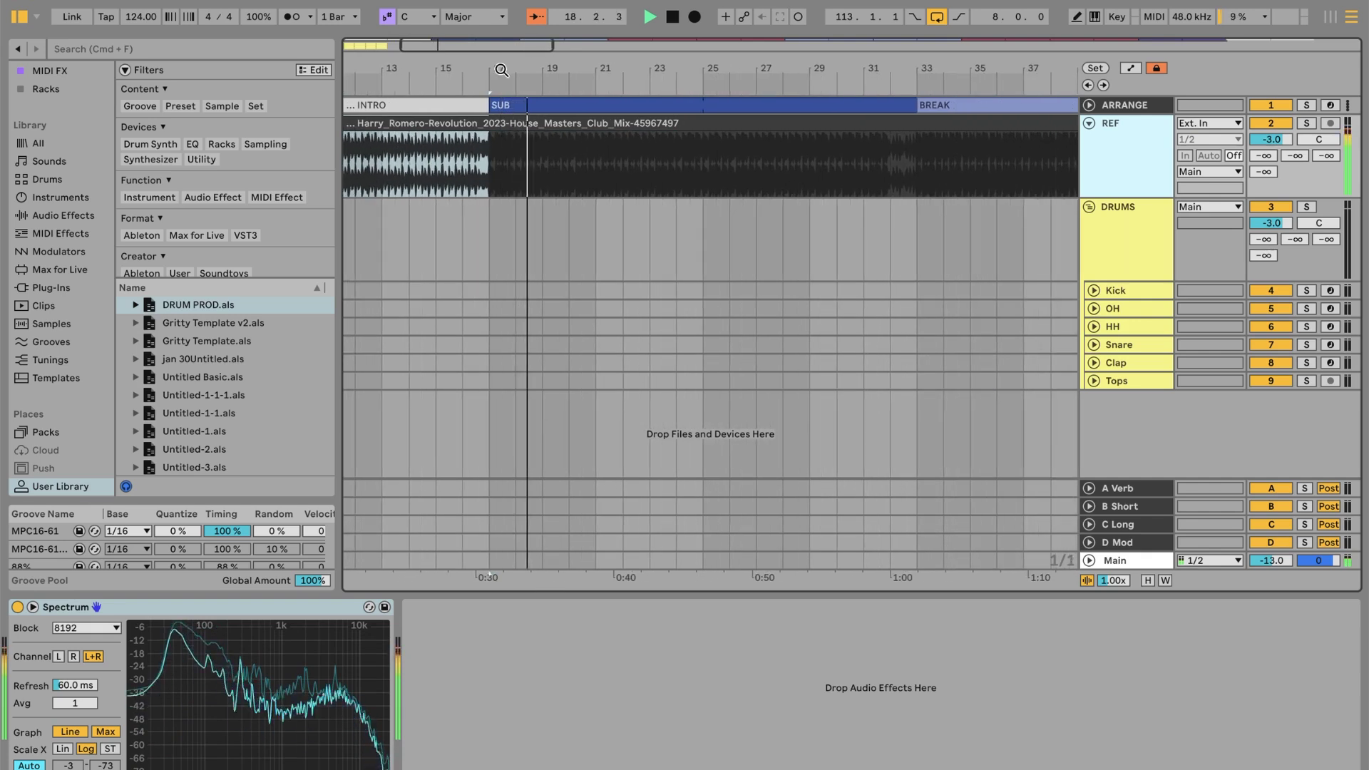
pyautogui.click(497, 101)
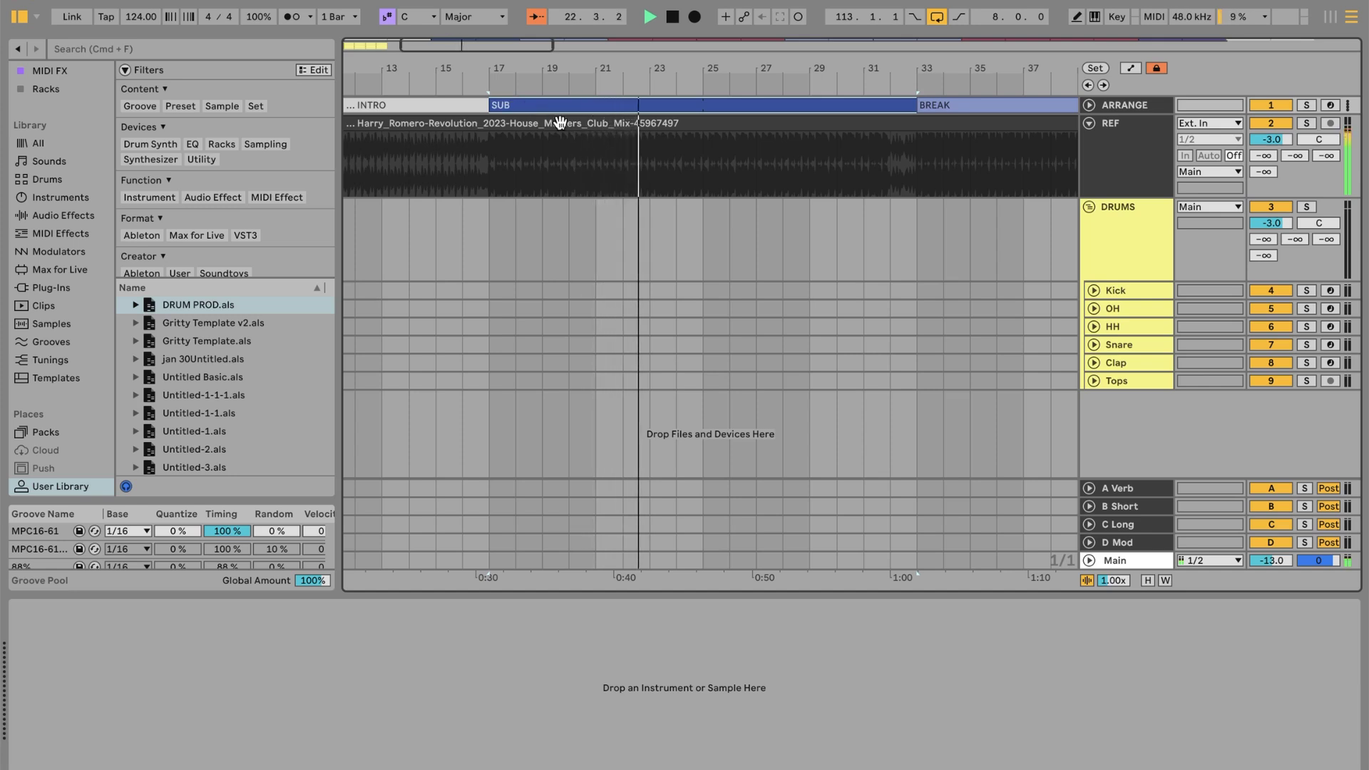
pyautogui.rightClick(489, 85)
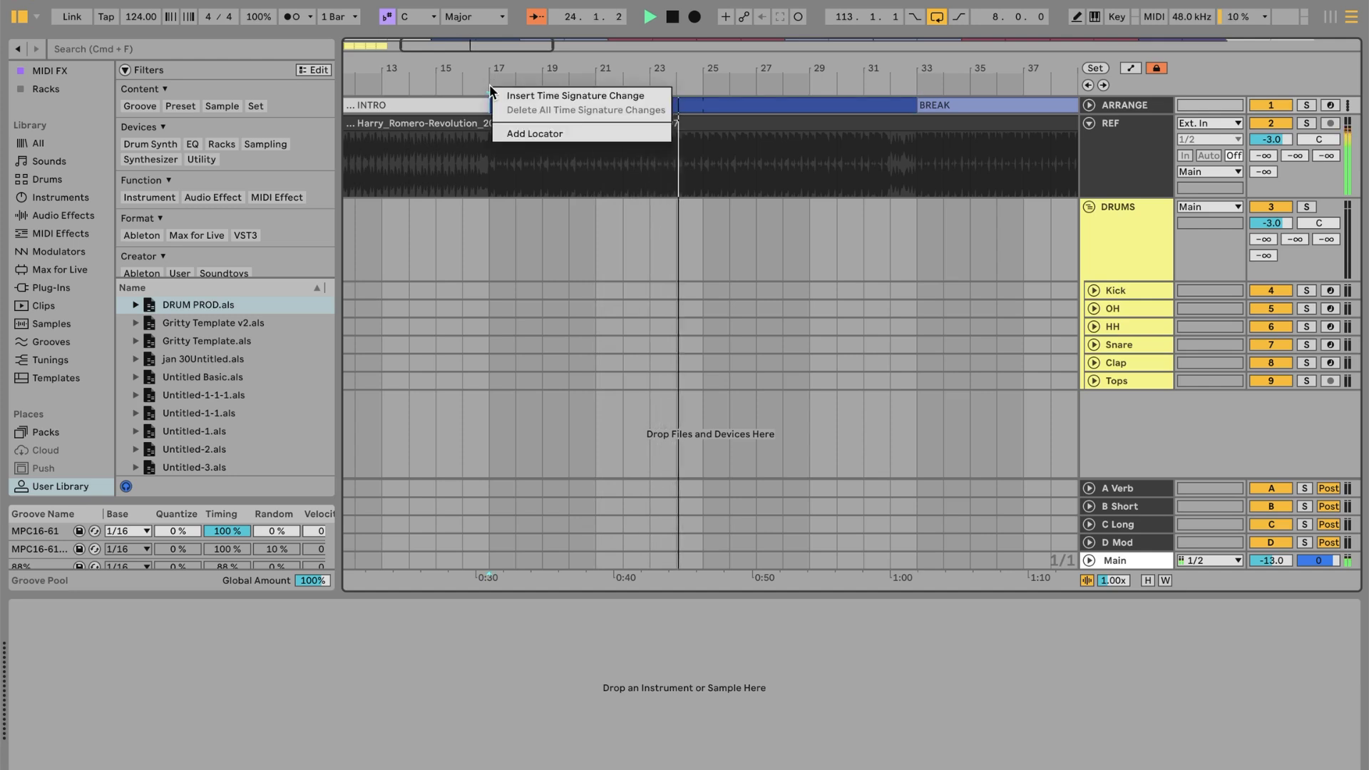
pyautogui.click(513, 132)
pyautogui.write('Vox')
pyautogui.press('Return')
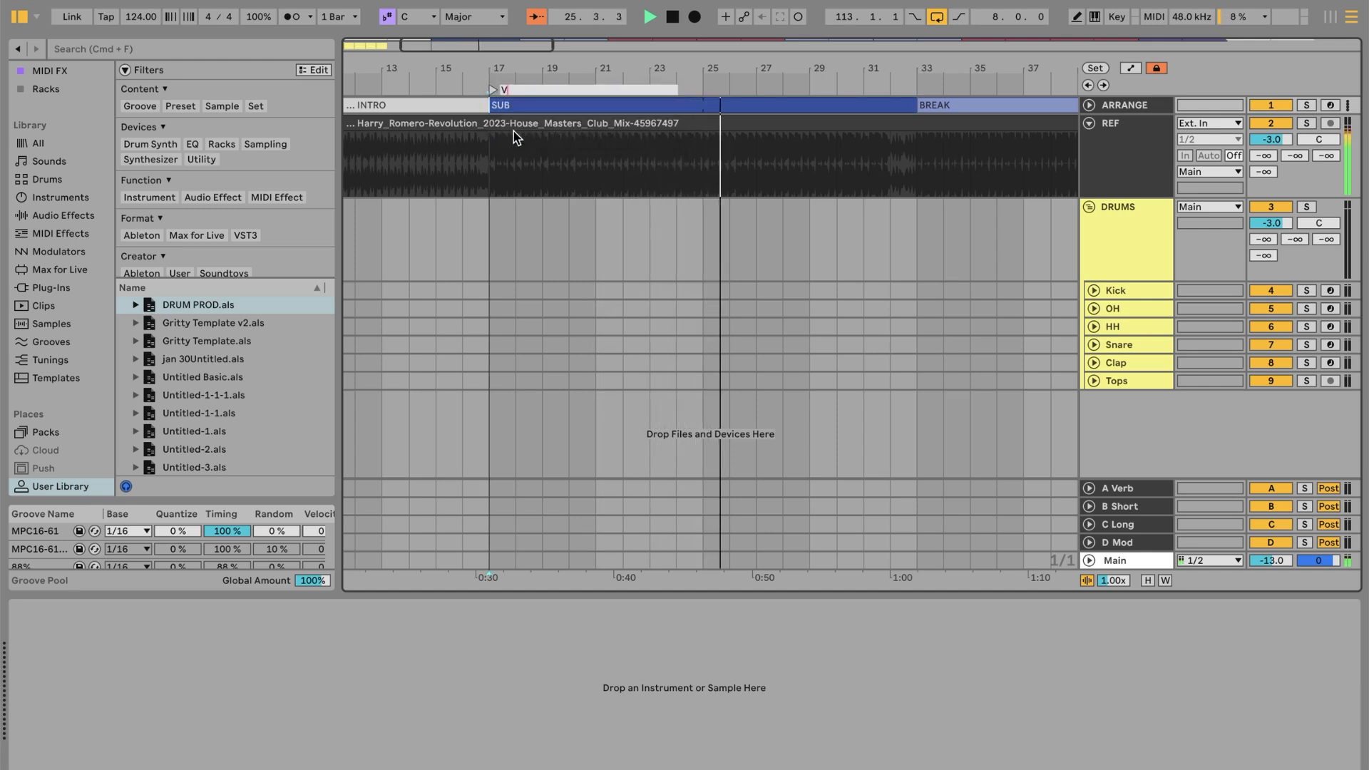
pyautogui.write('fade in')
pyautogui.press('Return')
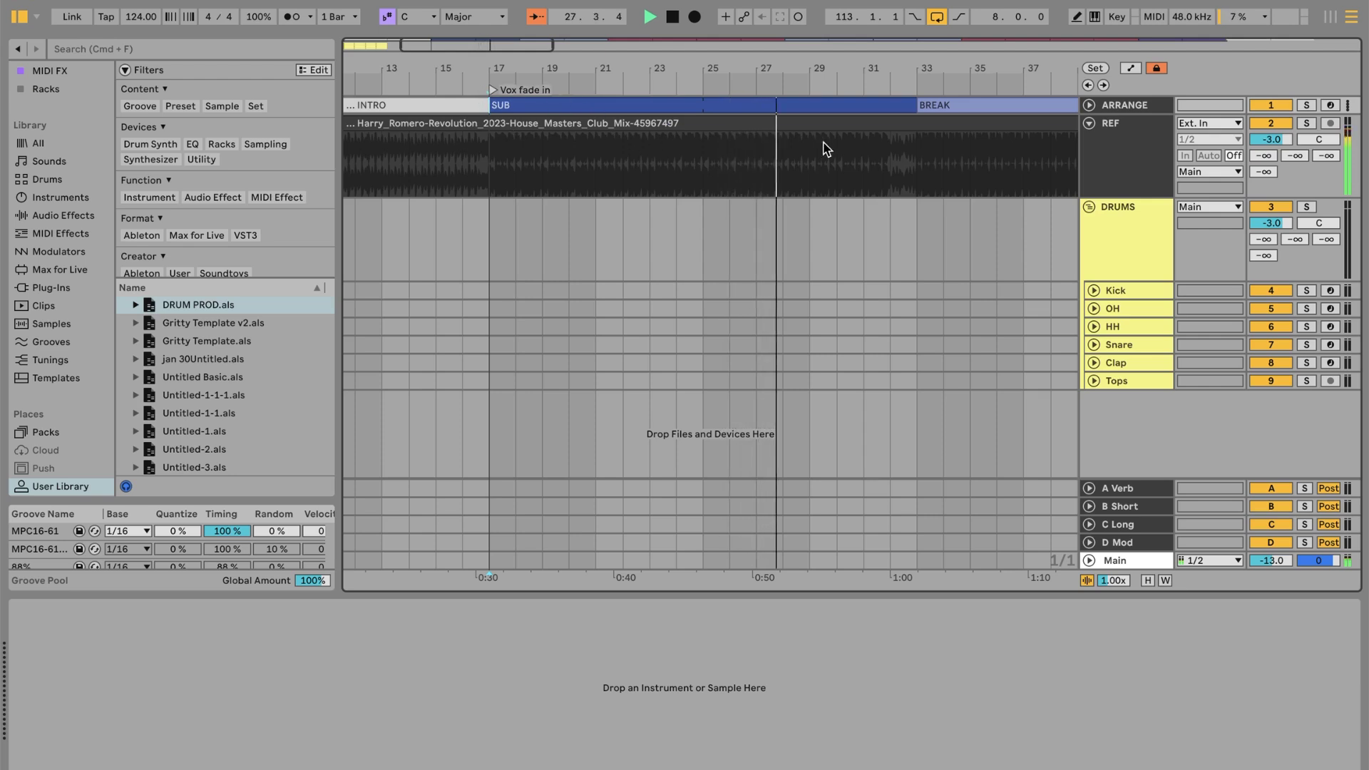
# Delete the BREAK clip at bar 33 and extend the SUB clip in its place up to bar 49
pyautogui.hscroll(5, 842, 146)
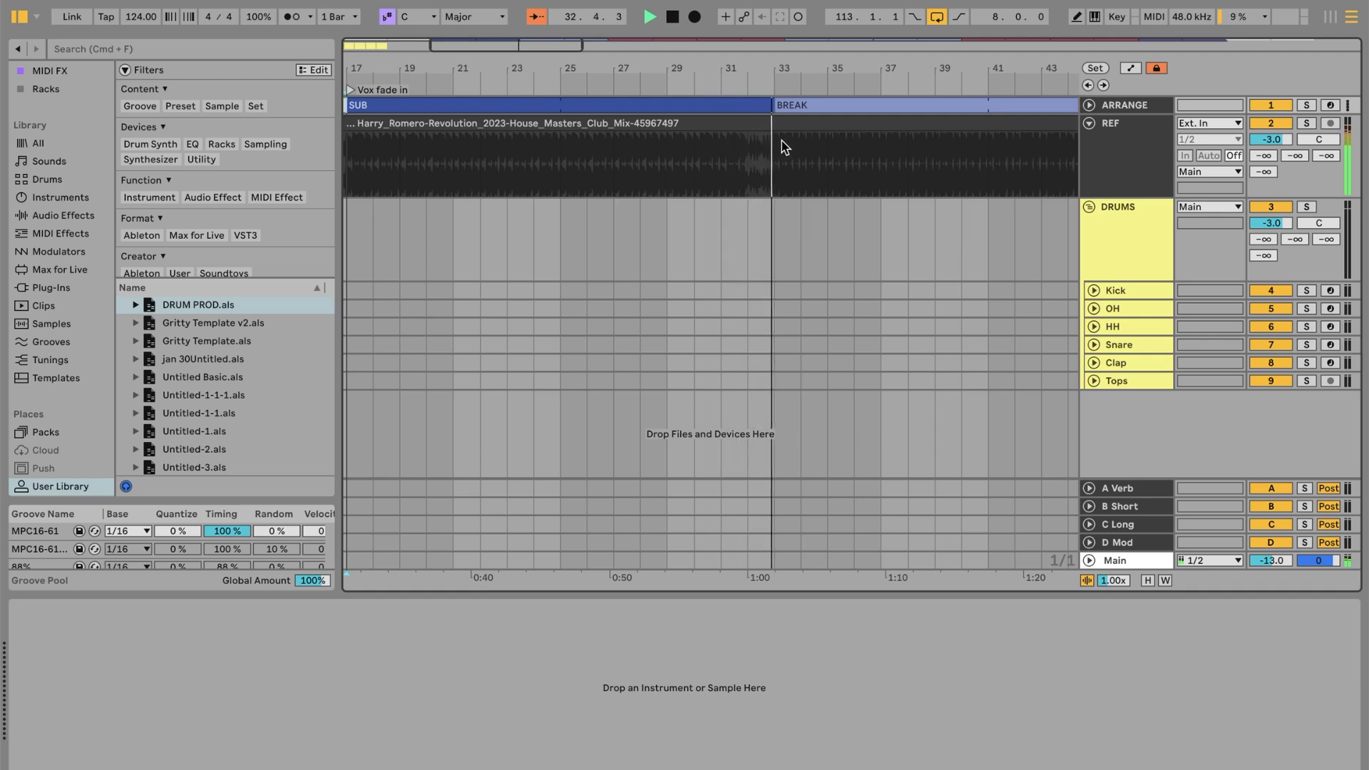
pyautogui.moveTo(789, 67); pyautogui.dragTo(780, 28)
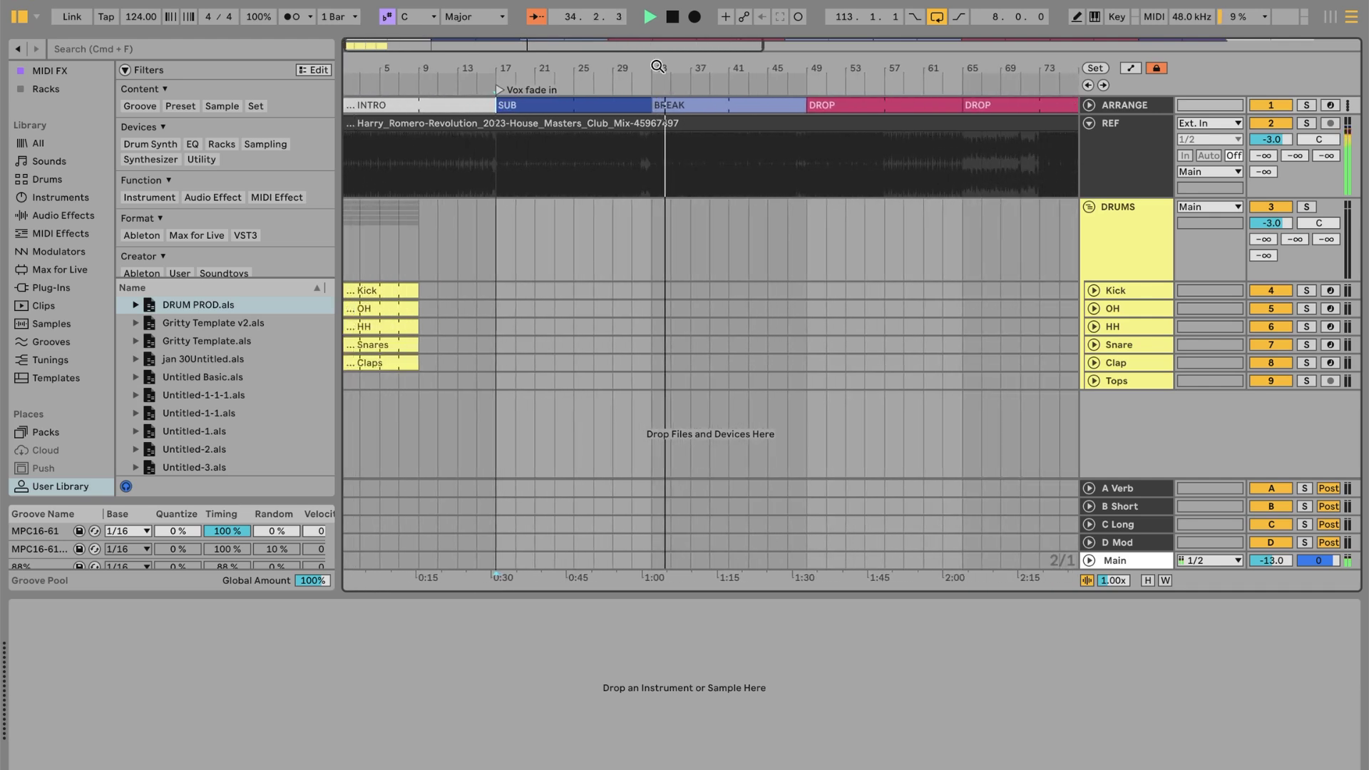
pyautogui.click(701, 103)
pyautogui.press('Delete')
pyautogui.moveTo(651, 104); pyautogui.dragTo(800, 111)
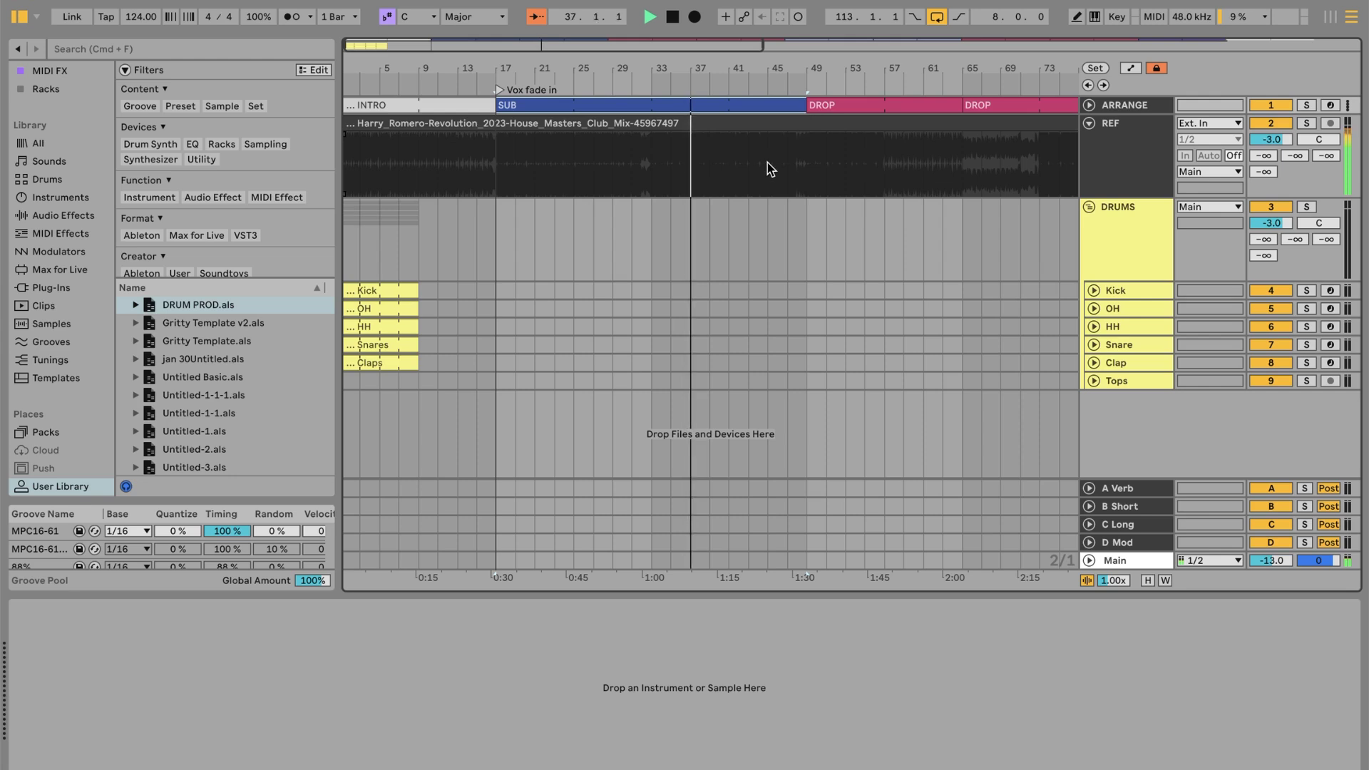
pyautogui.click(737, 172)
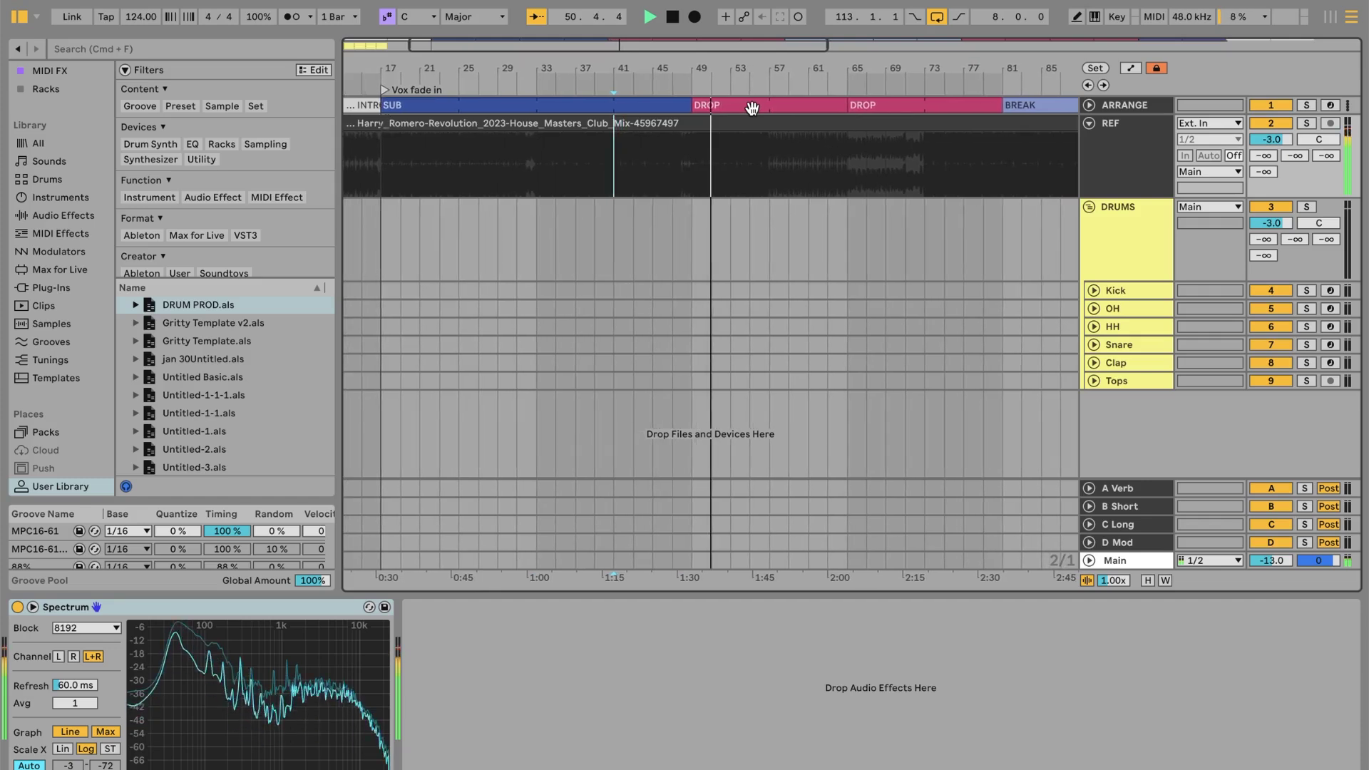
# Listen to the reference from bar 33, and again from bar 49
pyautogui.click(524, 169)
pyautogui.press('space')
pyautogui.press('space')
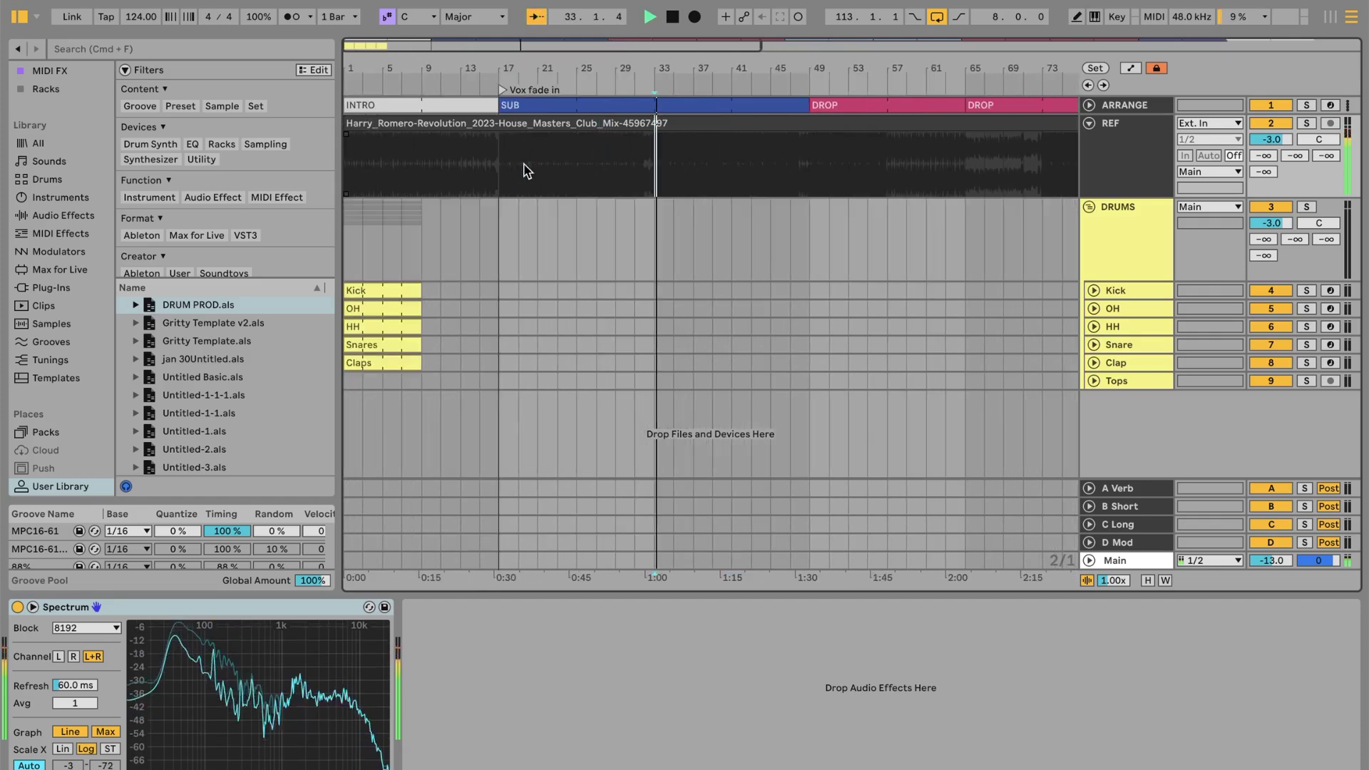
pyautogui.press('space')
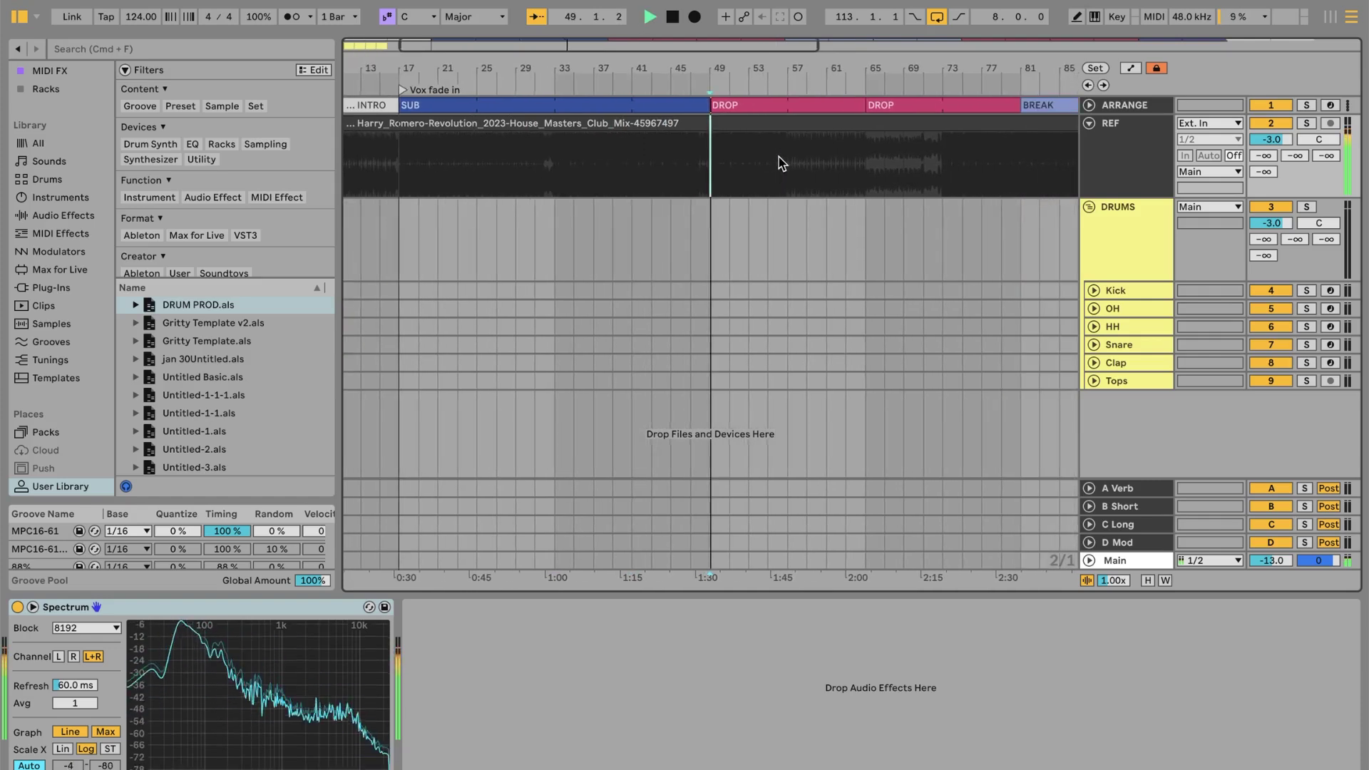
# Replace the DROP clips at bars 49 and 65 by extending SUB up to bar 57 and moving the following BREAK clip to start there
pyautogui.click(765, 107)
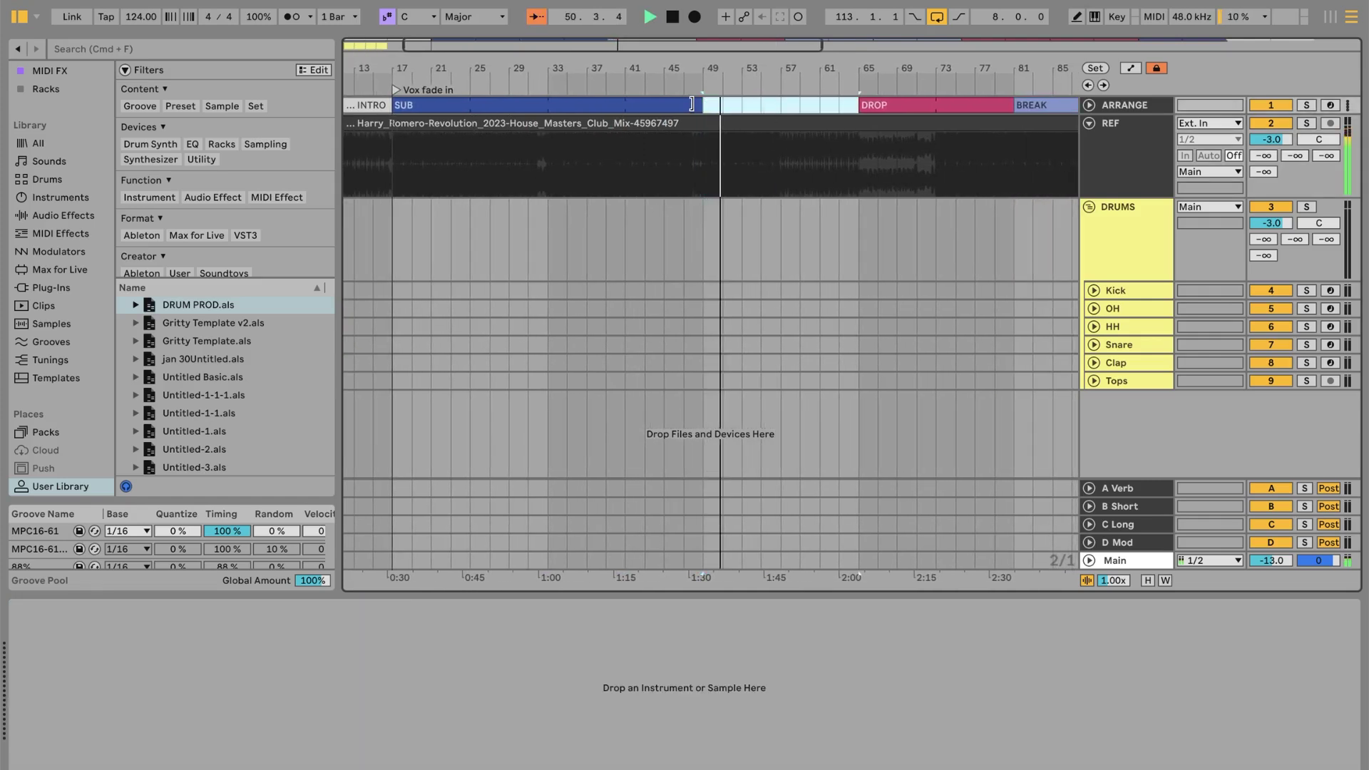
pyautogui.moveTo(691, 104); pyautogui.dragTo(717, 104)
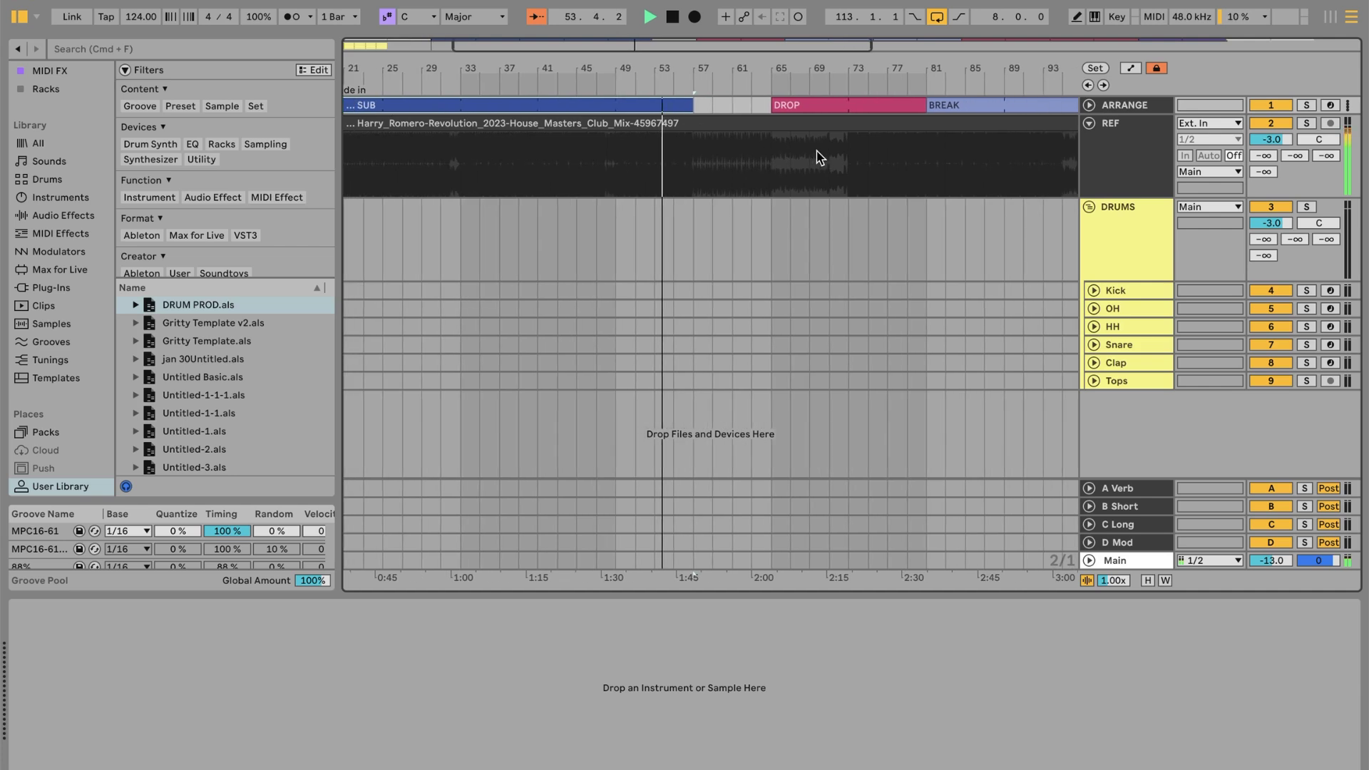
pyautogui.click(830, 109)
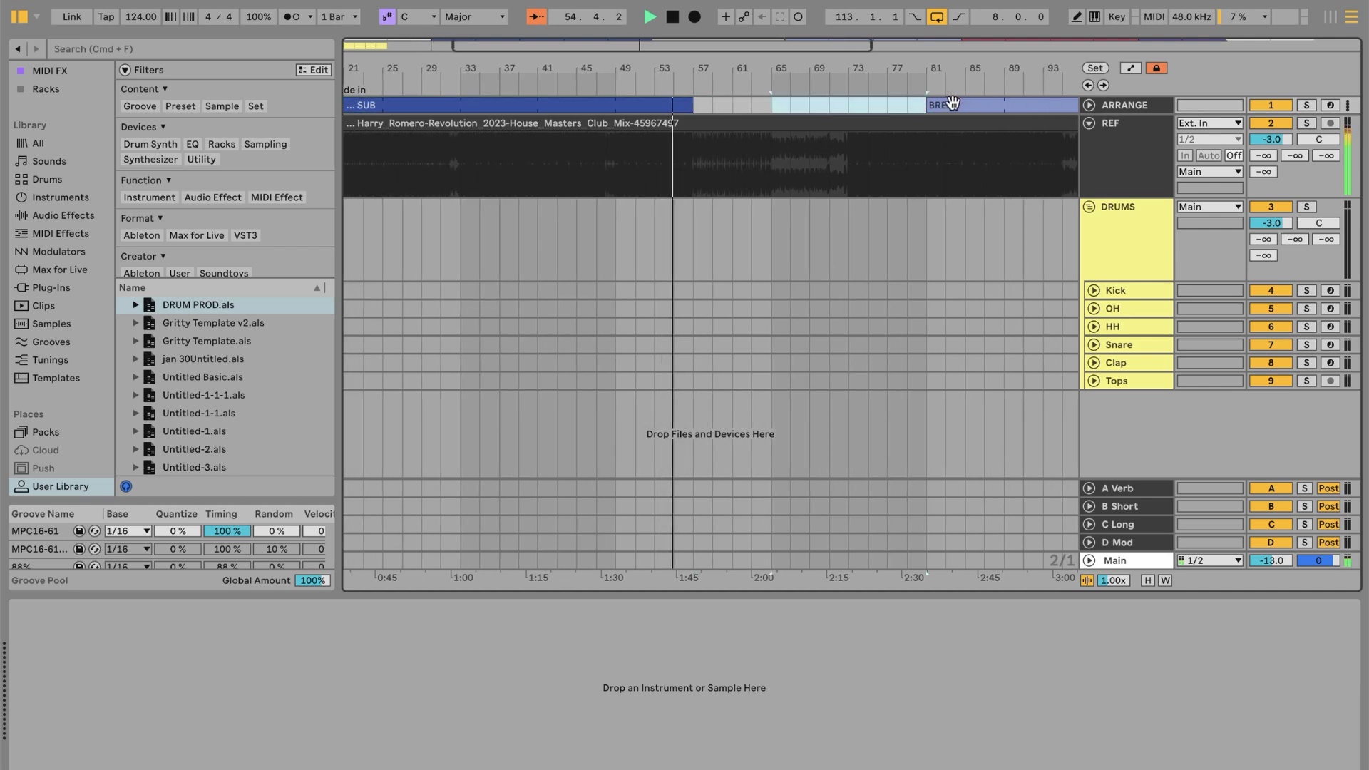
pyautogui.moveTo(831, 111); pyautogui.dragTo(750, 105)
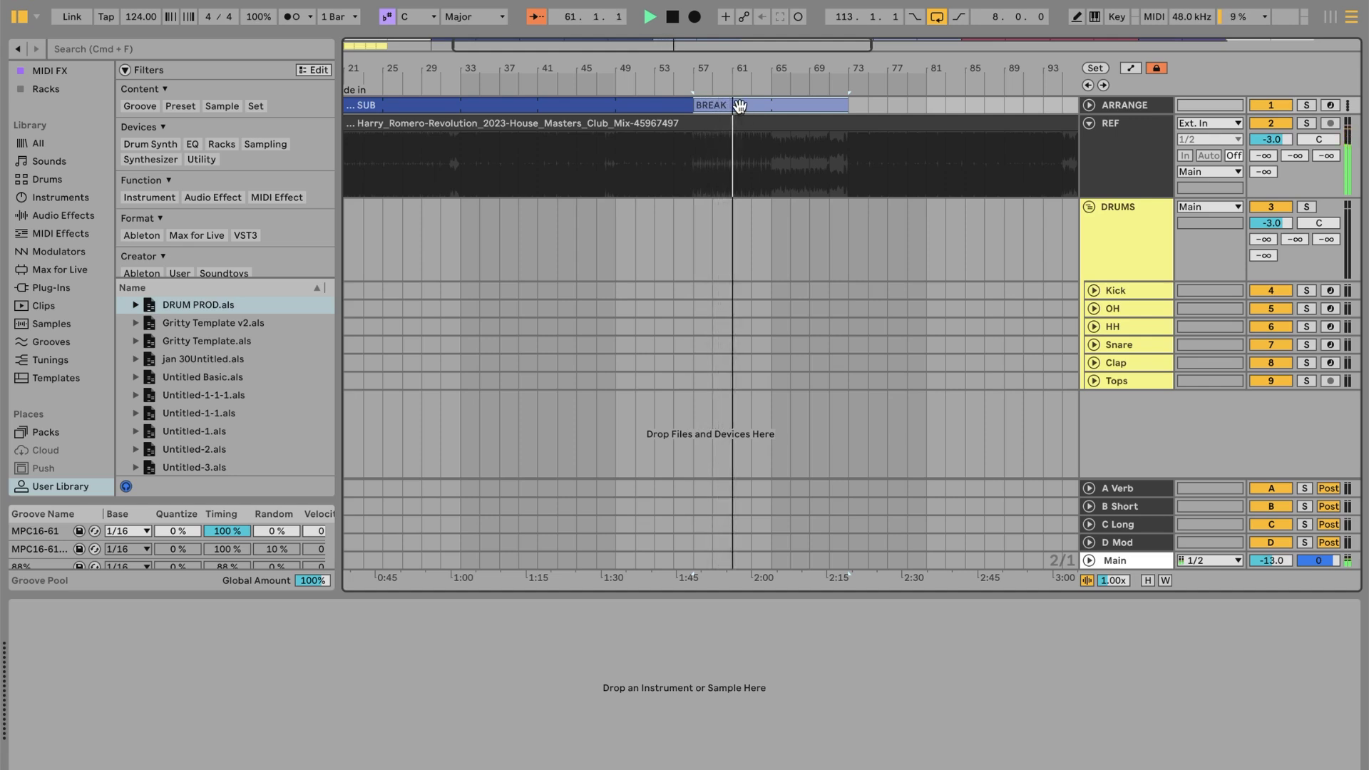
pyautogui.hscroll(-5, 450, 117)
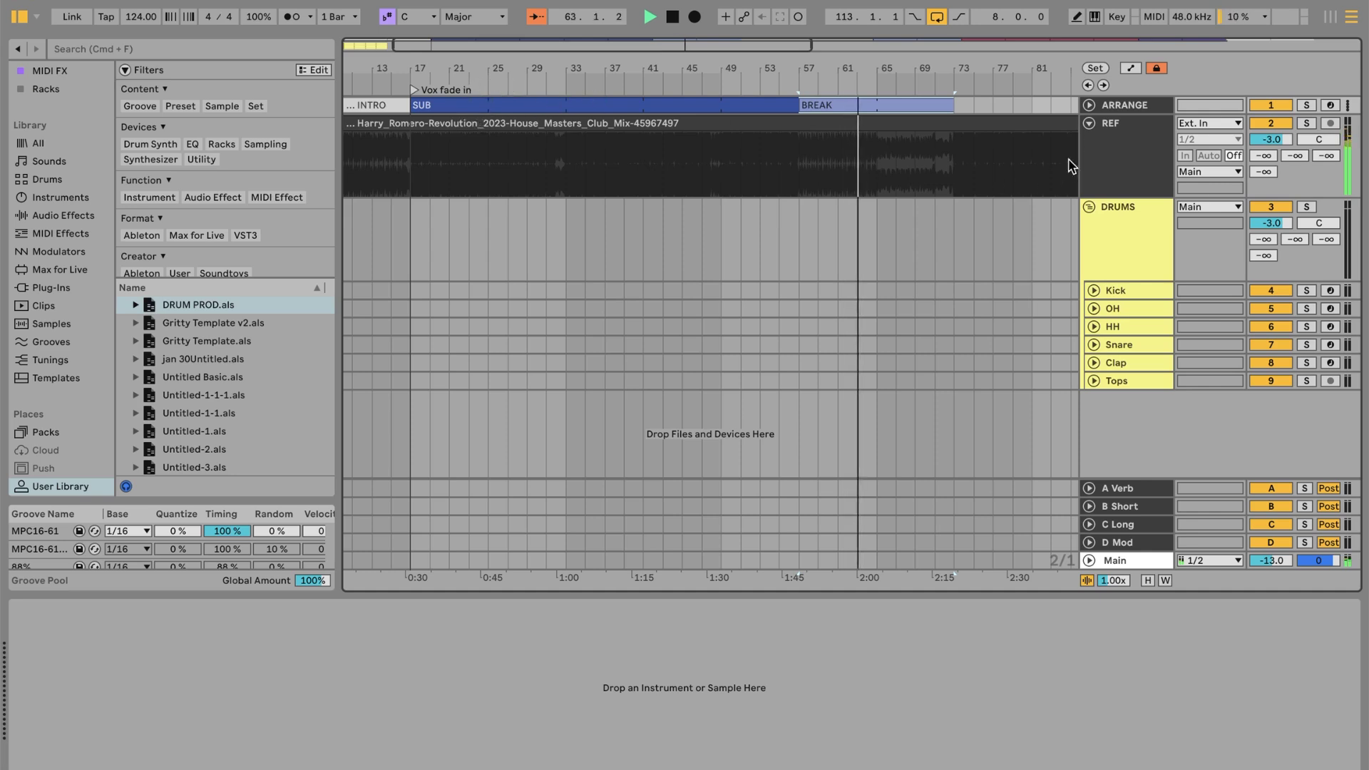
pyautogui.click(1089, 105)
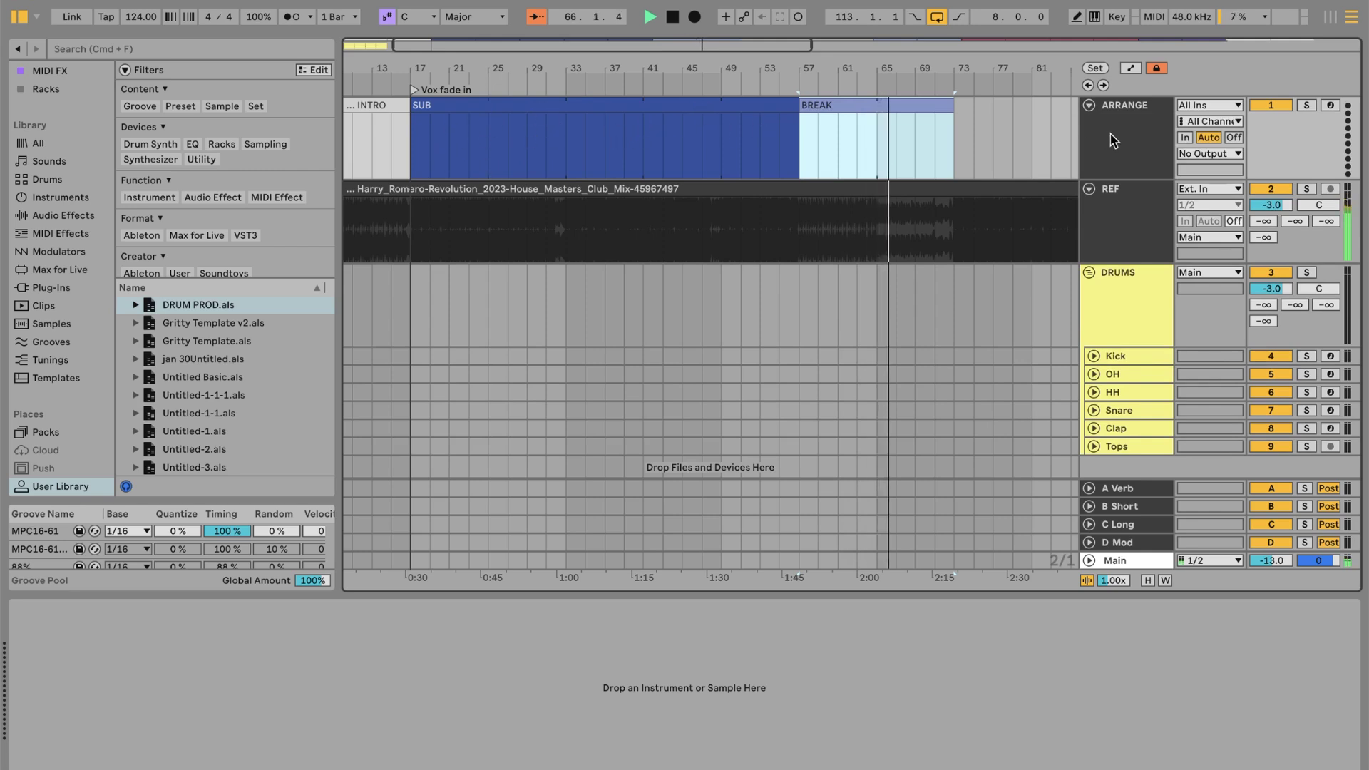
pyautogui.click(1089, 105)
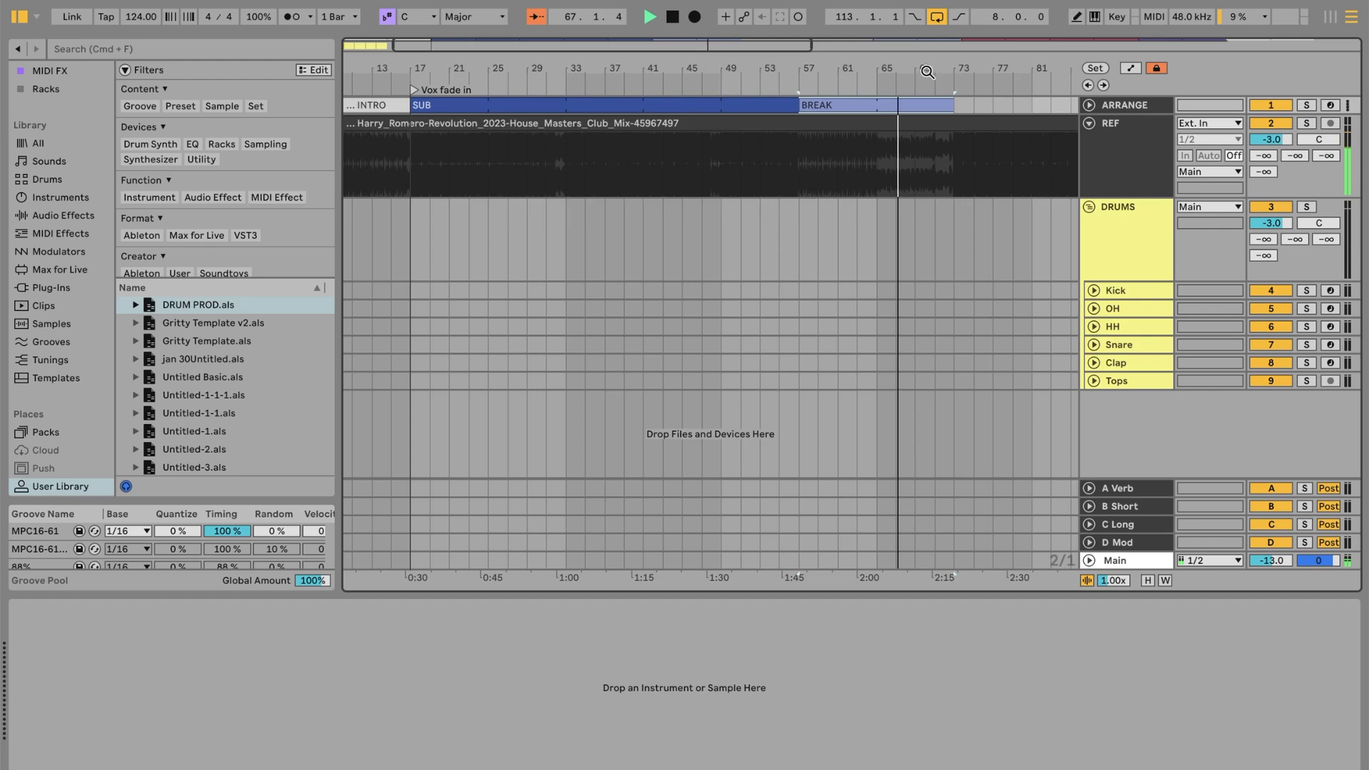
# Move the next DROP clip to bar 73, directly after BREAK, and extend it up to bar 97
pyautogui.moveTo(927, 73); pyautogui.dragTo(741, 72)
pyautogui.moveTo(1038, 105); pyautogui.dragTo(770, 106)
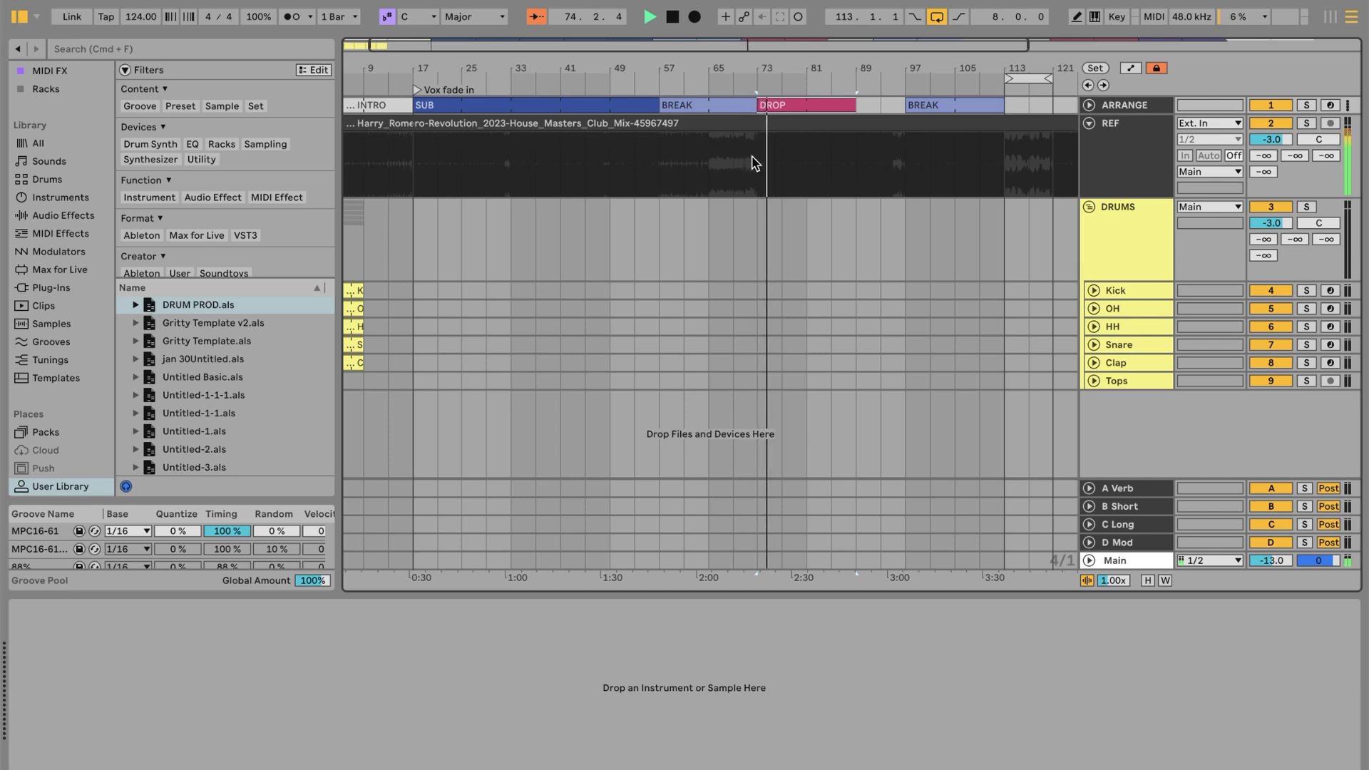
pyautogui.click(825, 158)
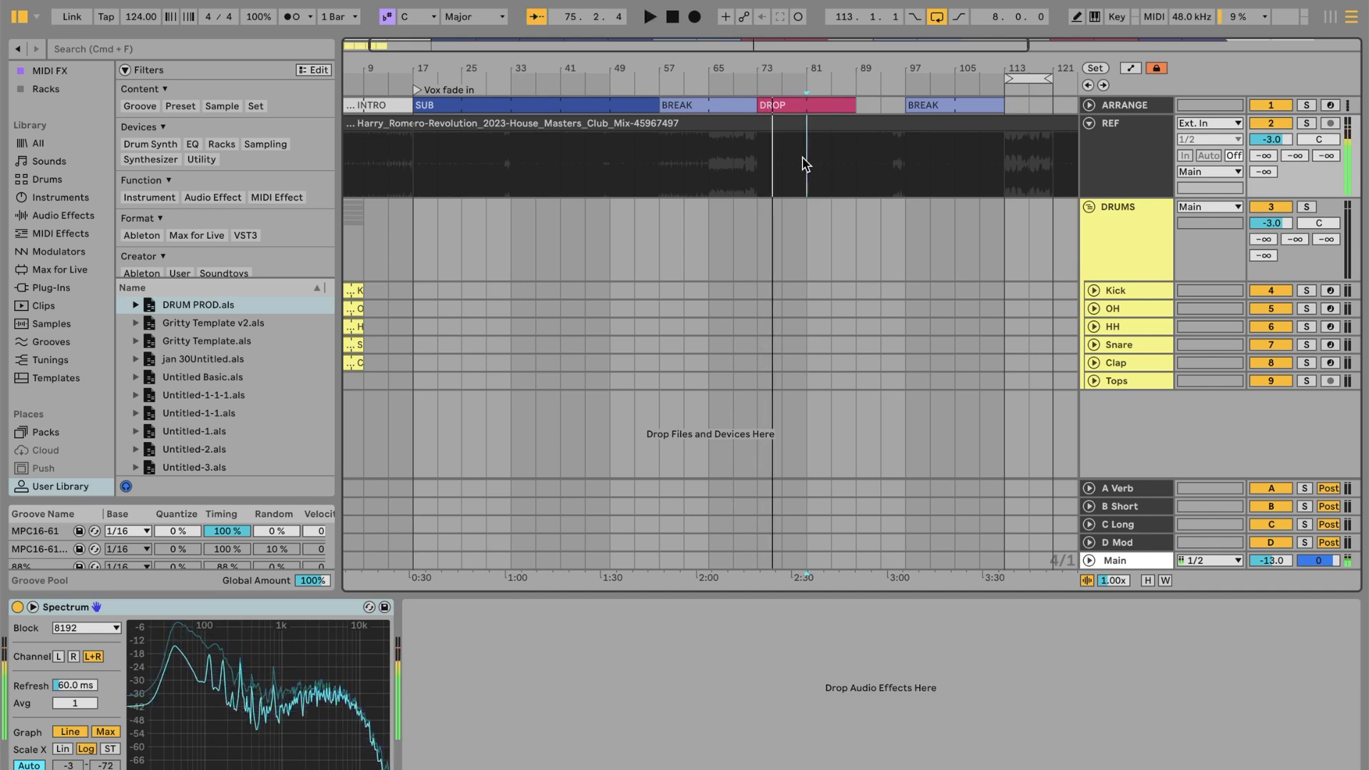
pyautogui.click(804, 162)
pyautogui.click(763, 160)
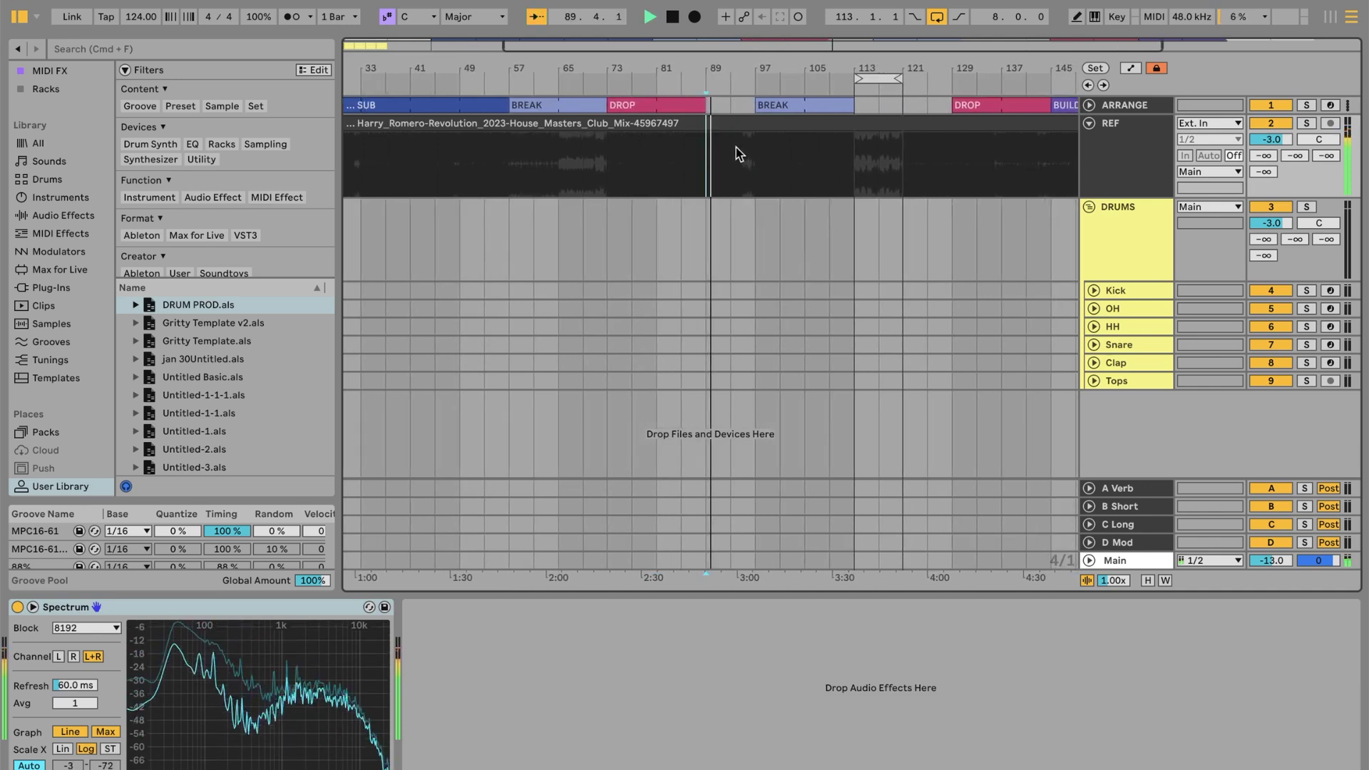
pyautogui.click(696, 105)
pyautogui.moveTo(695, 105); pyautogui.dragTo(752, 107)
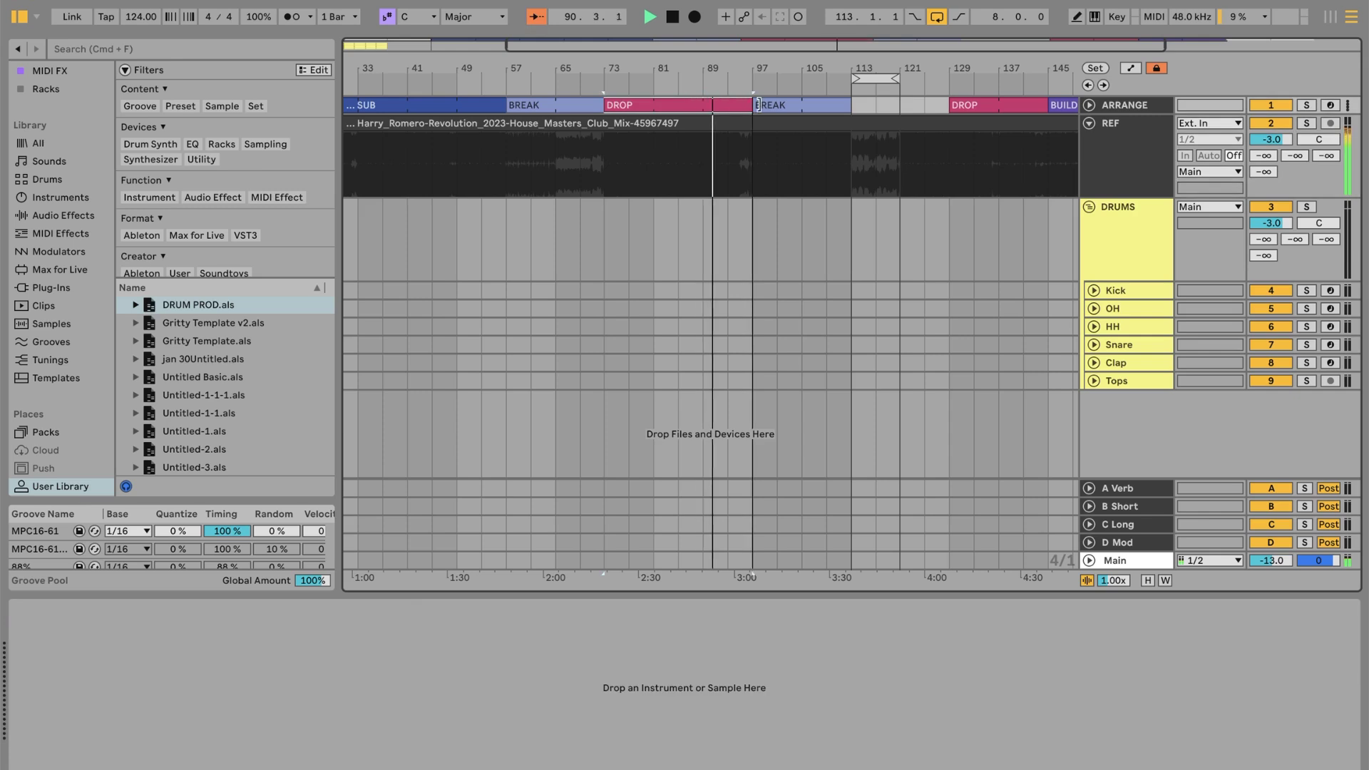
# Delete the BREAK clip at bar 97 and extend the DROP clip in its place up to bar 113
pyautogui.click(751, 165)
pyautogui.press('space')
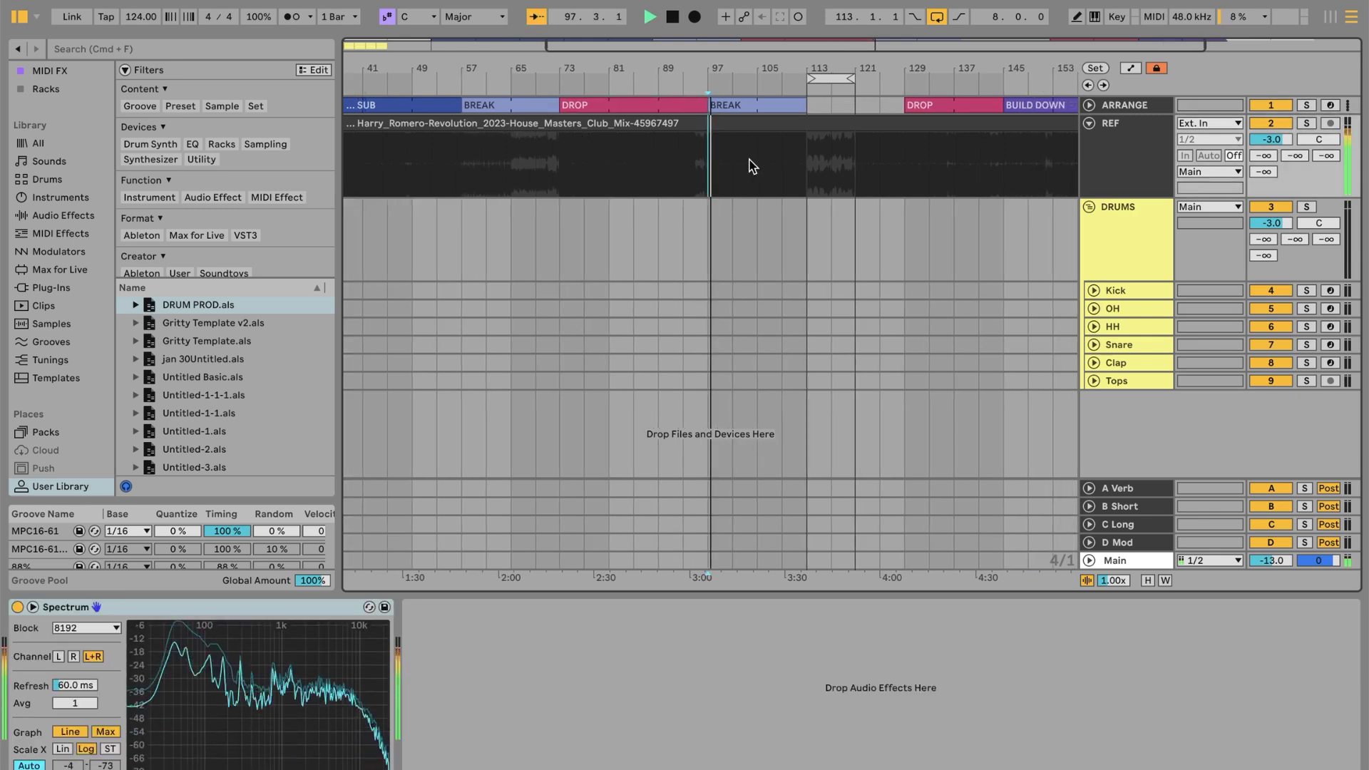
pyautogui.click(741, 109)
pyautogui.moveTo(706, 104); pyautogui.dragTo(790, 105)
# Turn off the arrangement loop and listen to the reference from around bar 105, stopping playback at the end
pyautogui.click(758, 171)
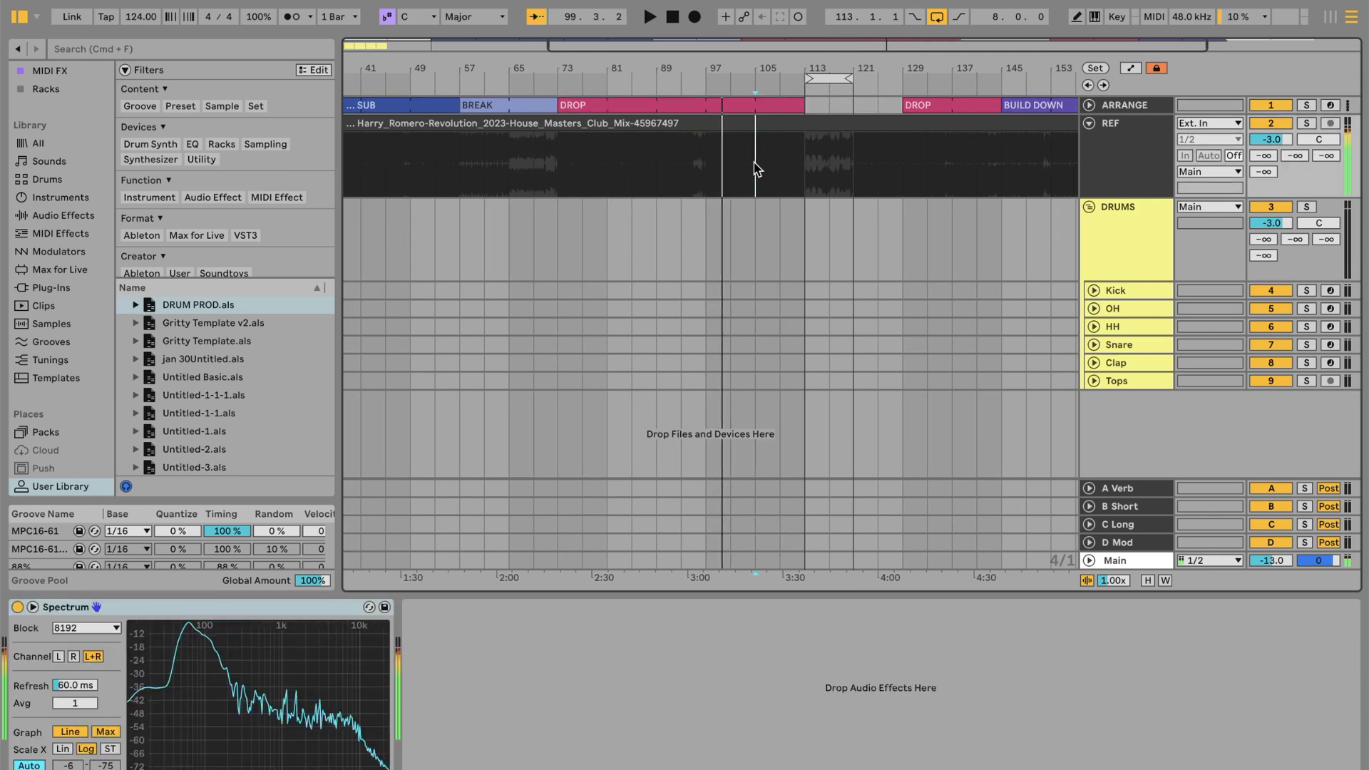
pyautogui.click(937, 21)
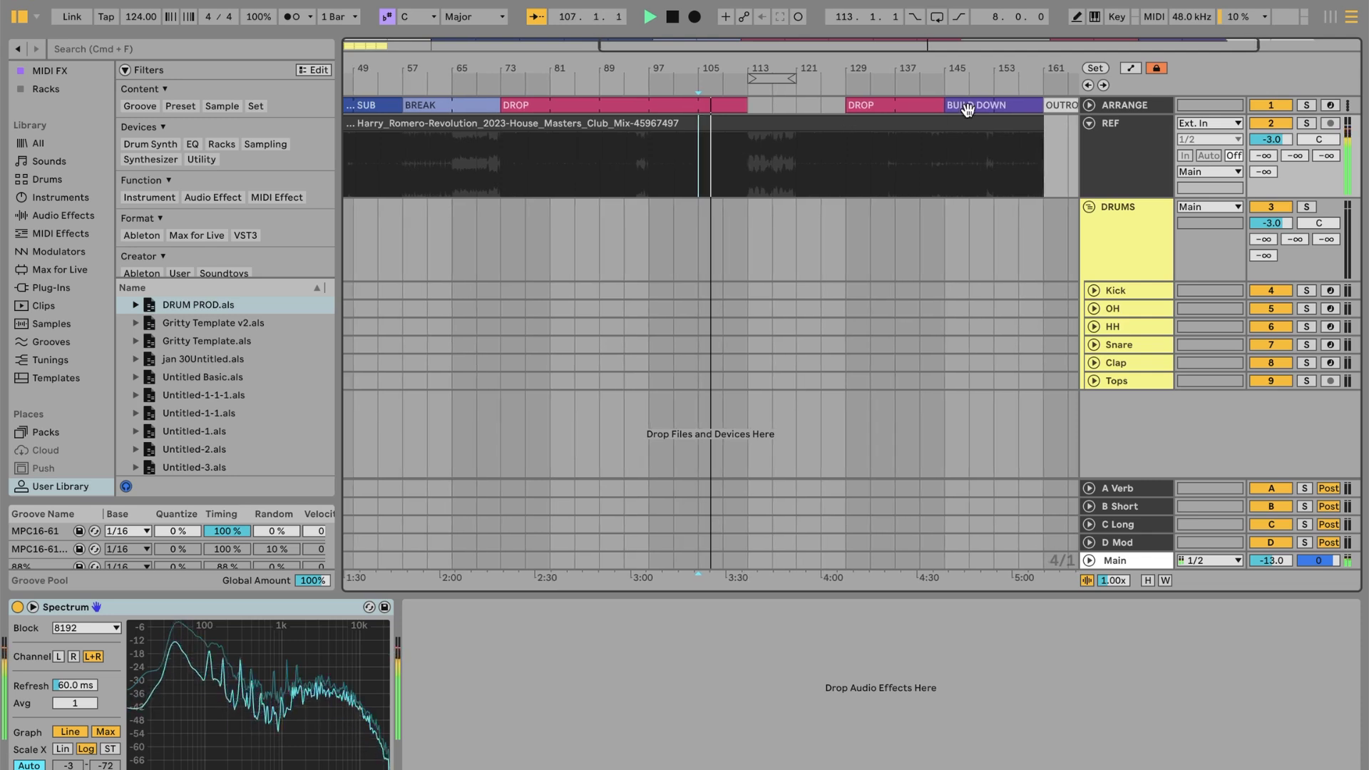
pyautogui.click(677, 104)
pyautogui.press('space')
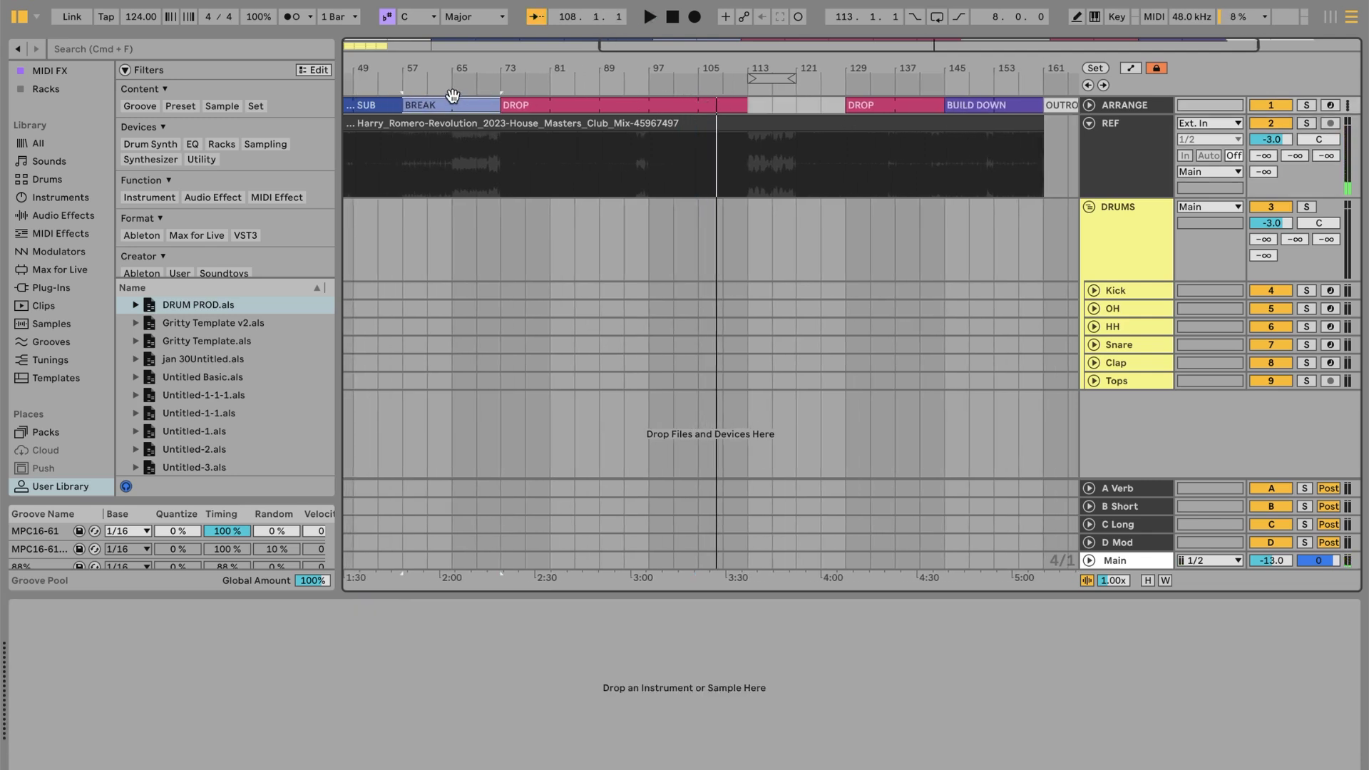
# Place a copy of the BREAK clip at bar 113 and shorten it to end at bar 121
pyautogui.click(751, 107)
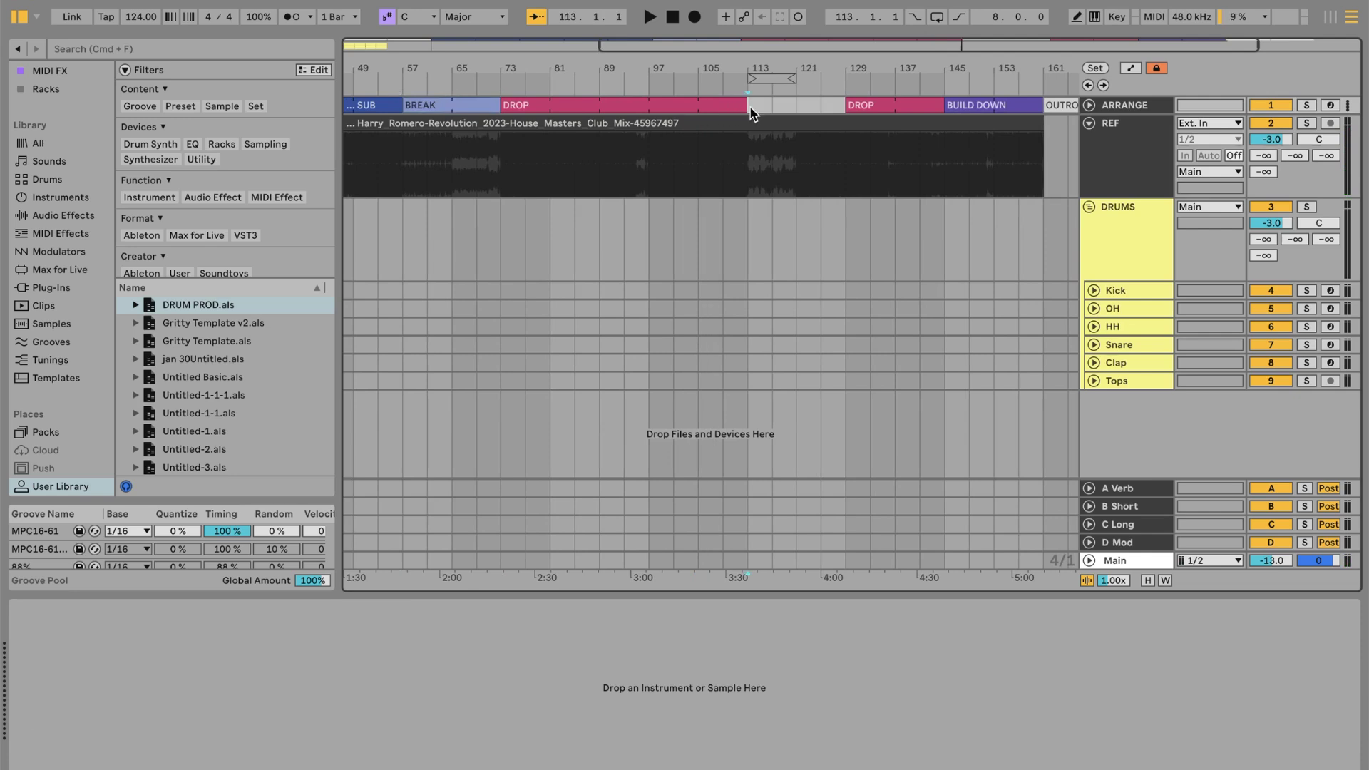
pyautogui.hotkey('ctrl', 'v')
pyautogui.click(749, 163)
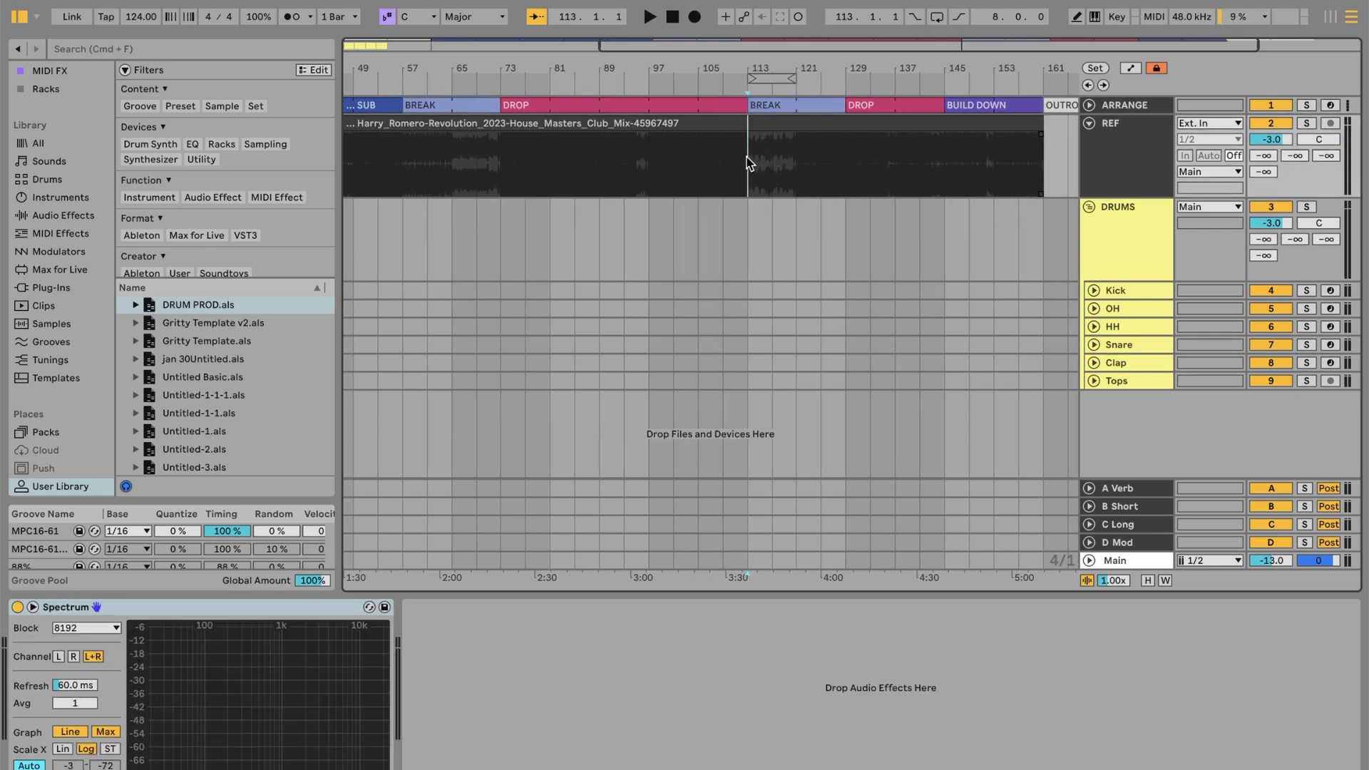
pyautogui.press('space')
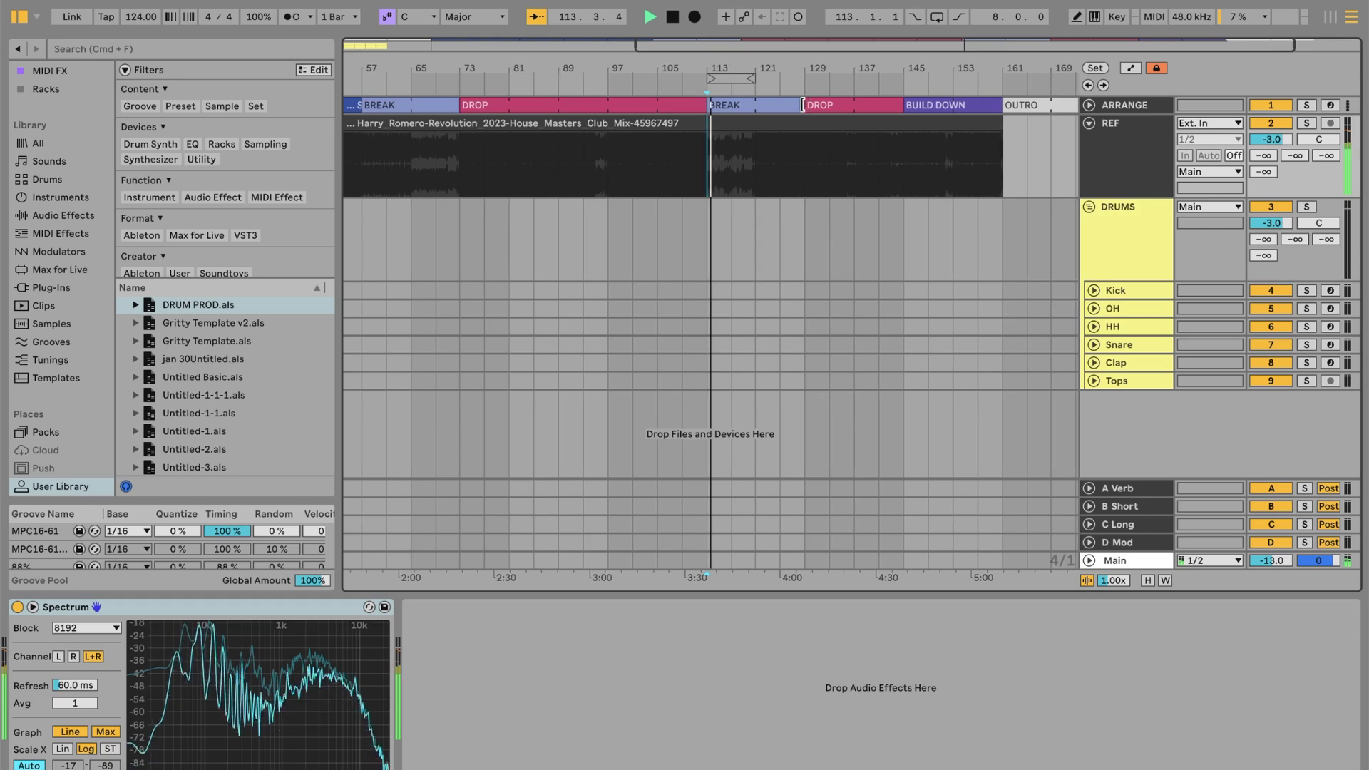
pyautogui.moveTo(797, 105); pyautogui.dragTo(753, 105)
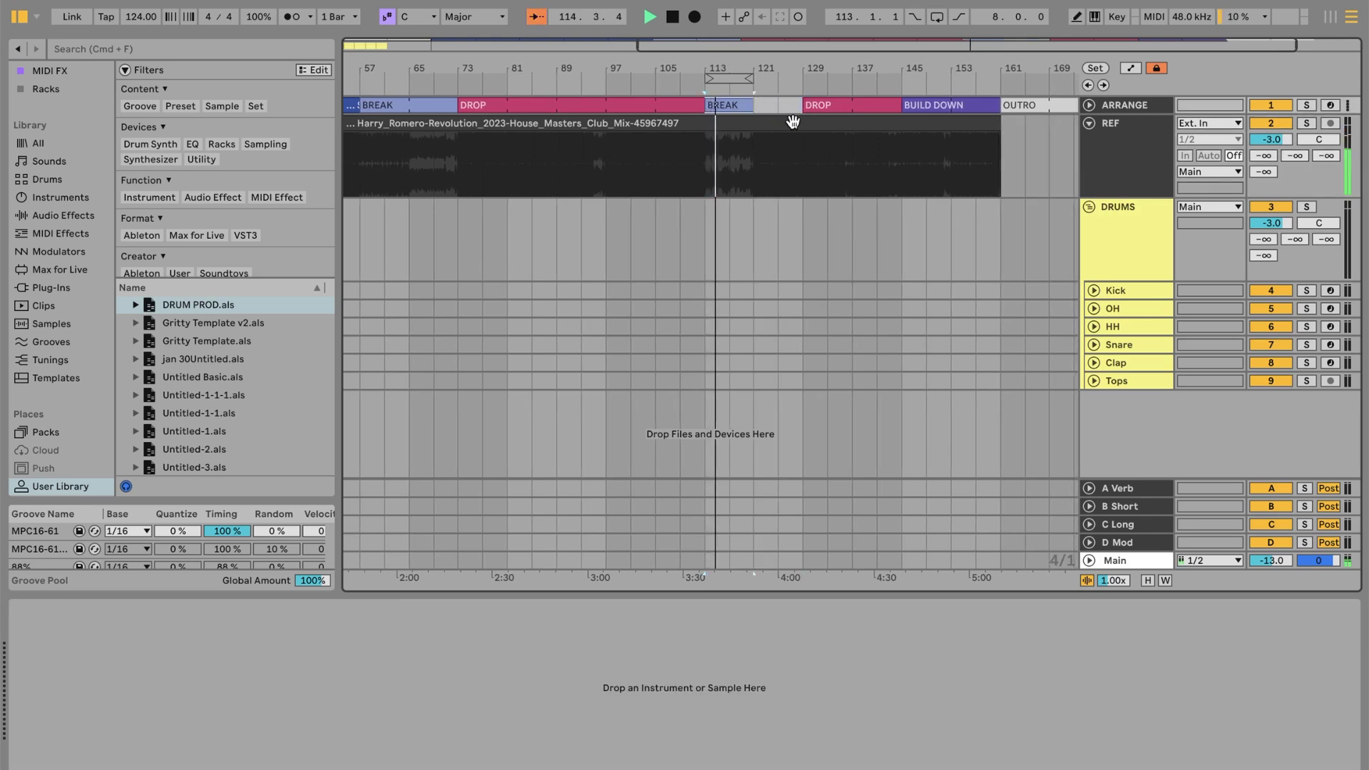
# Delete the DROP clip at bar 129 and move the BUILD DOWN clip to start at bar 121
pyautogui.press('space')
pyautogui.click(755, 101)
pyautogui.press('space')
pyautogui.click(802, 105)
pyautogui.press('Delete')
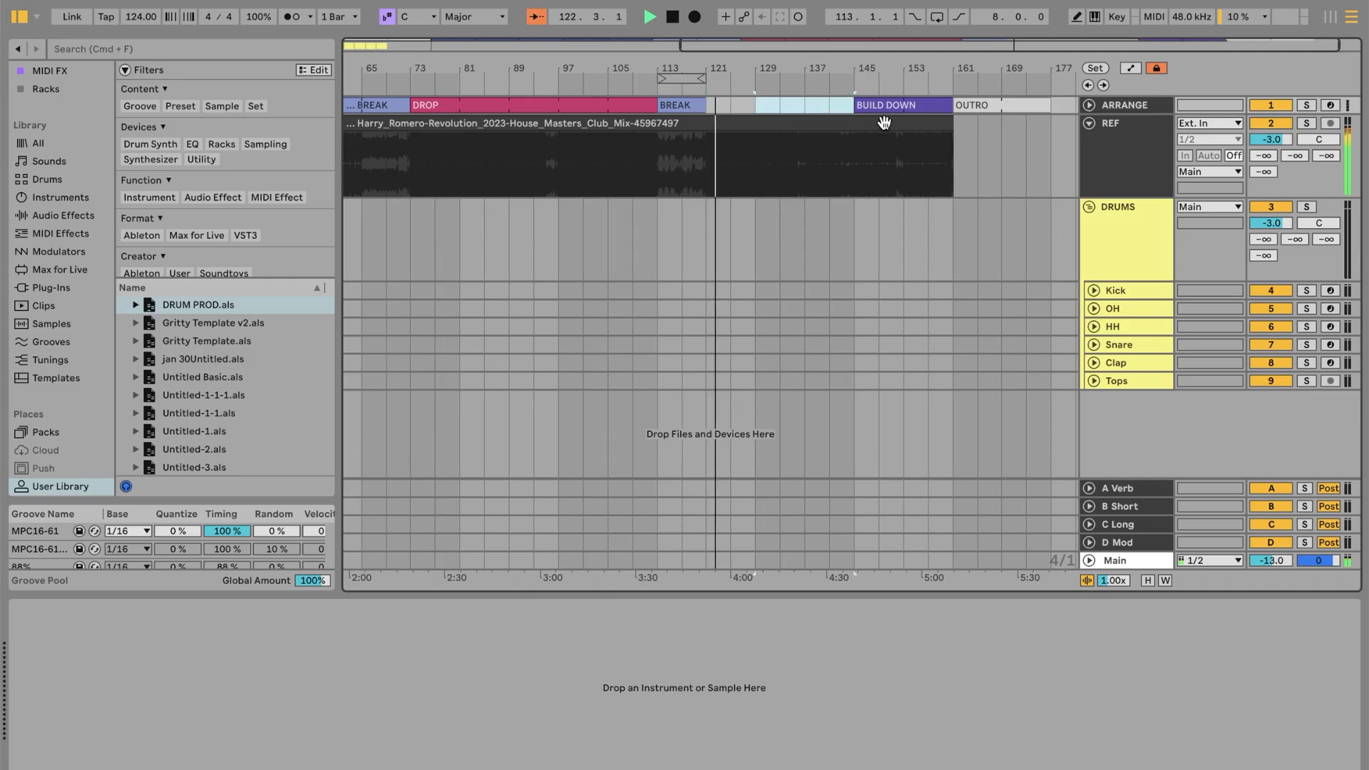
pyautogui.moveTo(892, 118); pyautogui.dragTo(772, 108)
# Listen to the reference from bar 137 and extend the BUILD DOWN clip up to bar 141
pyautogui.hscroll(-10, 769, 103)
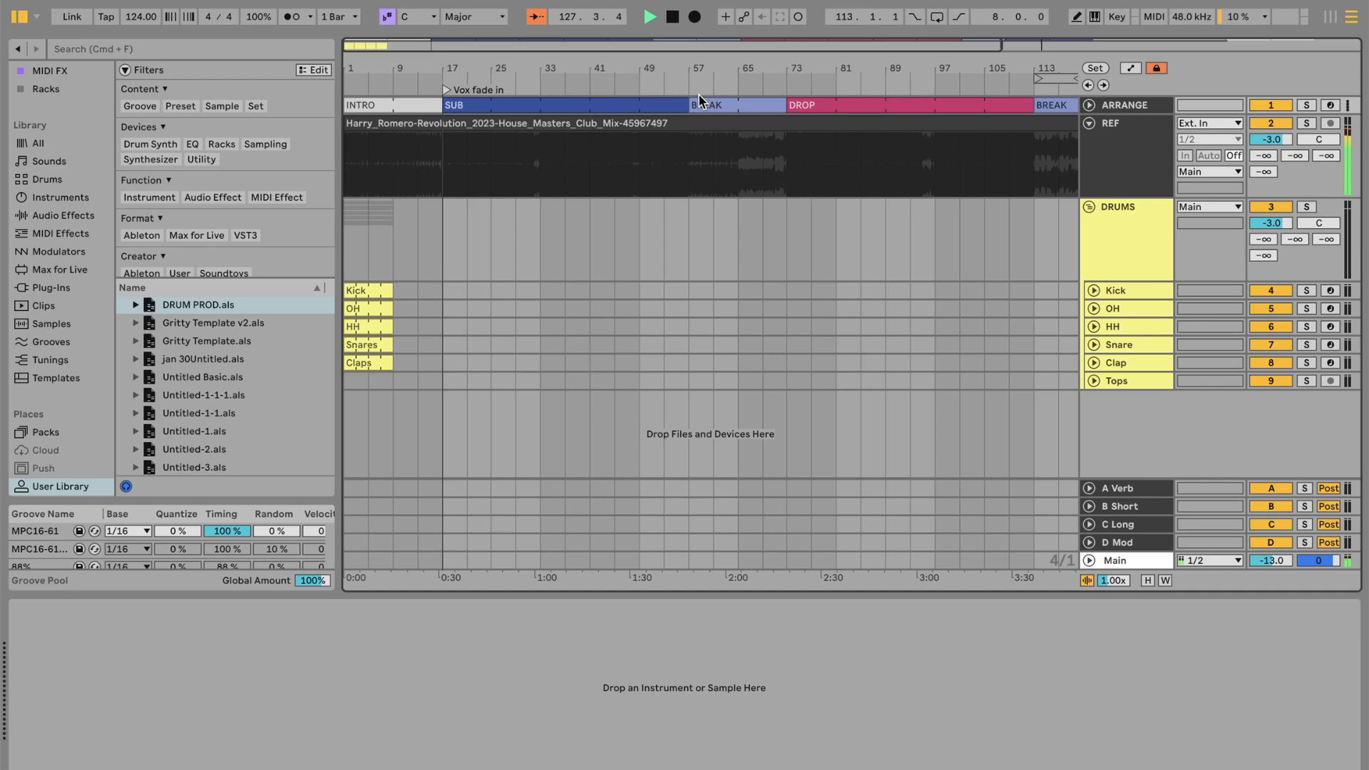
pyautogui.click(750, 214)
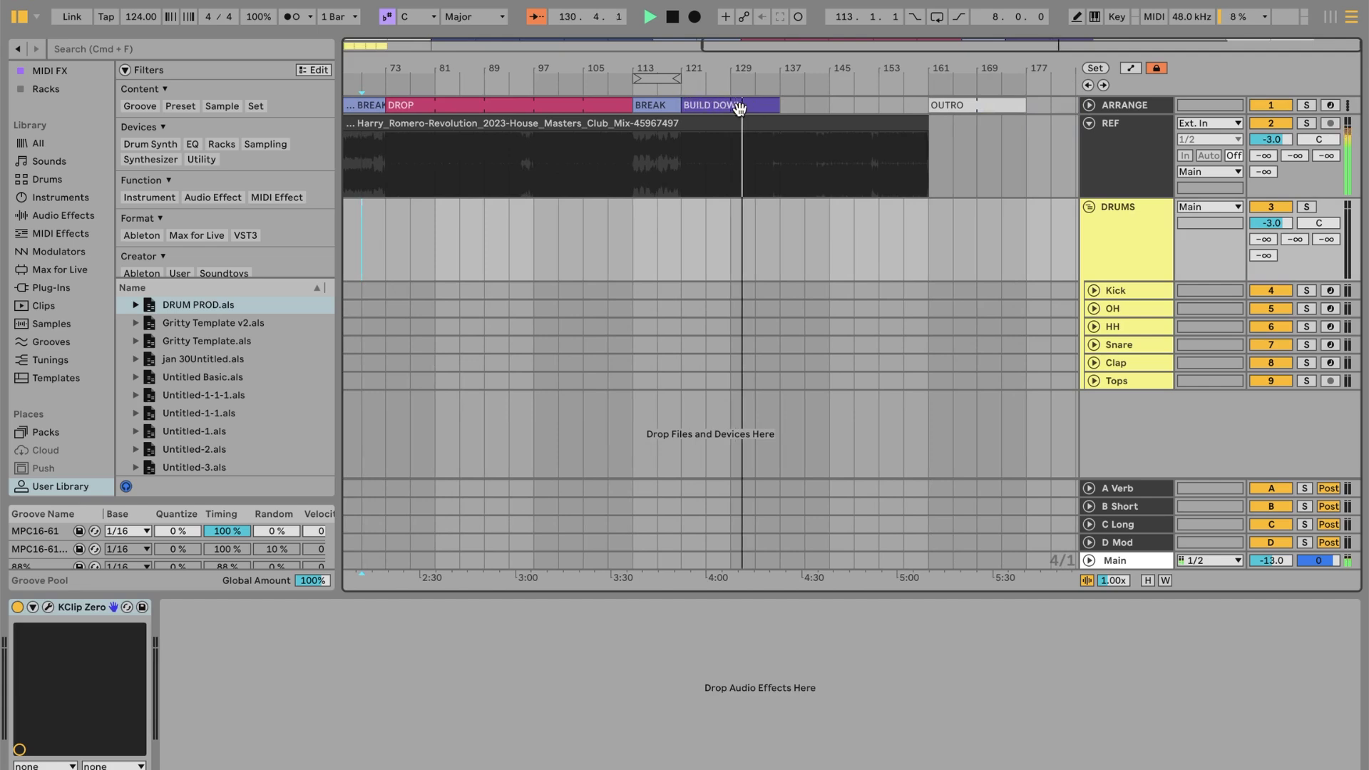
pyautogui.click(780, 154)
pyautogui.press('space')
pyautogui.press('space')
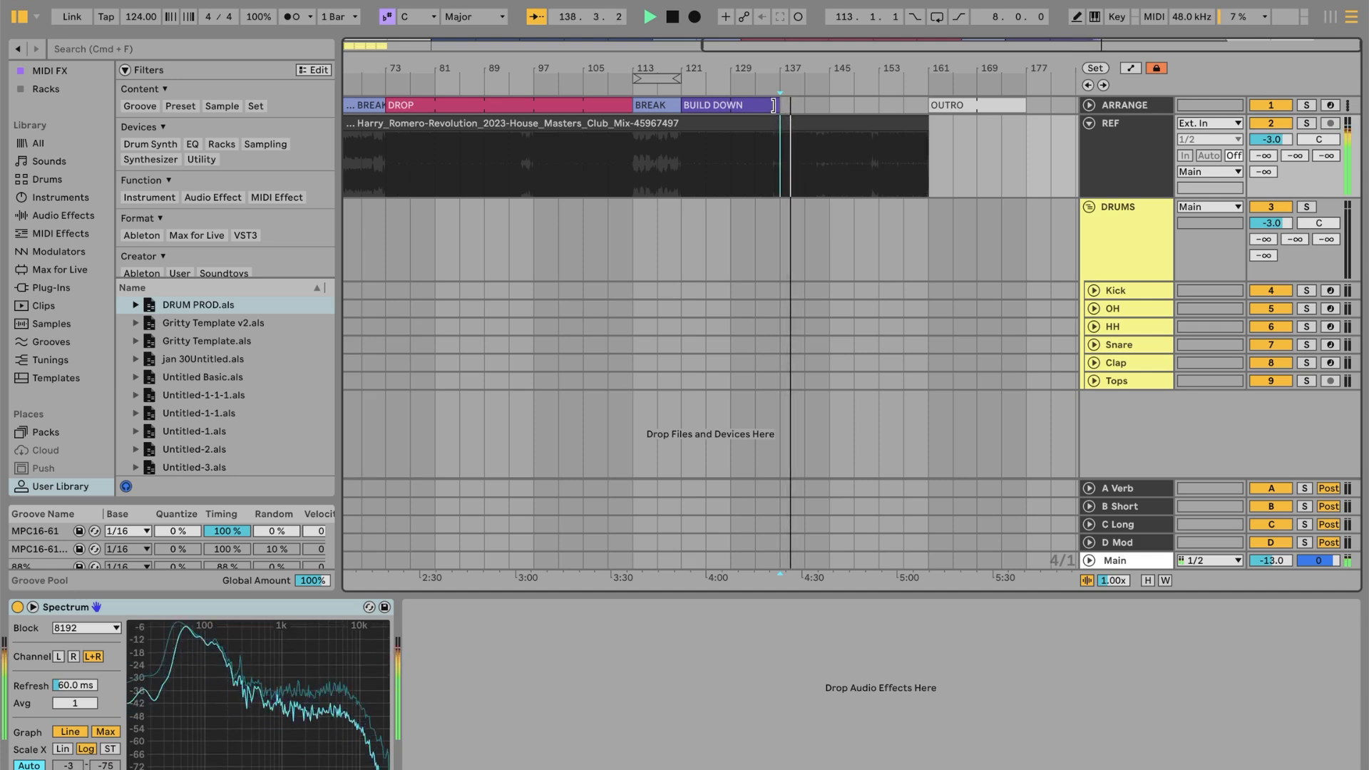
pyautogui.click(776, 106)
# Compare the build-down passage by playing the reference around bar 129, and again from bar 137
pyautogui.click(773, 156)
pyautogui.click(732, 164)
pyautogui.press('space')
pyautogui.press('space')
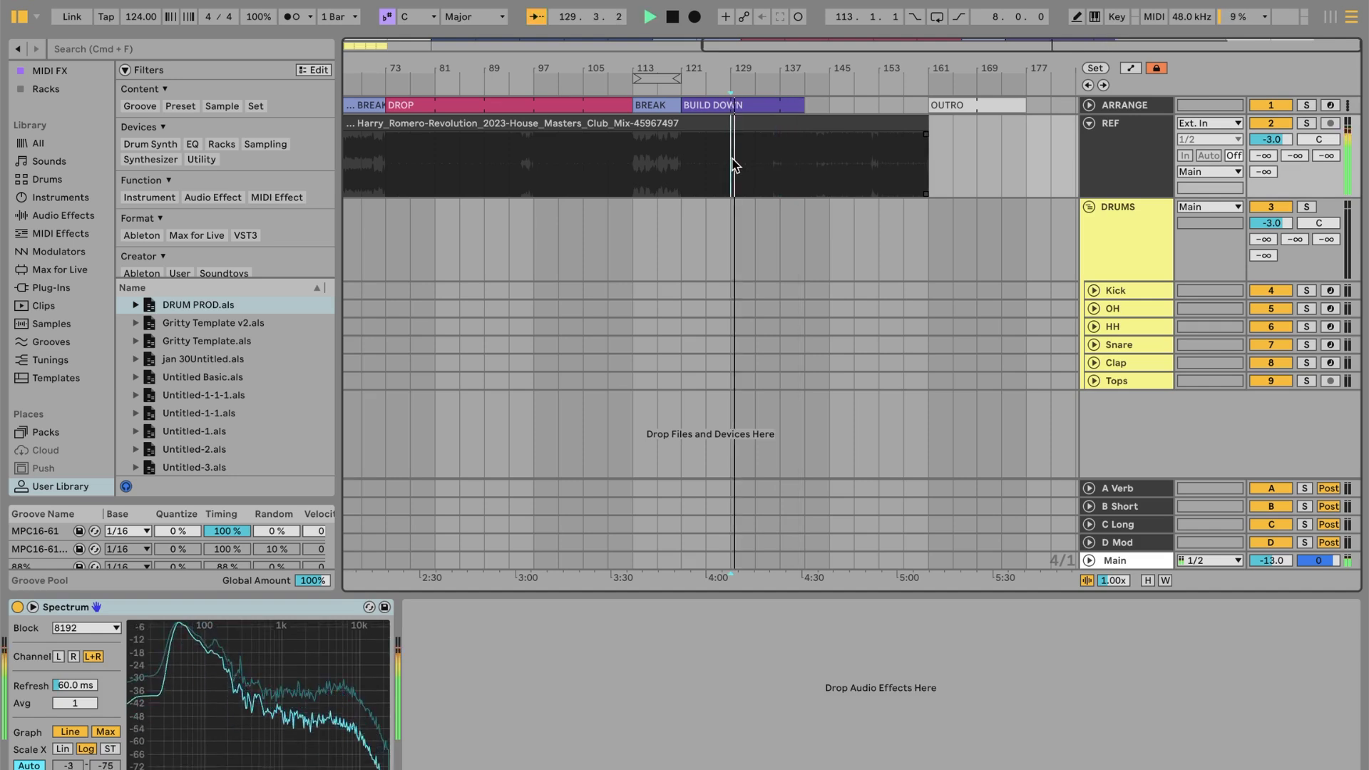
pyautogui.click(781, 158)
pyautogui.press('space')
pyautogui.press('space')
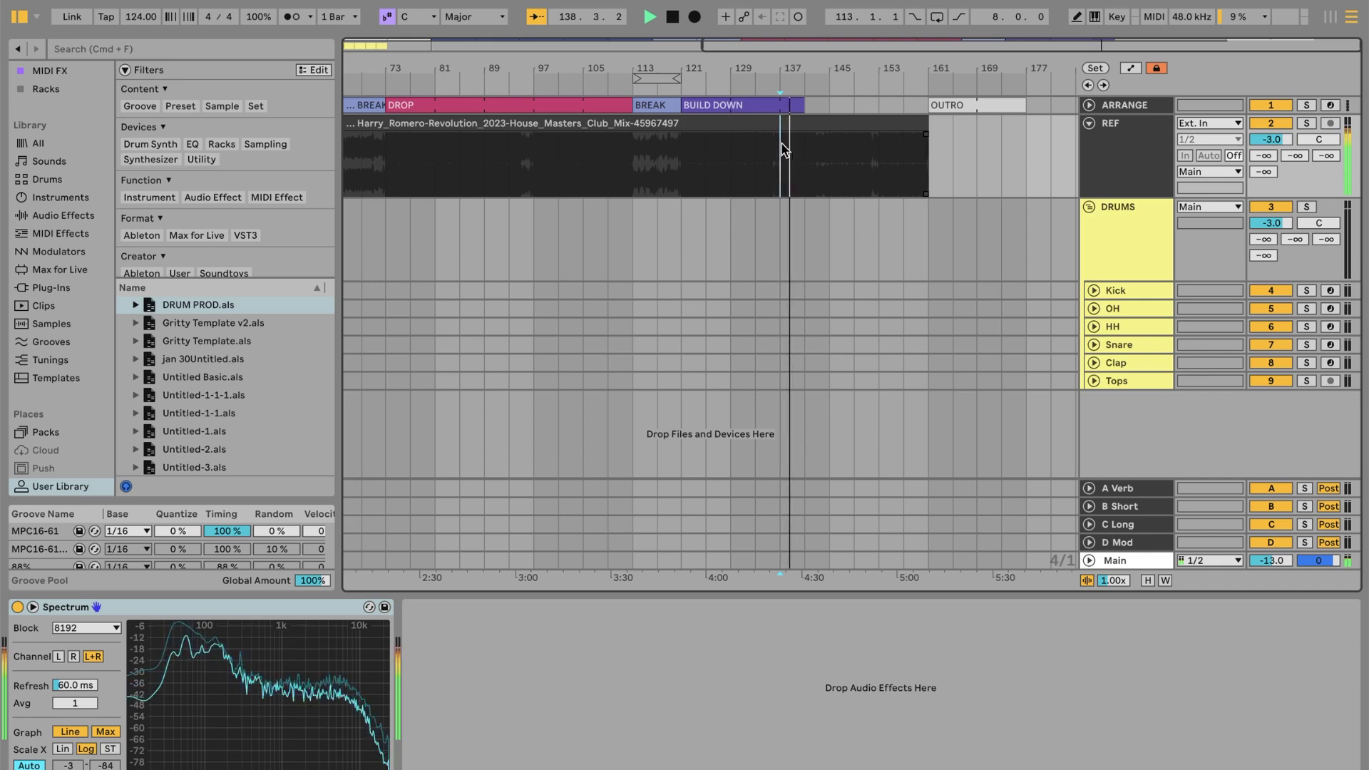
# Set the BUILD DOWN clip to end at bar 145 and move the OUTRO clip to start there
pyautogui.moveTo(799, 101); pyautogui.dragTo(854, 101)
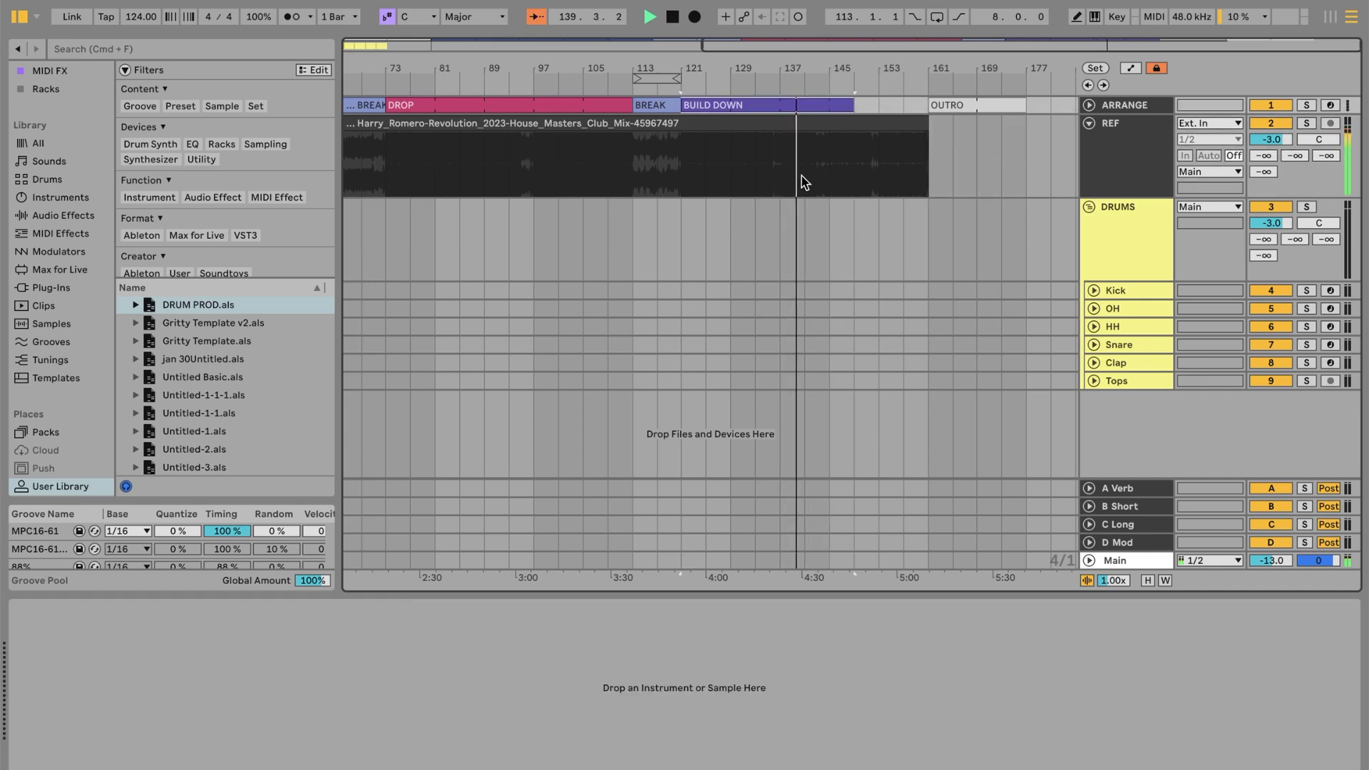
pyautogui.click(820, 171)
pyautogui.click(808, 151)
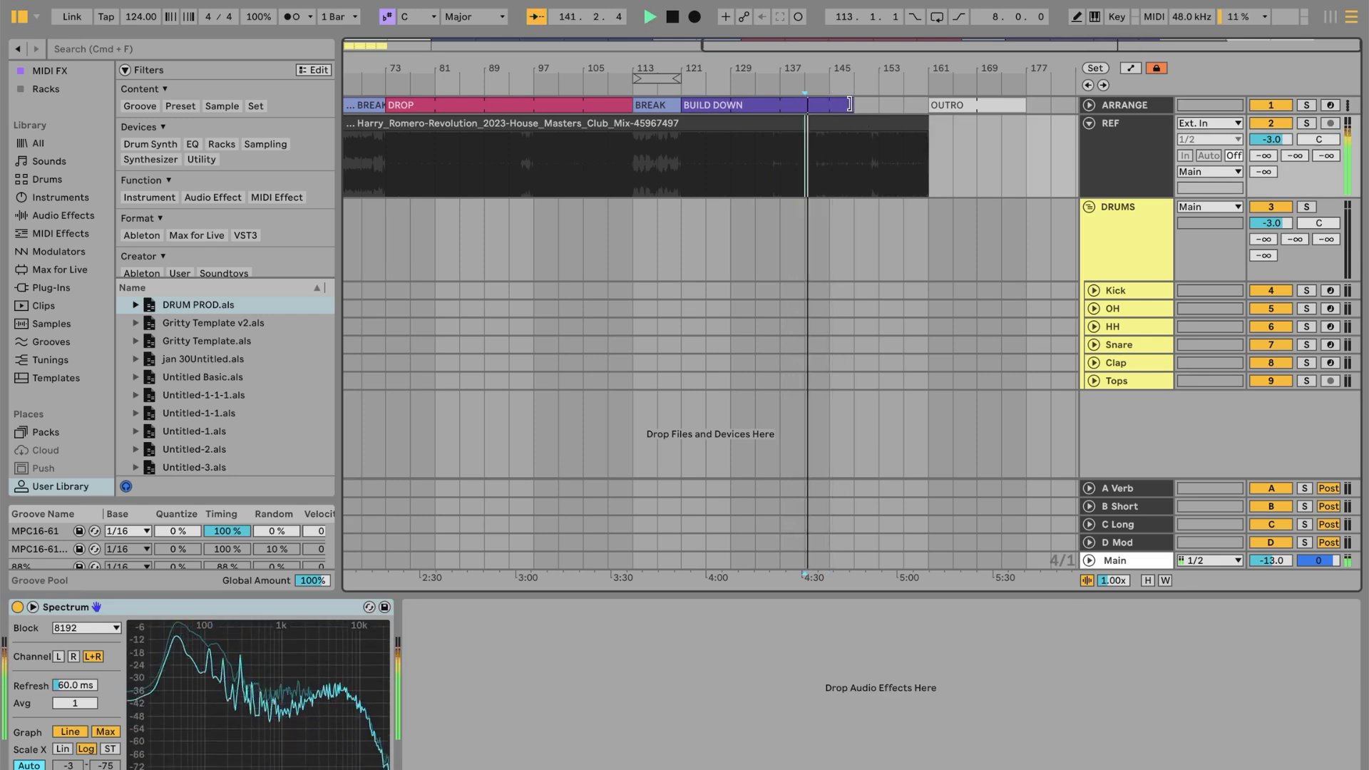
pyautogui.moveTo(810, 105); pyautogui.dragTo(841, 104)
pyautogui.moveTo(954, 105); pyautogui.dragTo(854, 105)
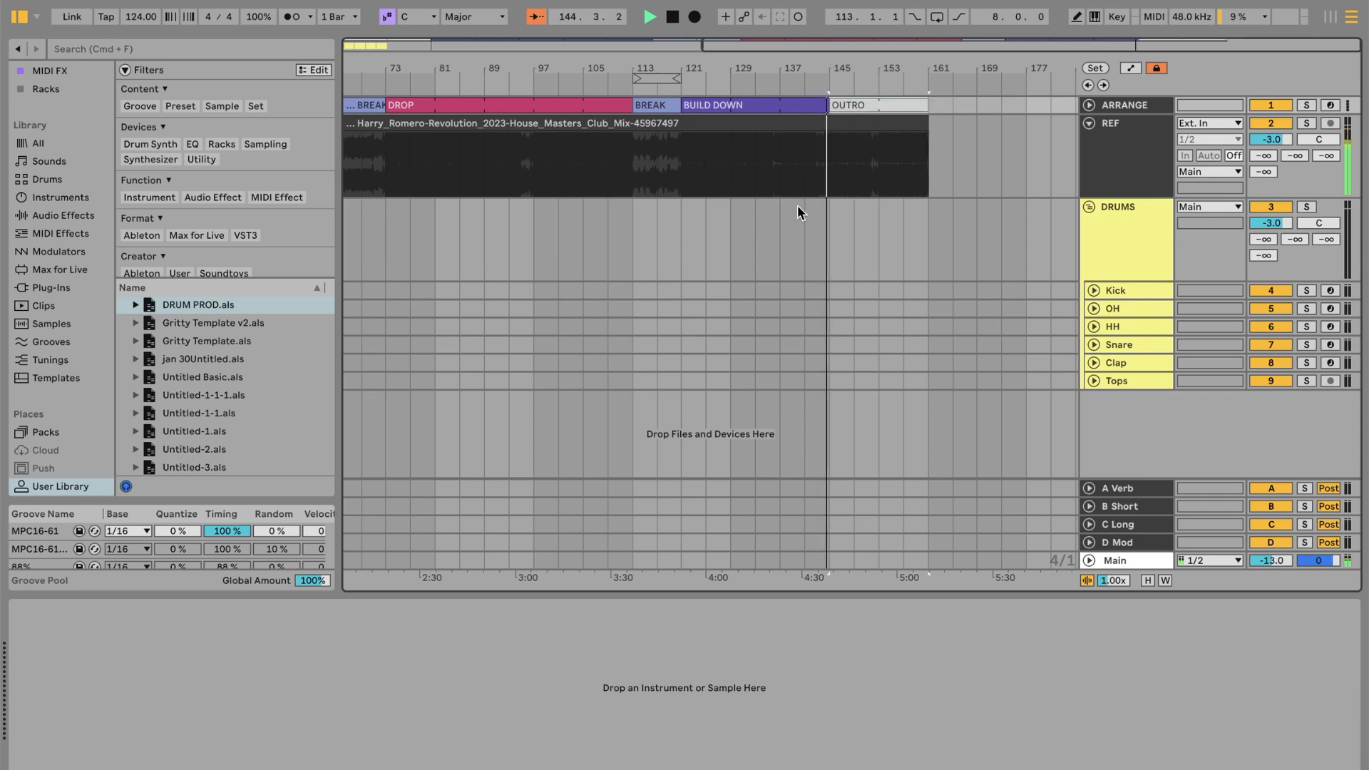
# Return playback to the start, stop it, and review the whole section map from INTRO to OUTRO
pyautogui.press('Home')
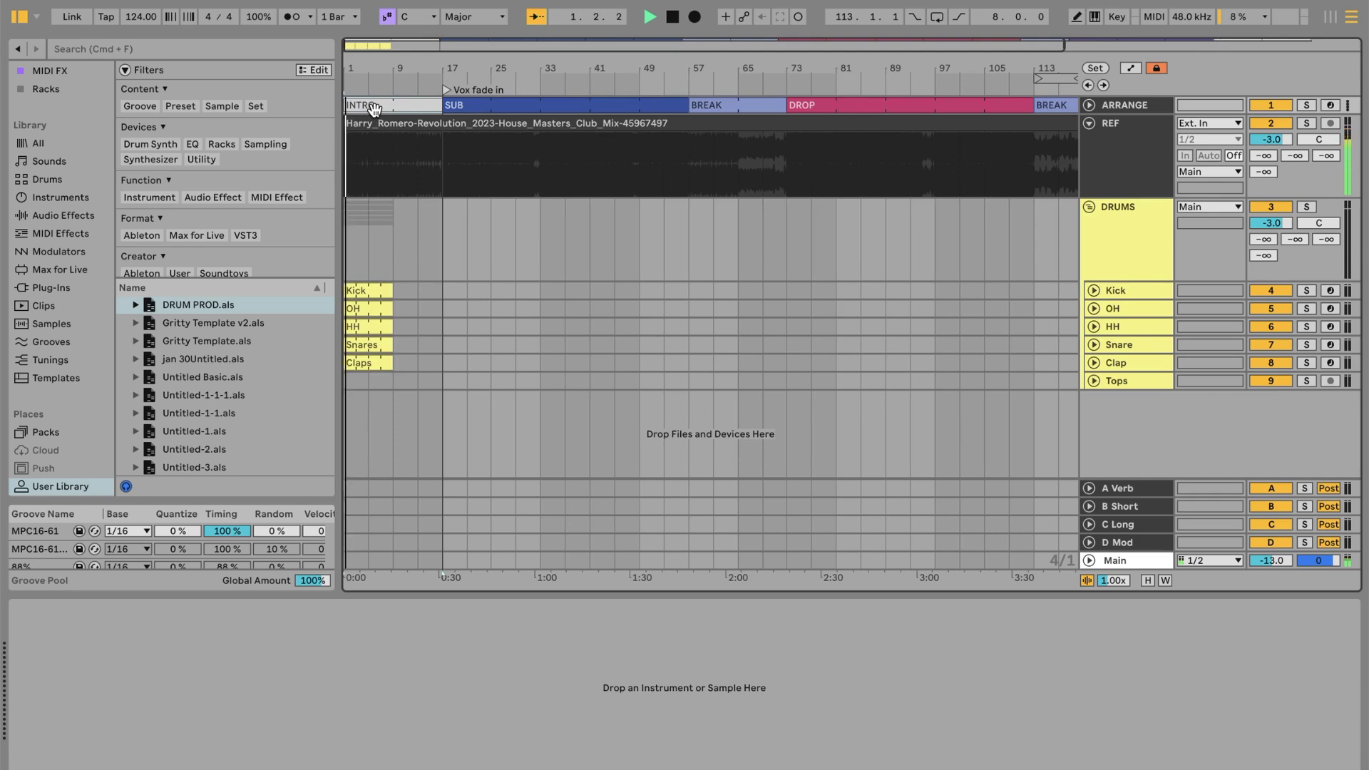
pyautogui.press('space')
pyautogui.hscroll(10, 374, 108)
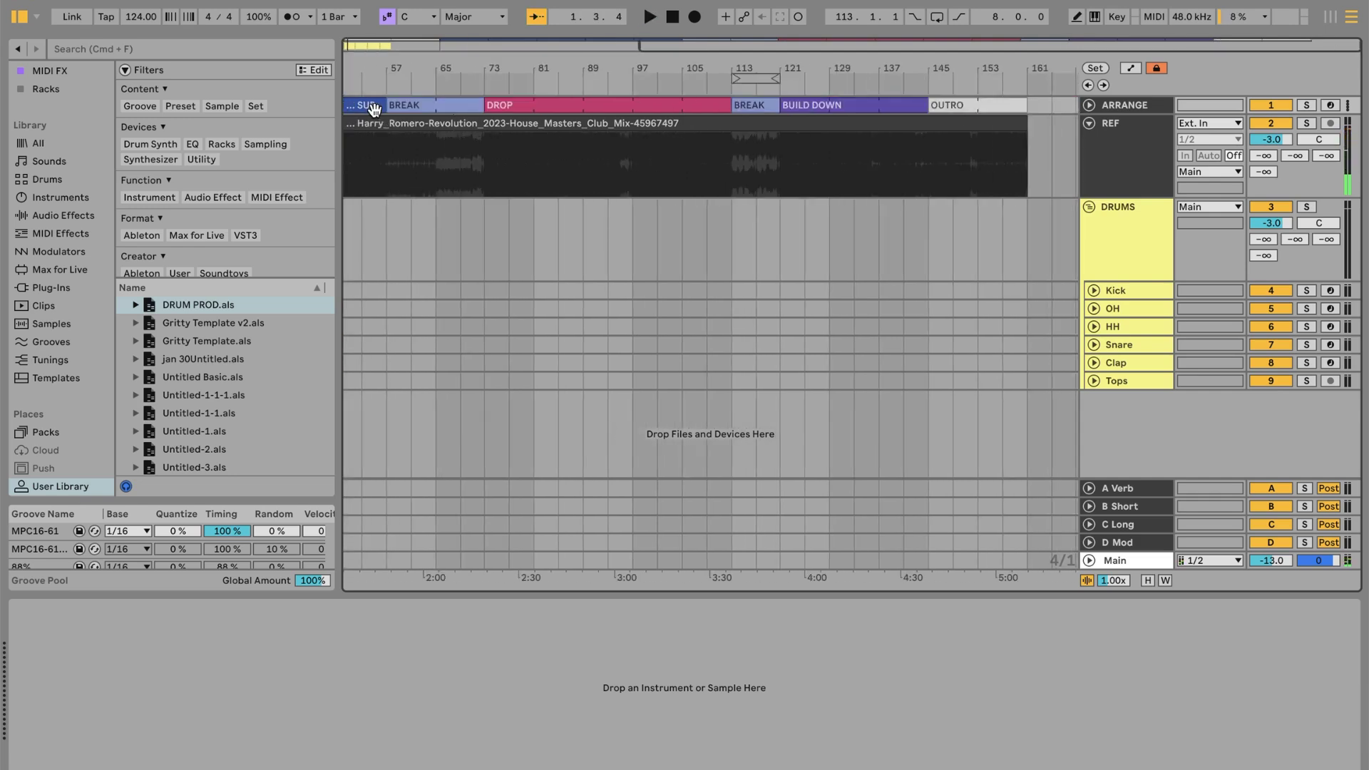
pyautogui.hscroll(-6, 374, 109)
pyautogui.moveTo(449, 74)
pyautogui.mouseDown()
pyautogui.moveTo(551, 50)
pyautogui.moveTo(538, 44)
pyautogui.moveTo(529, 65)
pyautogui.mouseUp()
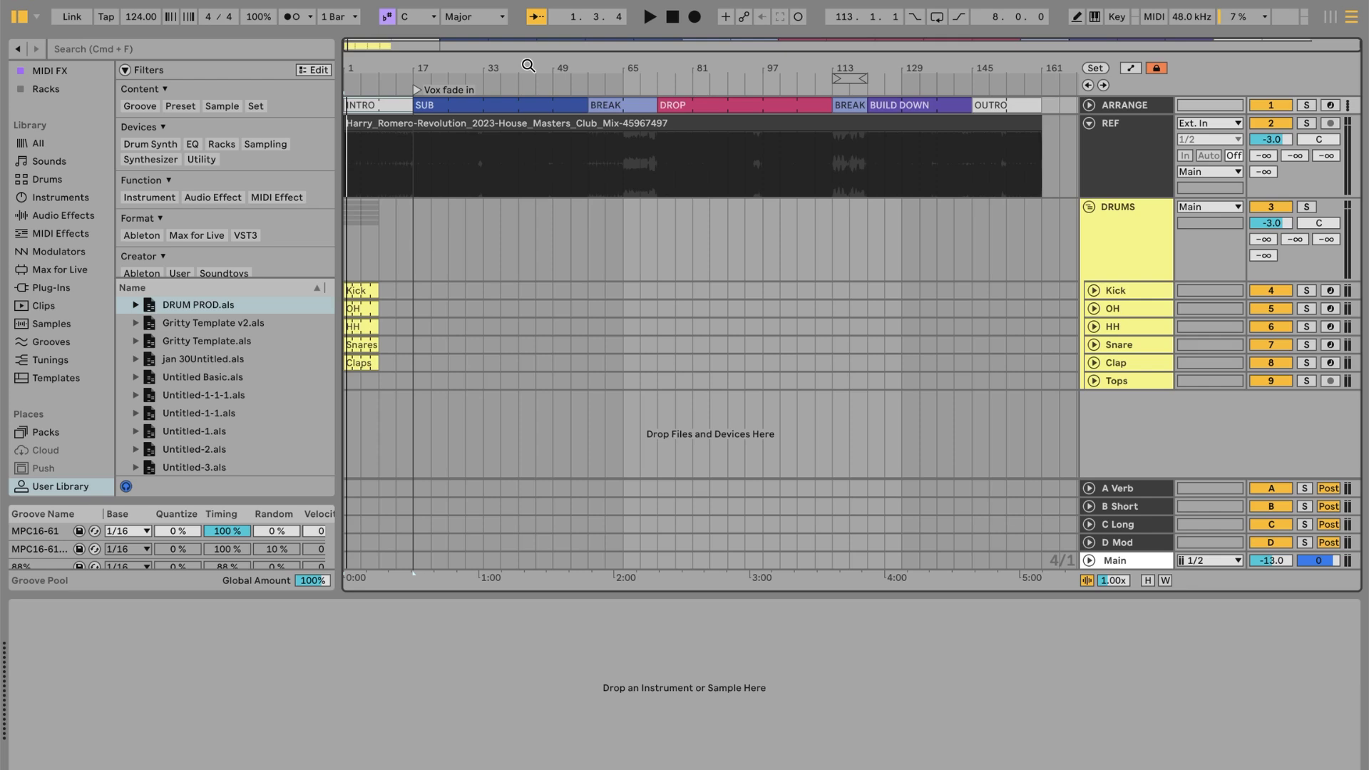
# Collapse the DRUMS group and select the SUB clip, followed by the DROP clip at bar 73
pyautogui.click(1089, 209)
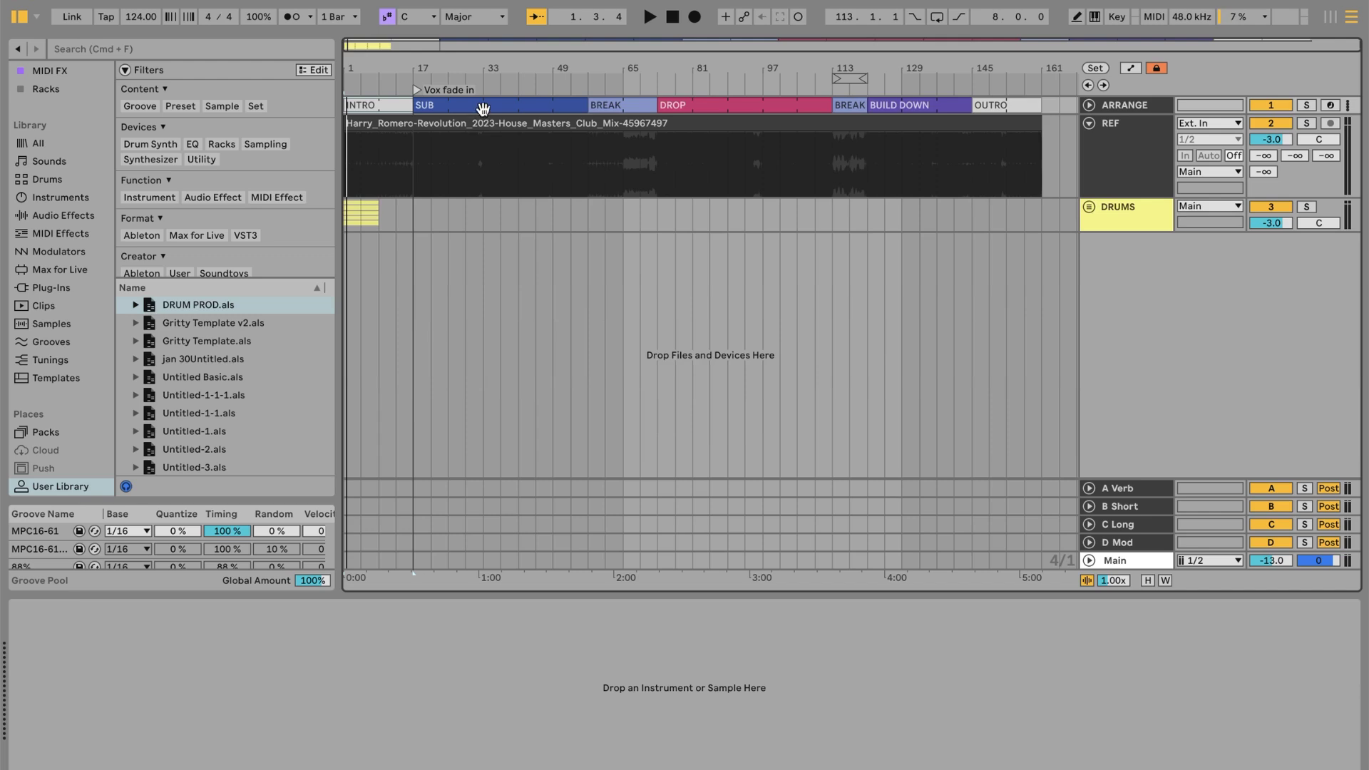
pyautogui.click(466, 104)
pyautogui.click(700, 104)
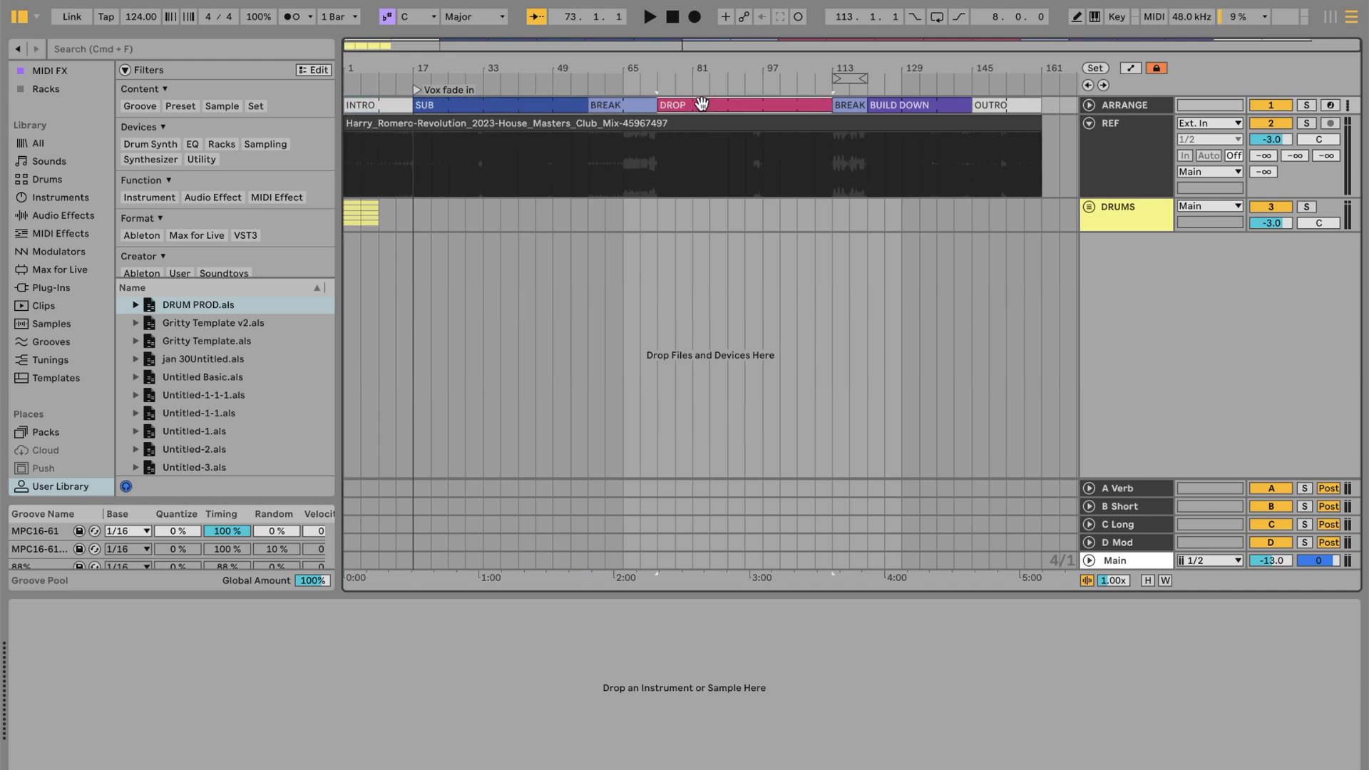
# Examine the second BREAK, BUILD DOWN and OUTRO clips, followed by INTRO and SUB, on the ARRANGE track
pyautogui.click(845, 104)
pyautogui.click(898, 105)
pyautogui.click(983, 105)
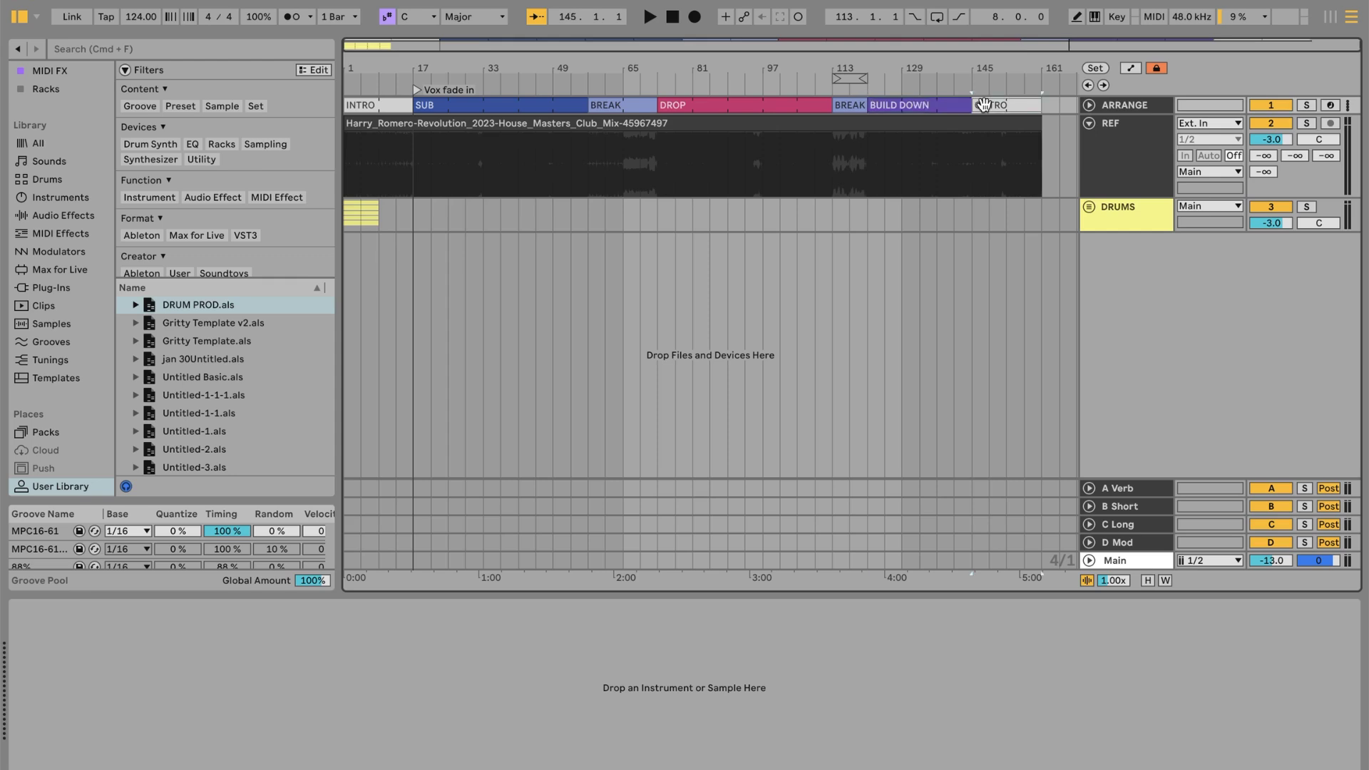
pyautogui.click(377, 106)
pyautogui.click(474, 104)
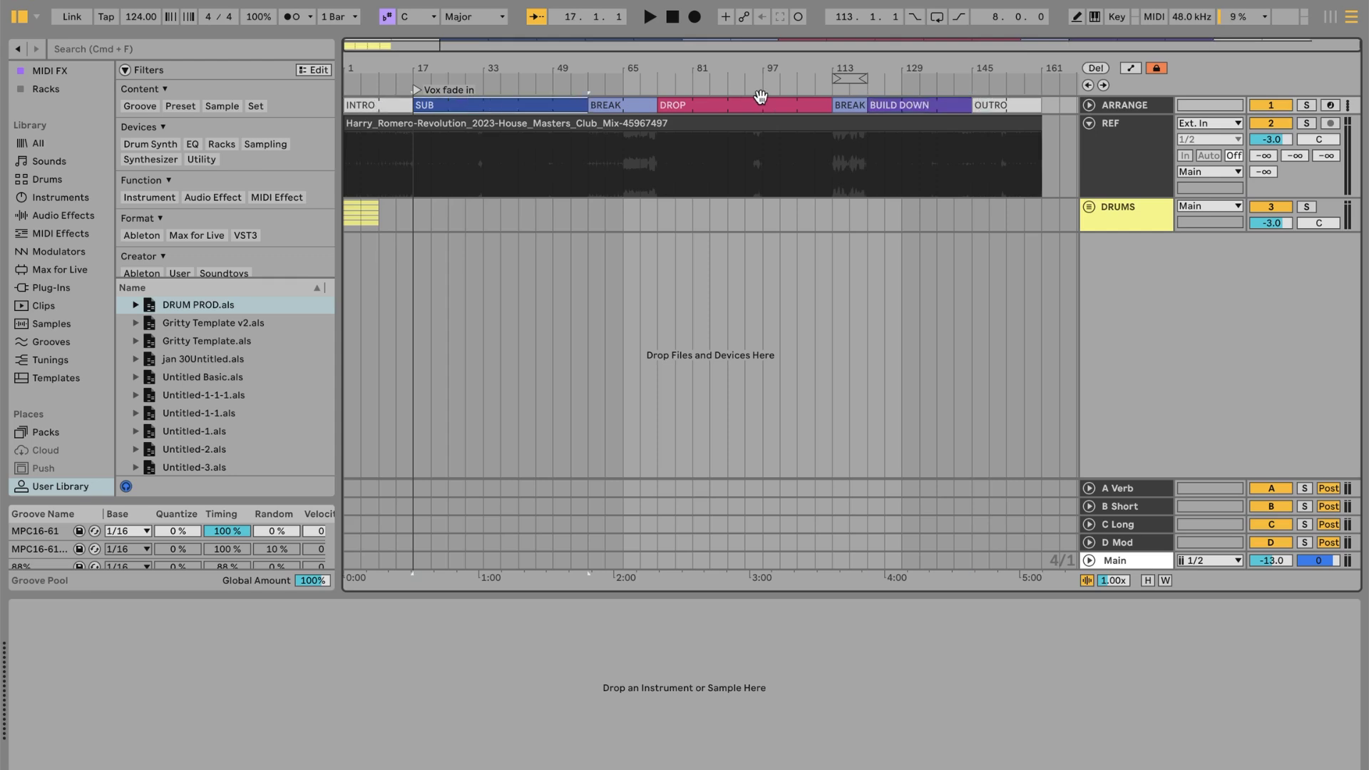
# Try adding an extra section by duplicating the OUTRO clip to bar 161 and recolouring the copy orange
pyautogui.click(981, 105)
pyautogui.press('super+d')
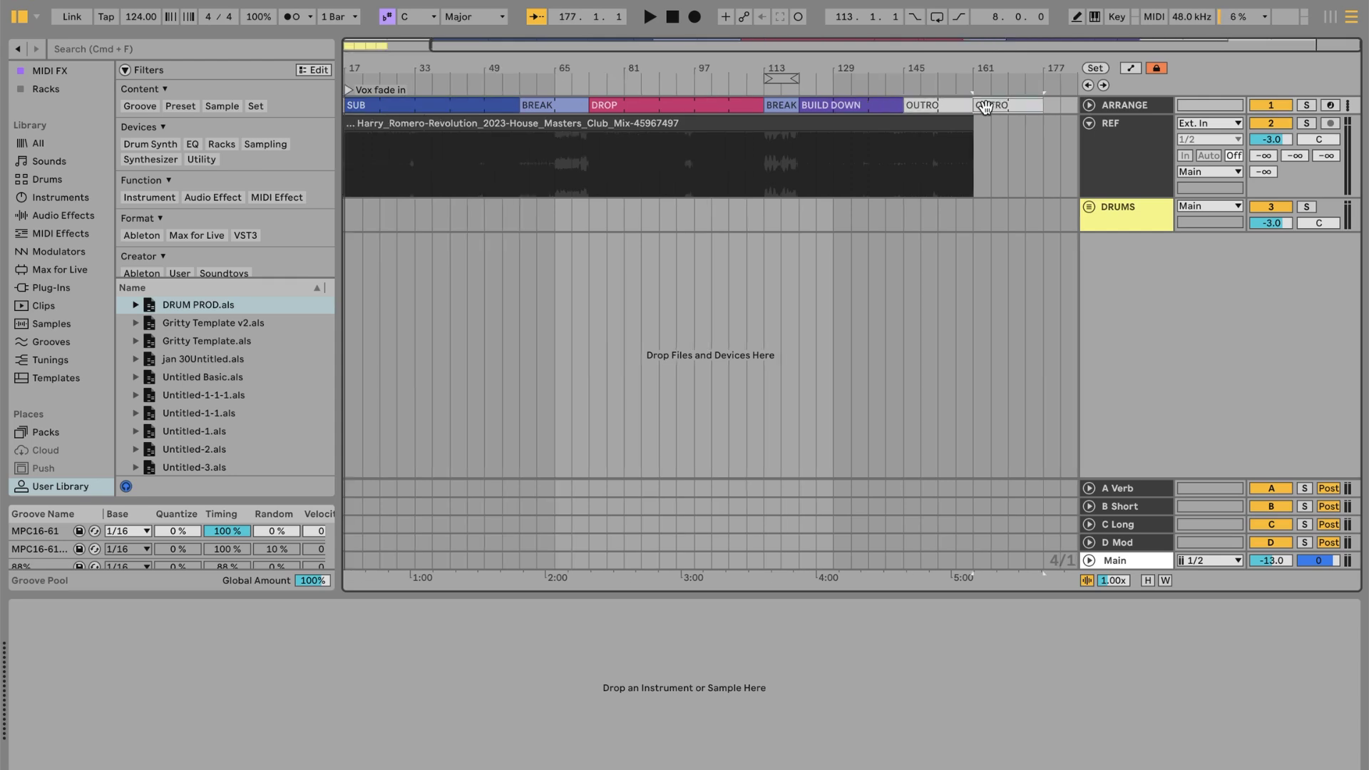
pyautogui.rightClick(995, 107)
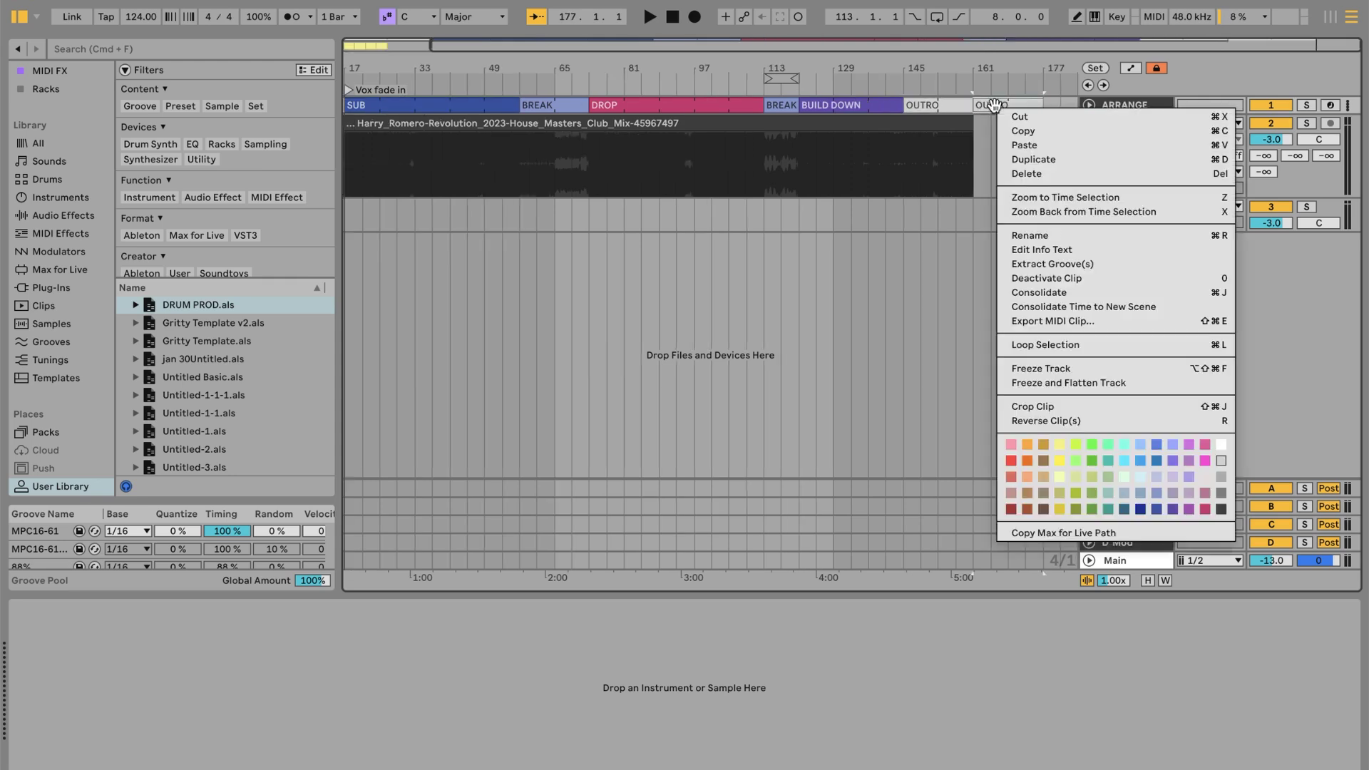
pyautogui.click(1027, 460)
pyautogui.press('super+r')
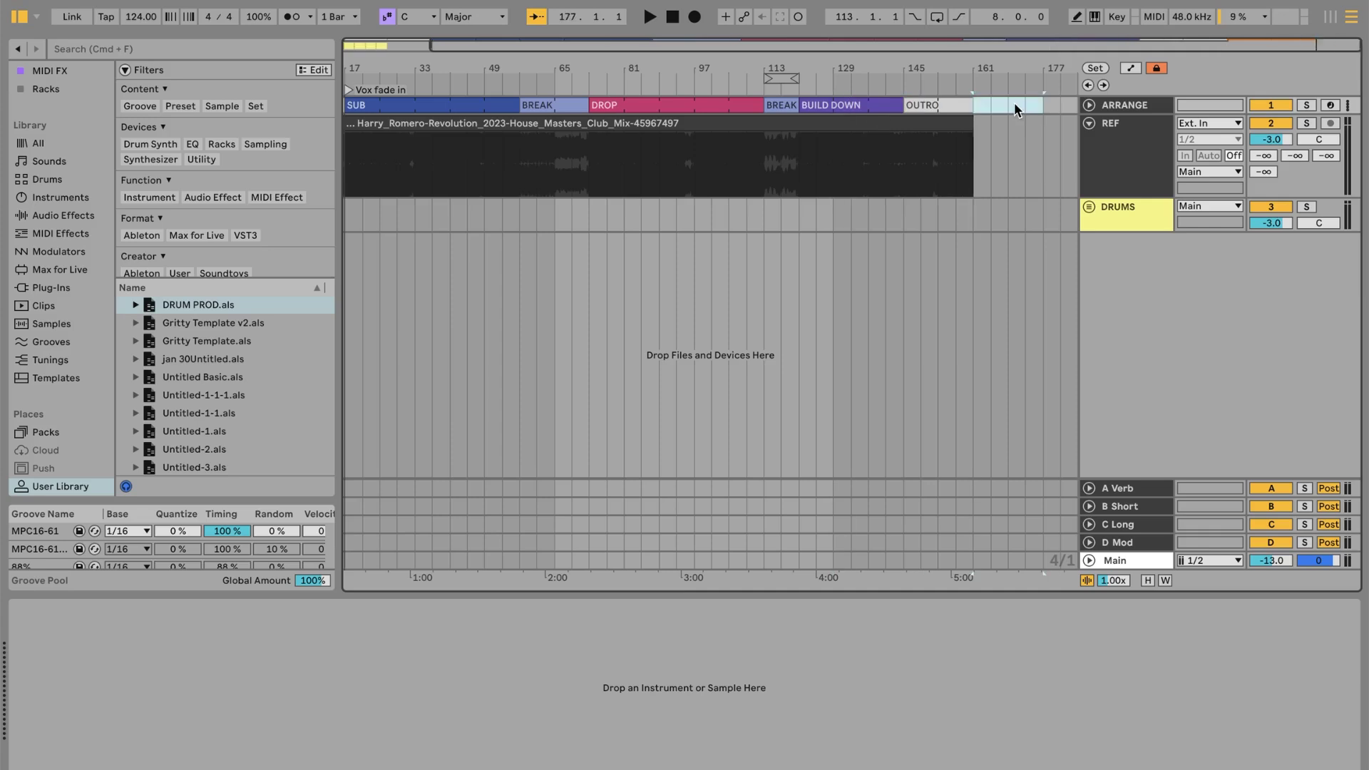
pyautogui.hscroll(-3, 1014, 101)
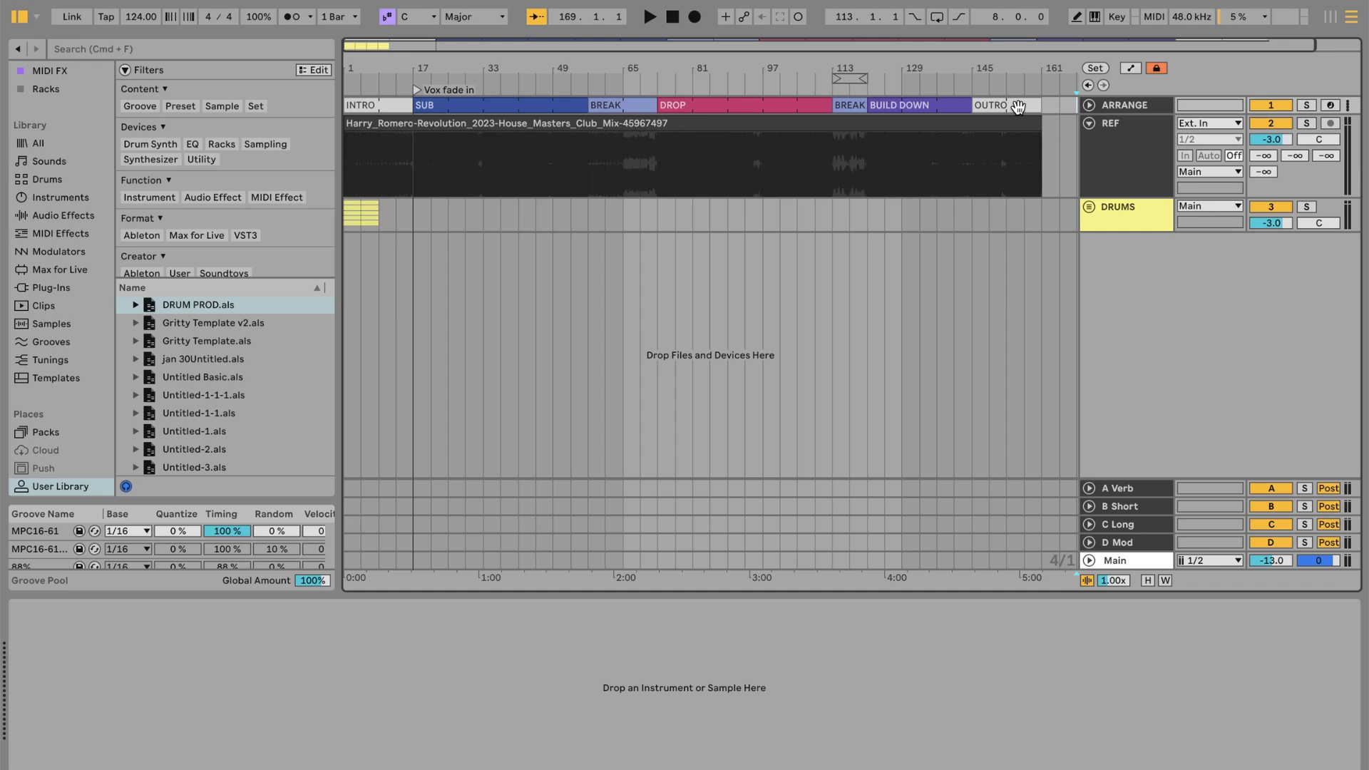
# Review the order of the section clips from INTRO through SUB, BREAK, DROP and BUILD DOWN to OUTRO
pyautogui.click(889, 98)
pyautogui.click(538, 103)
pyautogui.click(895, 107)
pyautogui.click(494, 100)
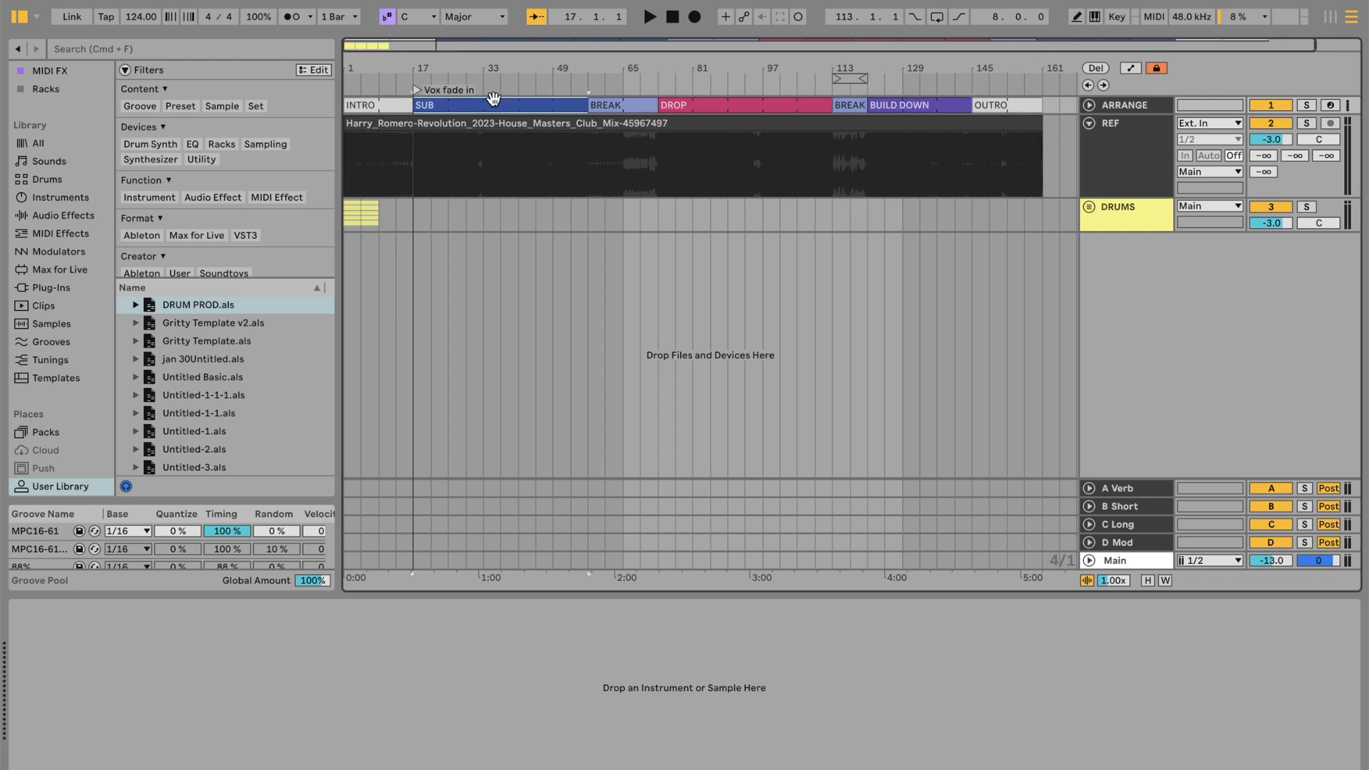
pyautogui.click(371, 106)
pyautogui.click(447, 105)
pyautogui.click(619, 104)
pyautogui.click(701, 103)
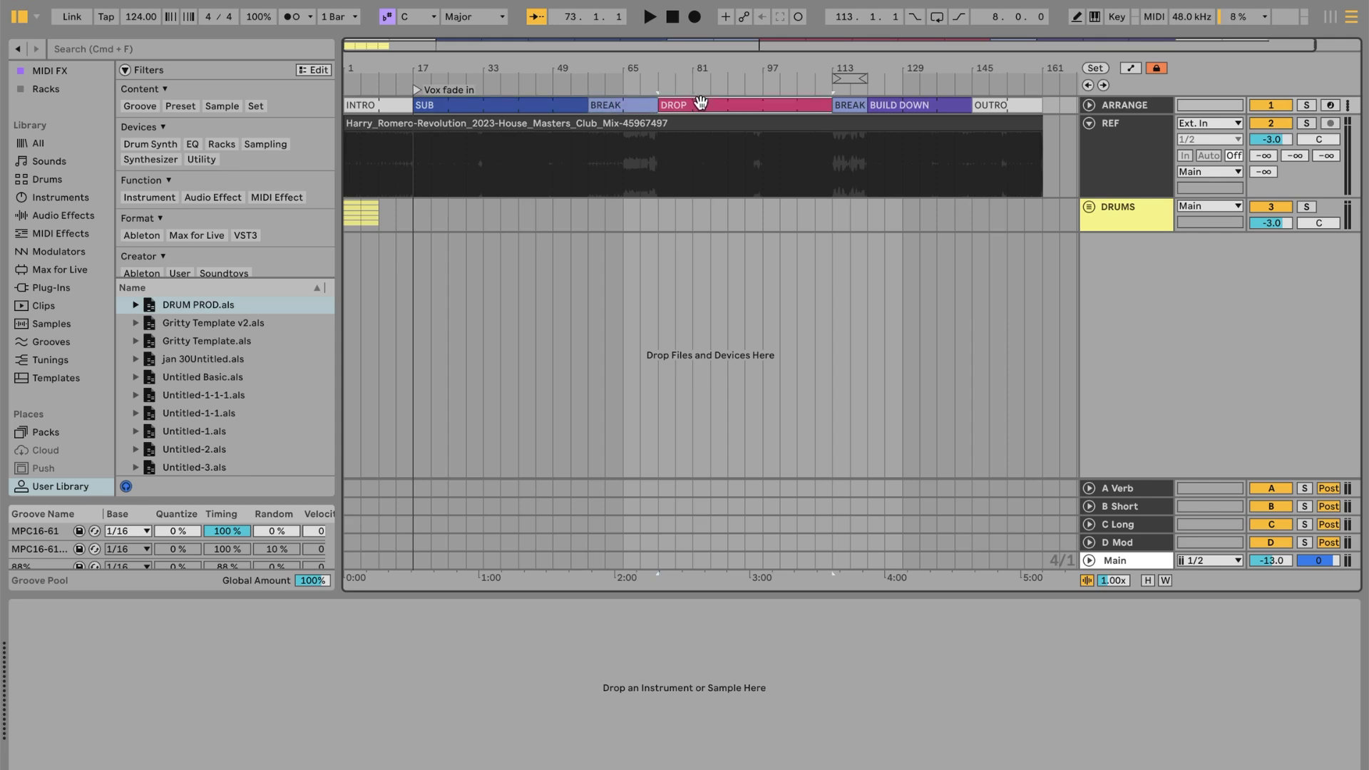
pyautogui.click(933, 98)
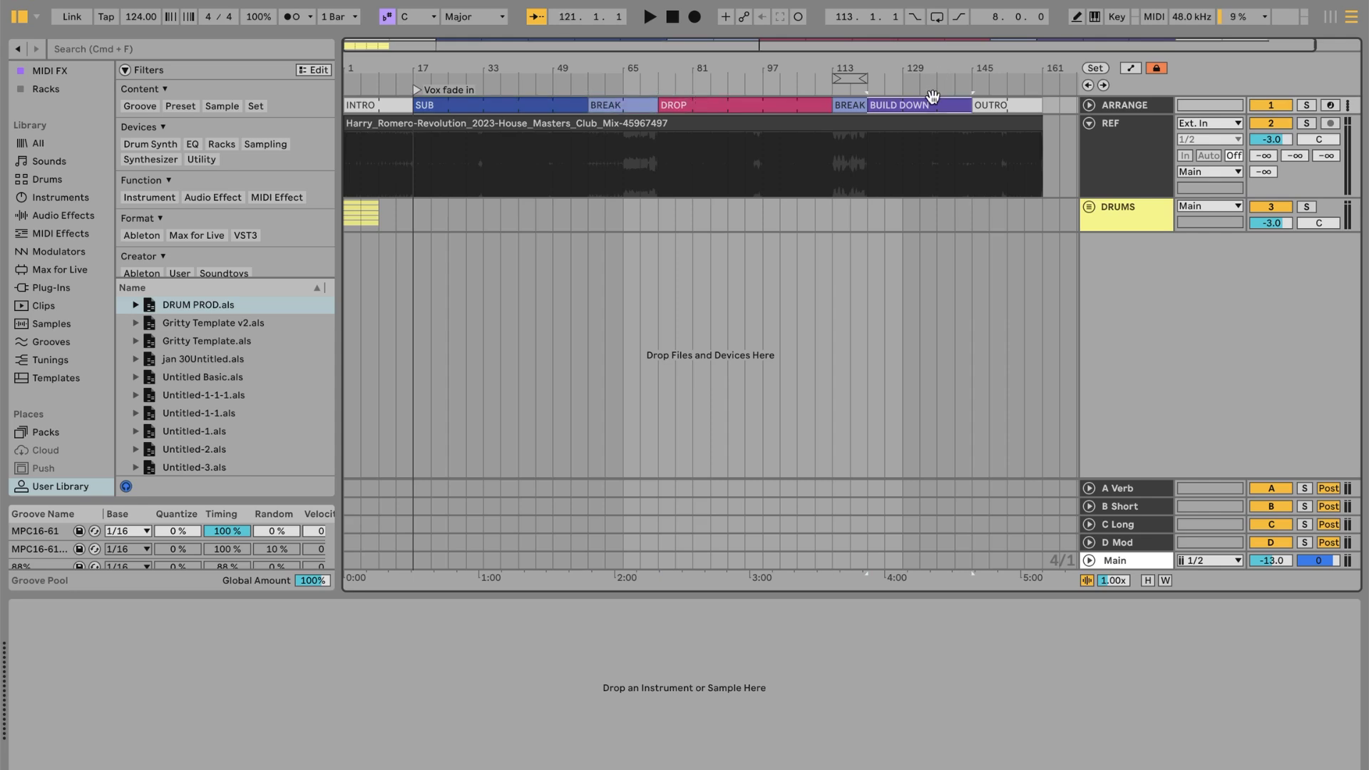
pyautogui.click(1007, 99)
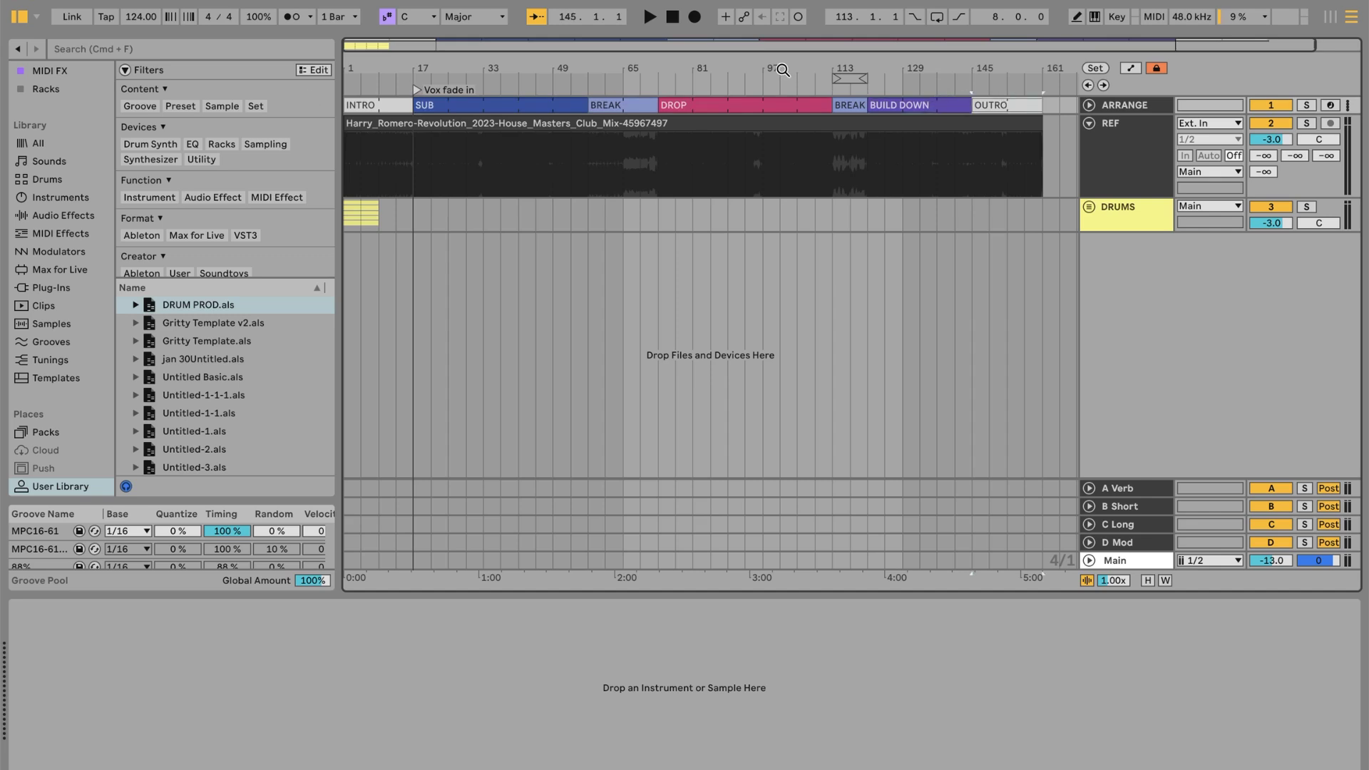
pyautogui.click(373, 105)
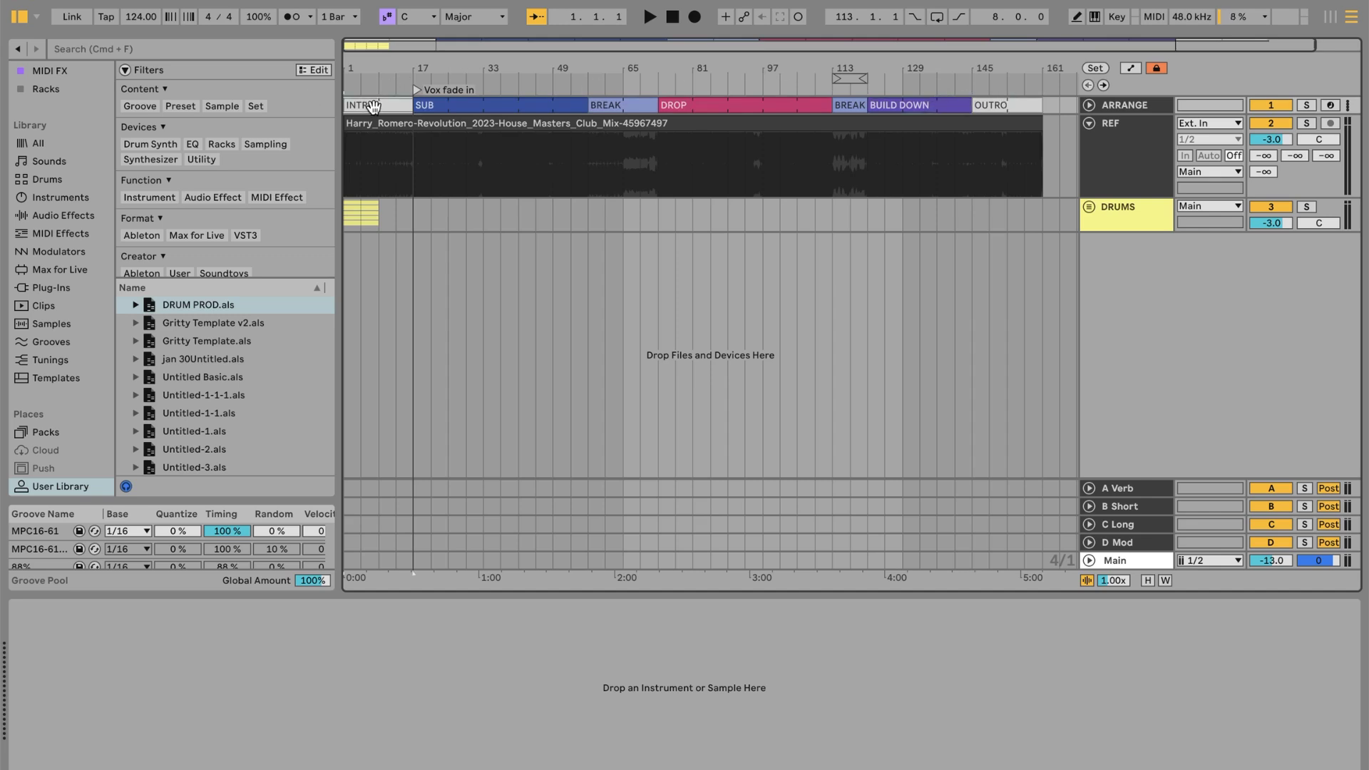
pyautogui.click(999, 106)
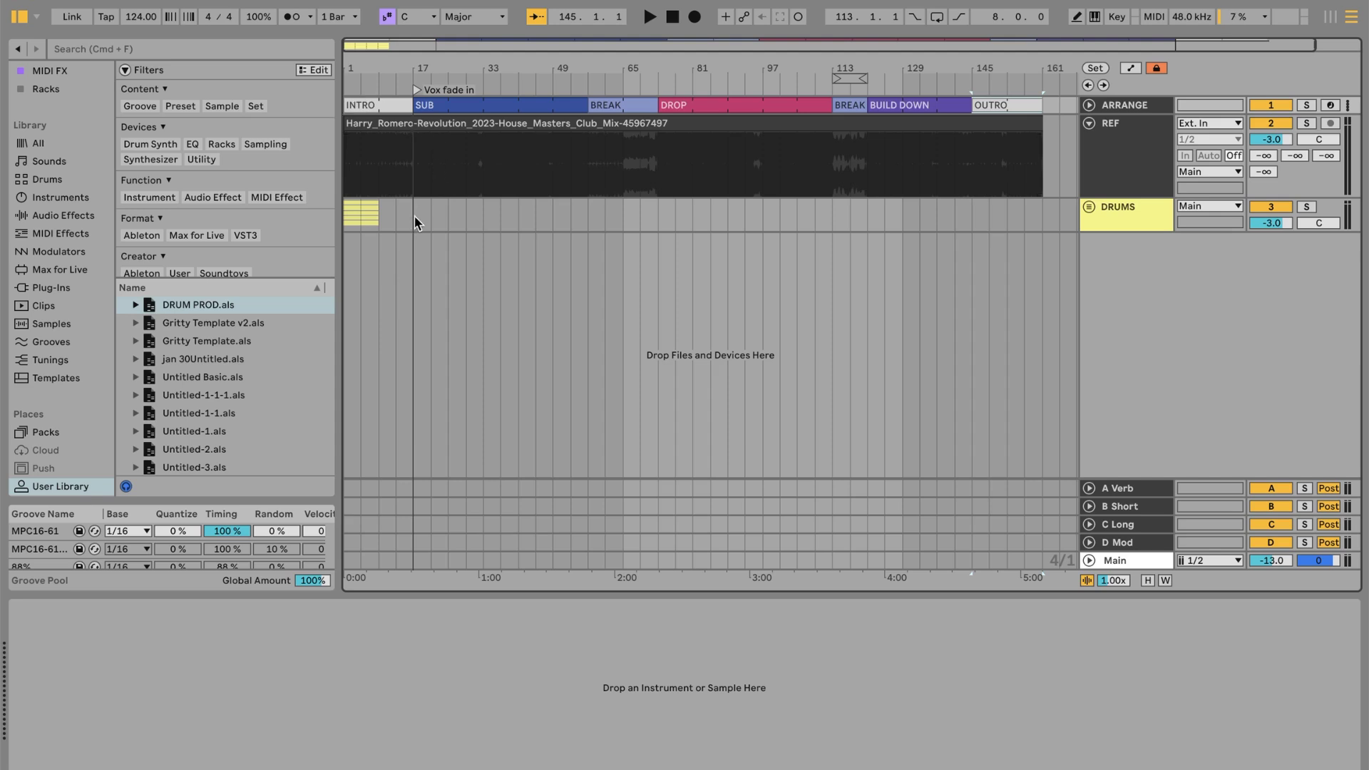
# Unfold the ARRANGE track to inspect the INTRO, SUB, BREAK and DROP clips, and fold it back up
pyautogui.click(1089, 106)
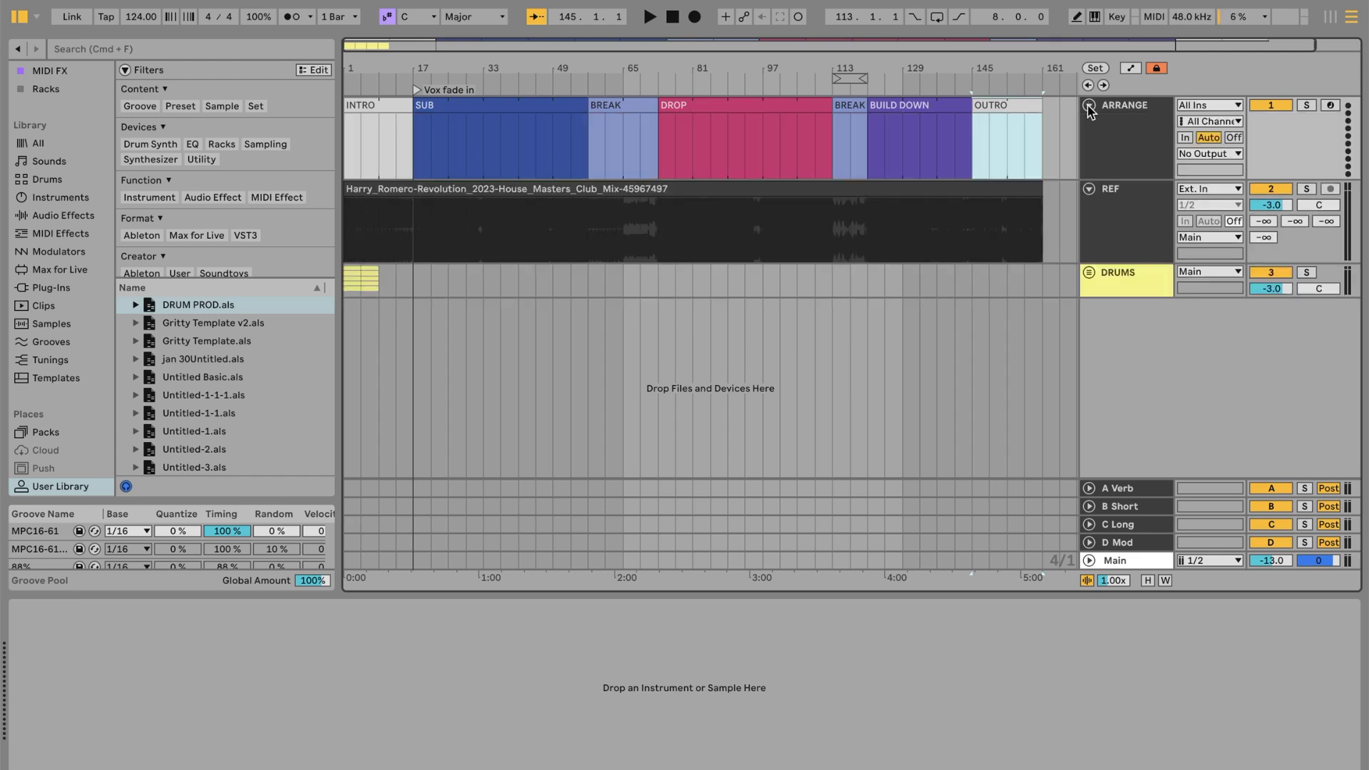
pyautogui.click(378, 109)
pyautogui.click(496, 107)
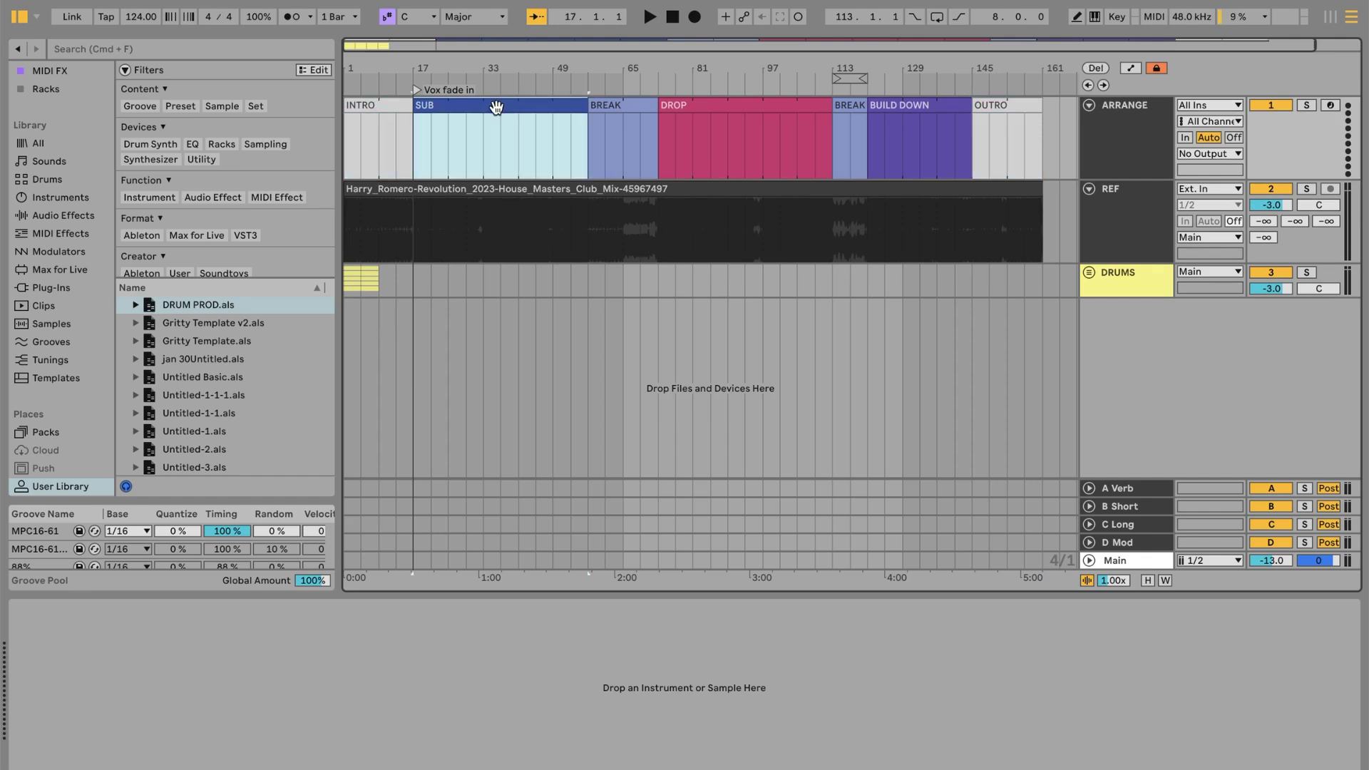
pyautogui.click(599, 106)
pyautogui.click(696, 106)
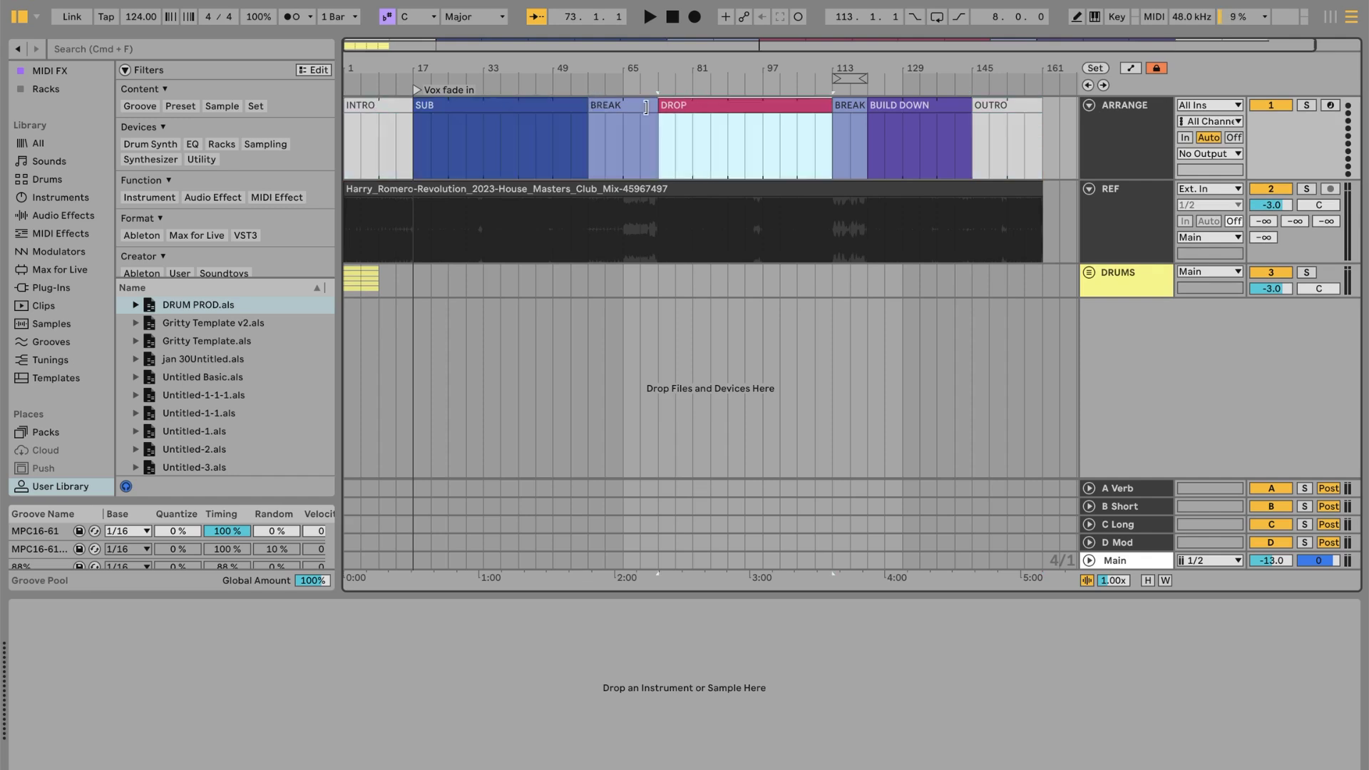
pyautogui.click(1089, 106)
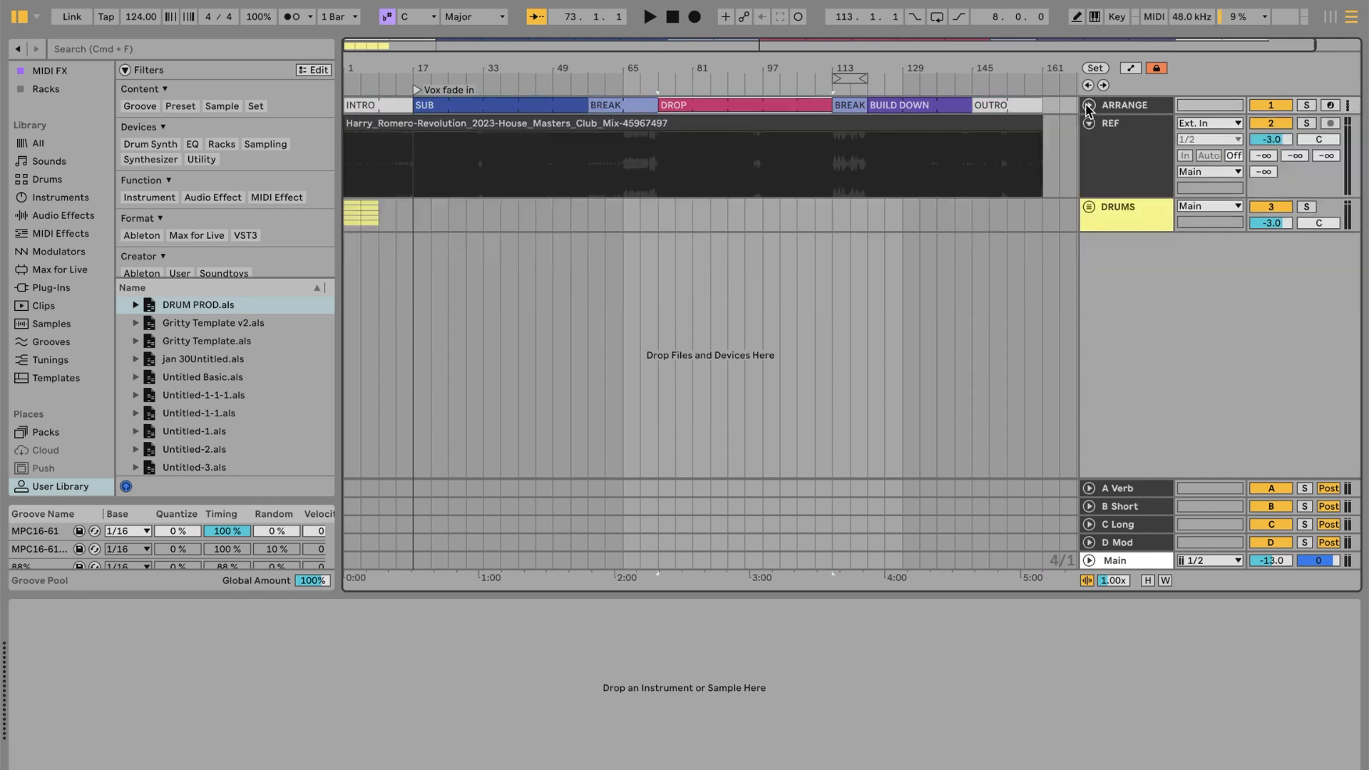
# Insert a MIDI track named DRUMS below the DRUMS group and audition the reference from bar 1
pyautogui.rightClick(1106, 298)
pyautogui.click(1134, 324)
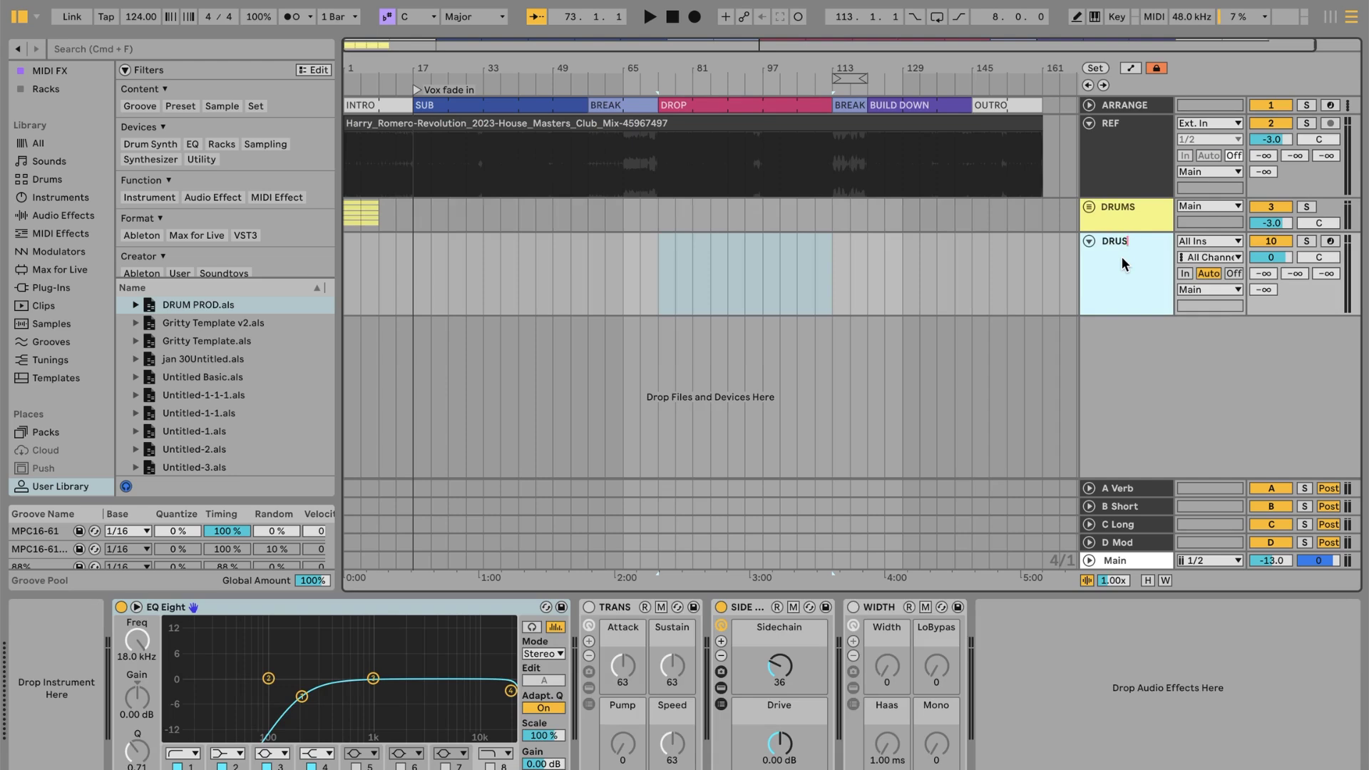
pyautogui.click(345, 257)
pyautogui.press('space')
pyautogui.click(378, 254)
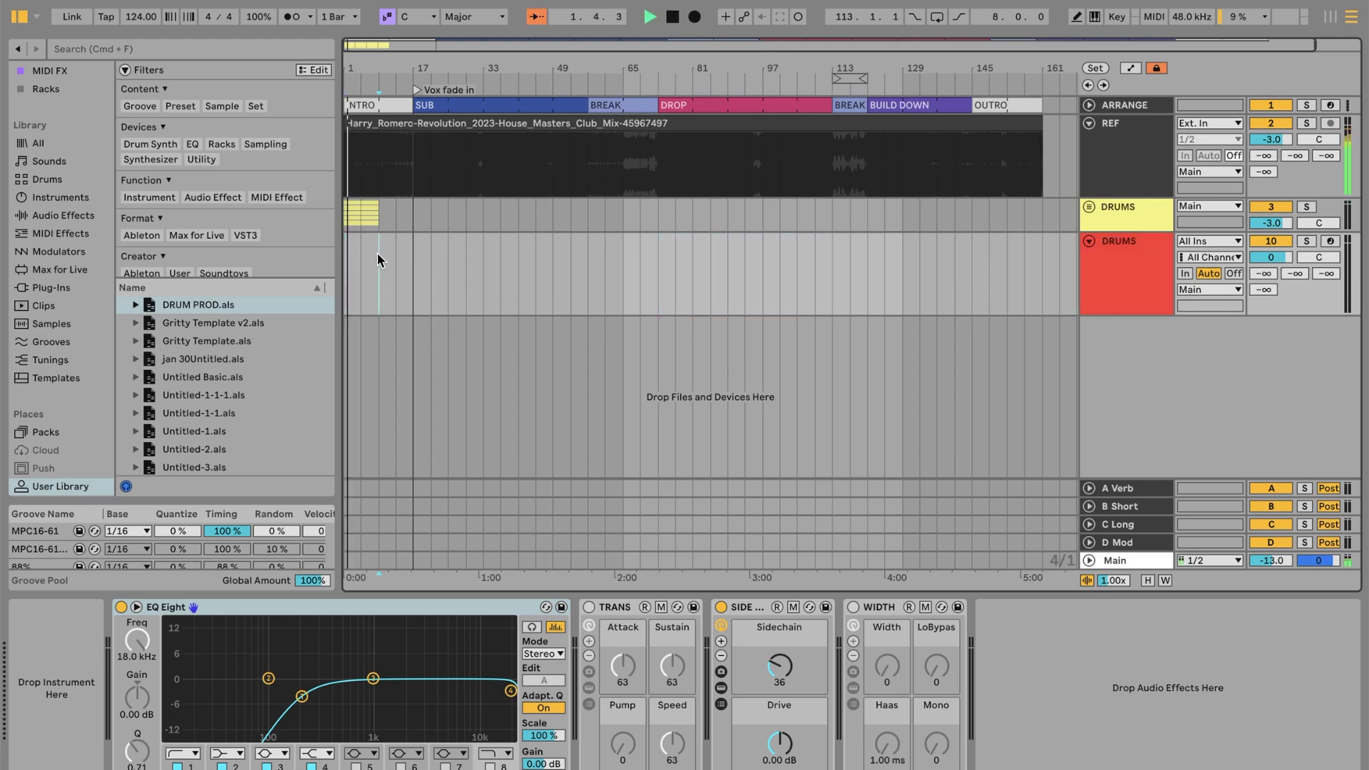
pyautogui.press('space')
# Insert an empty MIDI clip over bars 1 to 17 on the new DRUMS track and duplicate it up to bar 161
pyautogui.moveTo(348, 251); pyautogui.dragTo(408, 250)
pyautogui.rightClick(397, 255)
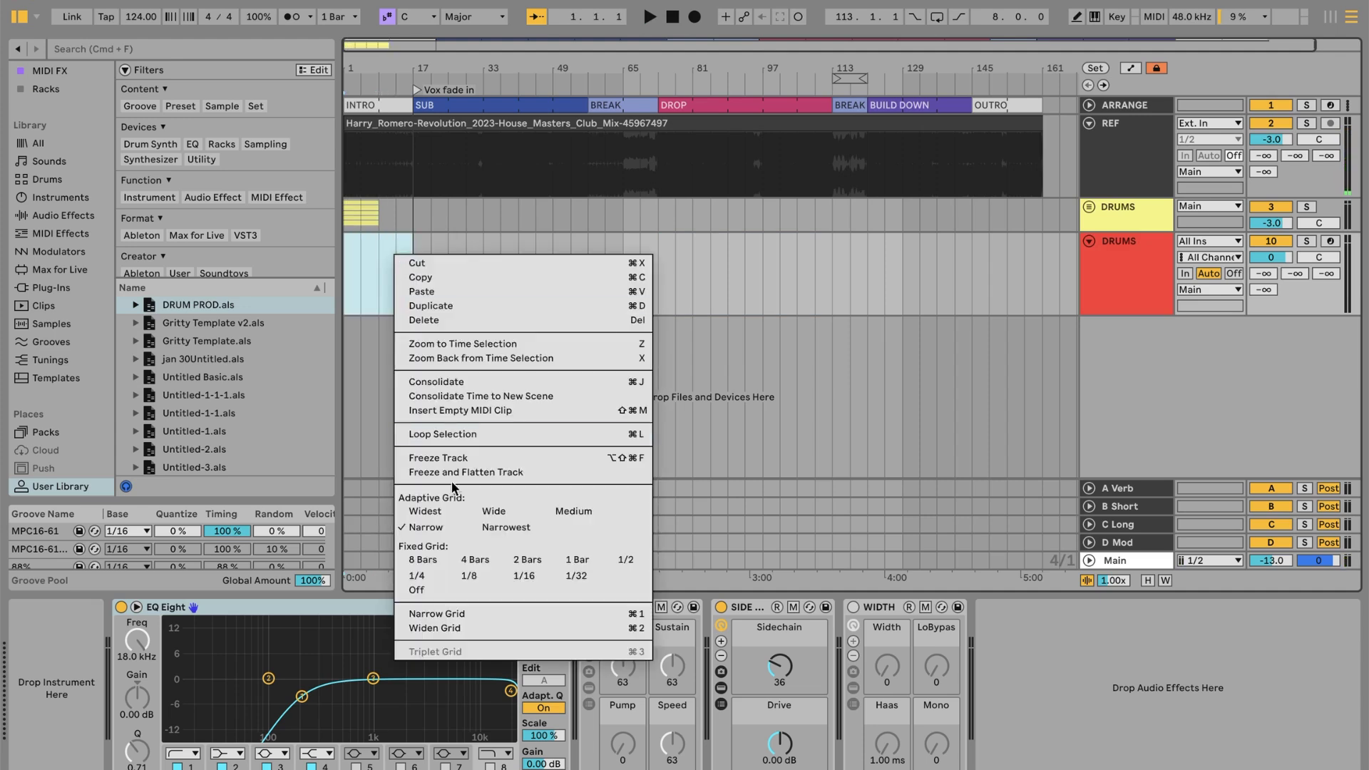
pyautogui.click(438, 410)
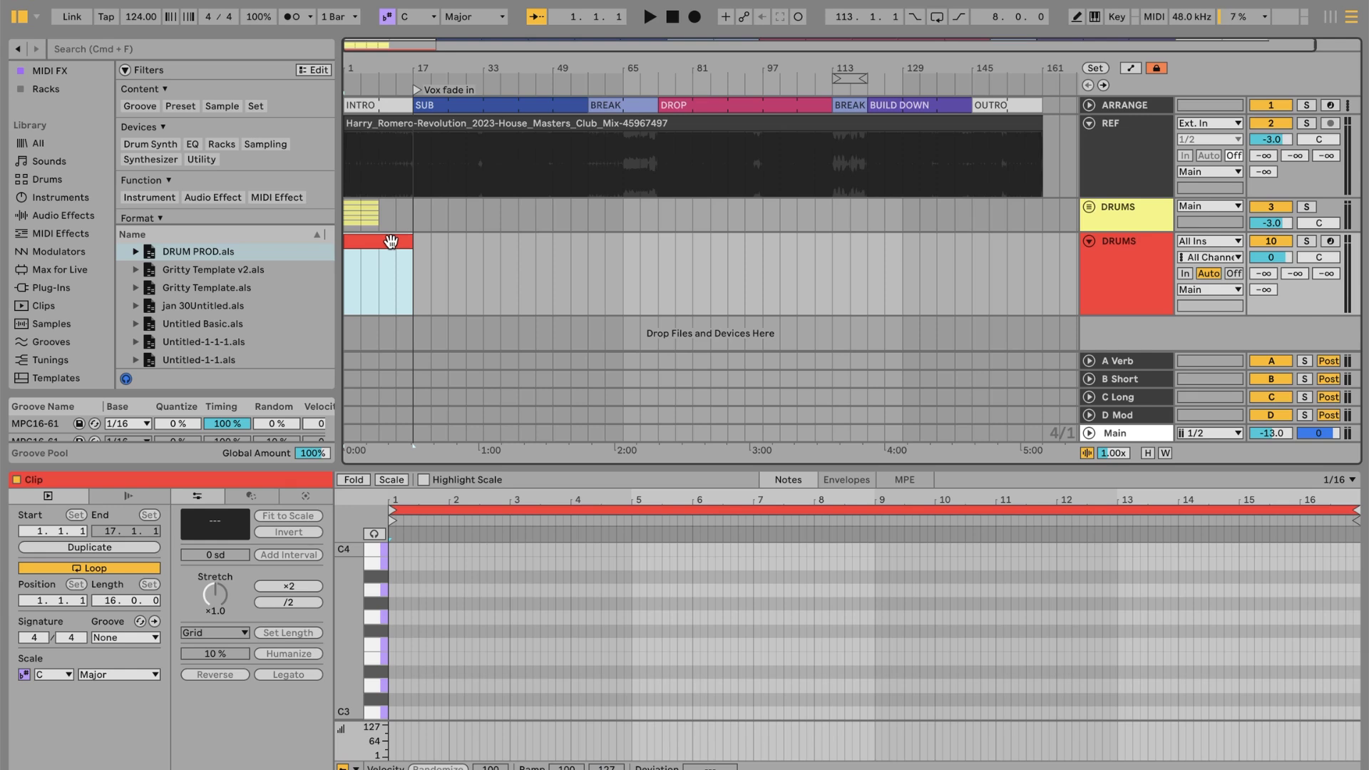
pyautogui.press('super+d')
pyautogui.press('super+d')
pyautogui.press('super+d')
pyautogui.press('super+d')
pyautogui.press('super+d')
pyautogui.press('super+d')
pyautogui.press('super+d')
pyautogui.press('super+d')
pyautogui.press('super+d')
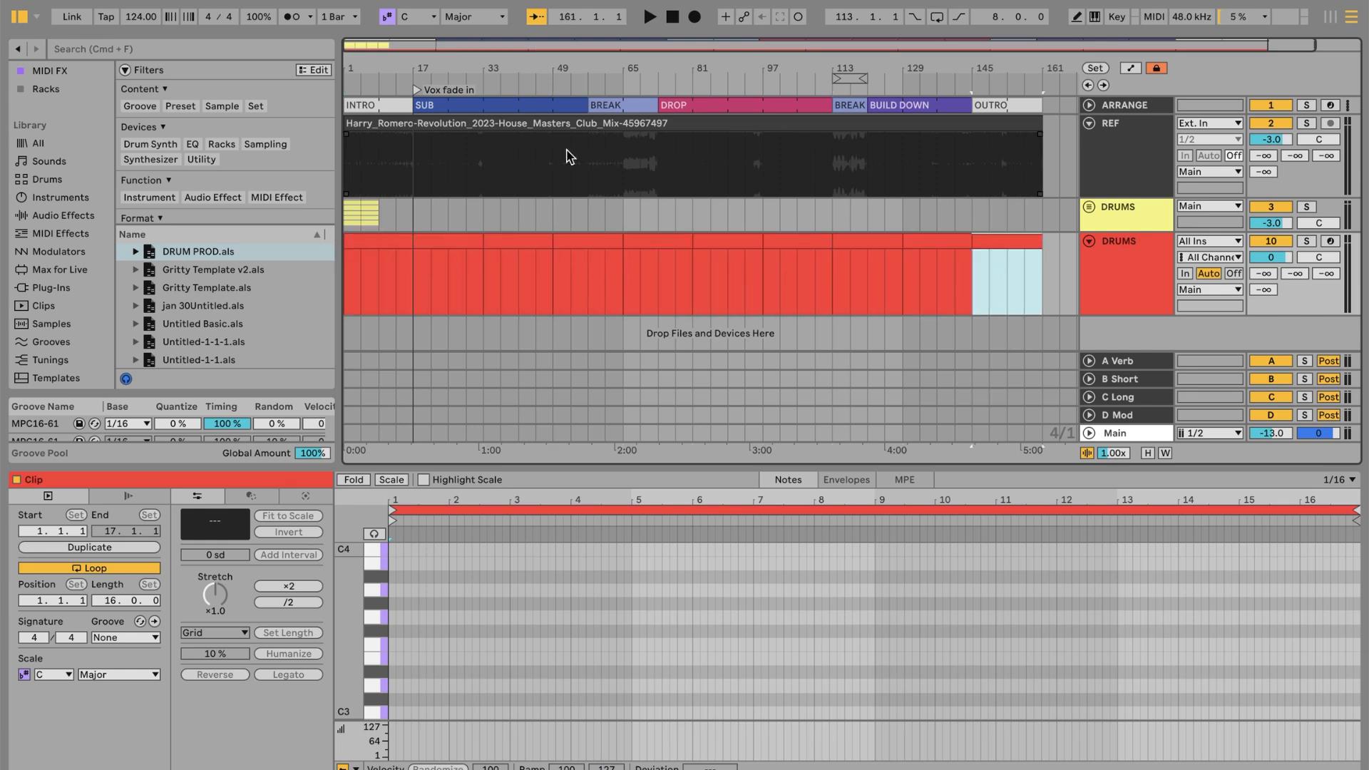
# Insert a new MIDI track below the MIDI DRUMS track and name it BASS
pyautogui.click(350, 162)
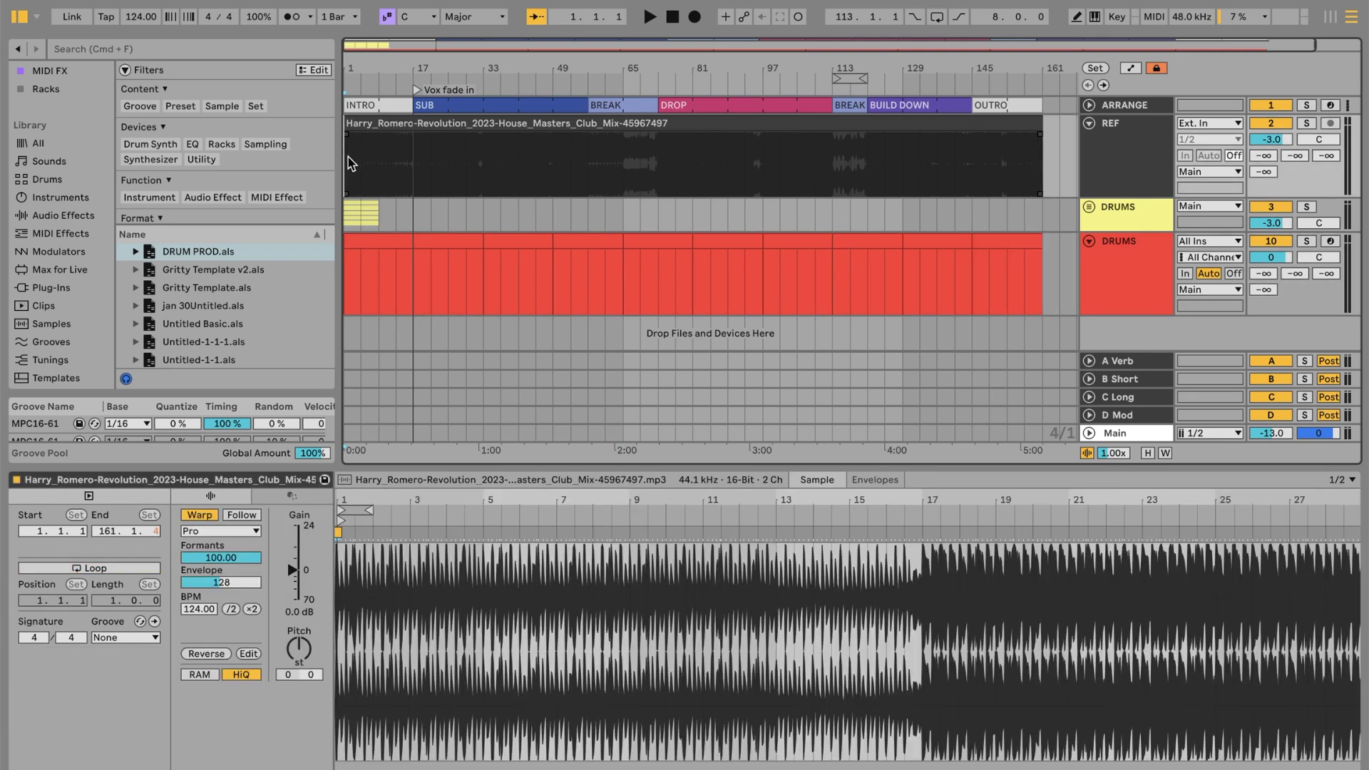
pyautogui.click(1136, 325)
pyautogui.rightClick(1131, 295)
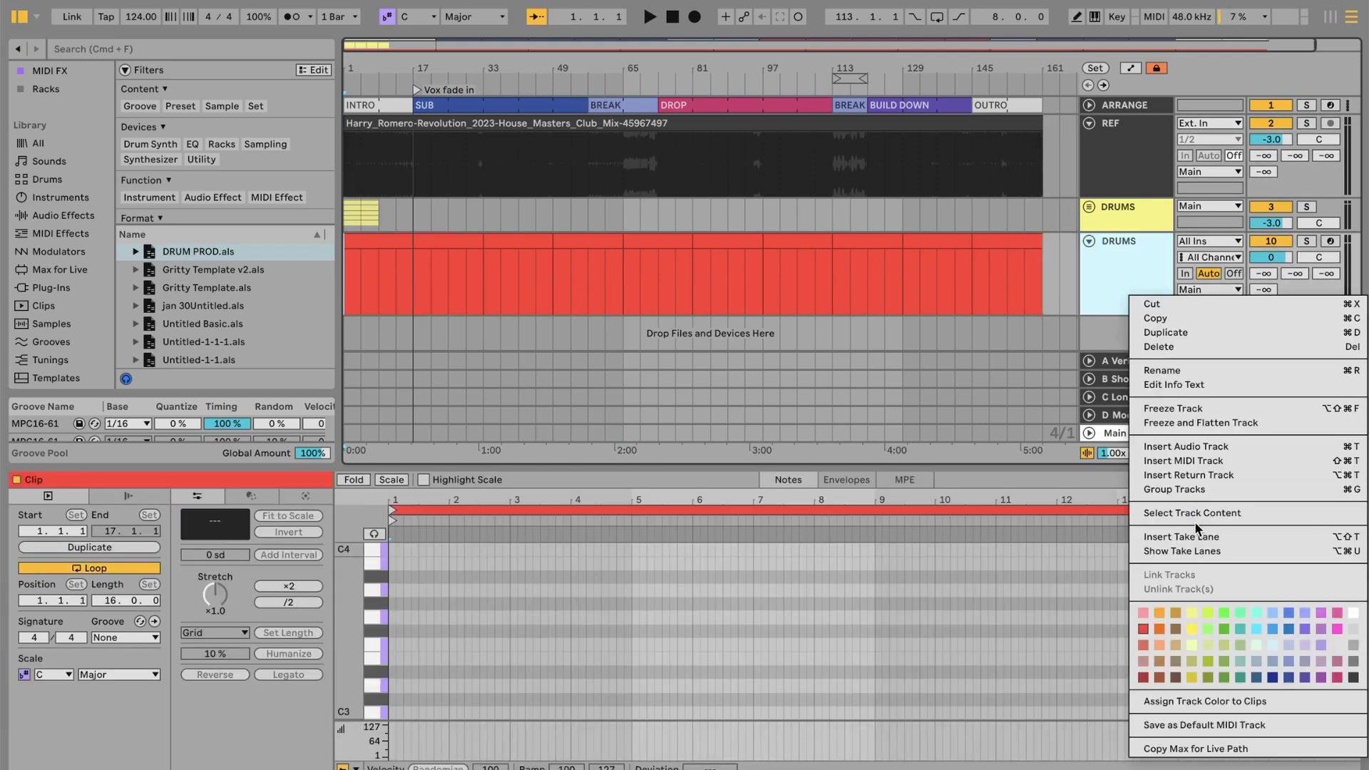
pyautogui.click(1185, 461)
pyautogui.press('super+r')
pyautogui.write('BASS')
pyautogui.press('Return')
# Listen for bass changes in the reference by playing it from bar 9 and from bar 17
pyautogui.press('space')
pyautogui.click(379, 295)
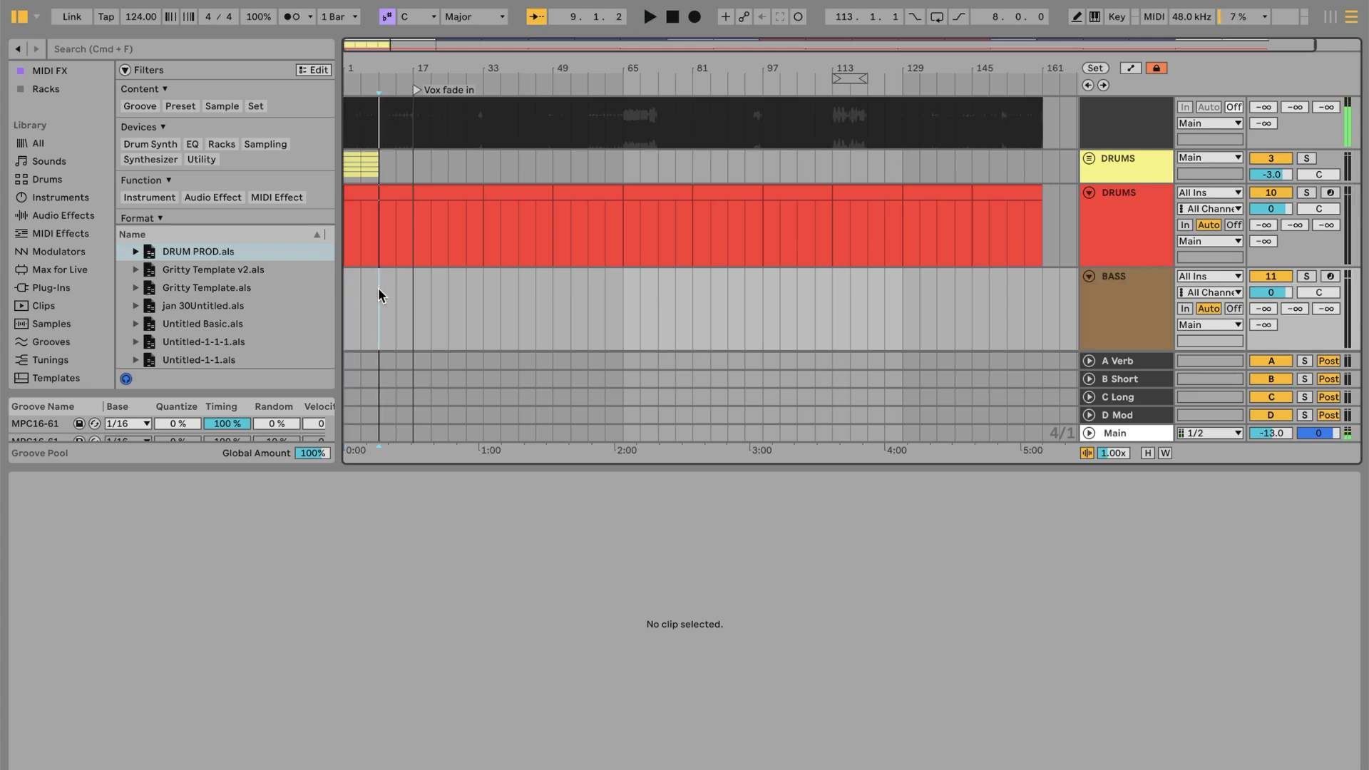
pyautogui.click(413, 295)
pyautogui.press('space')
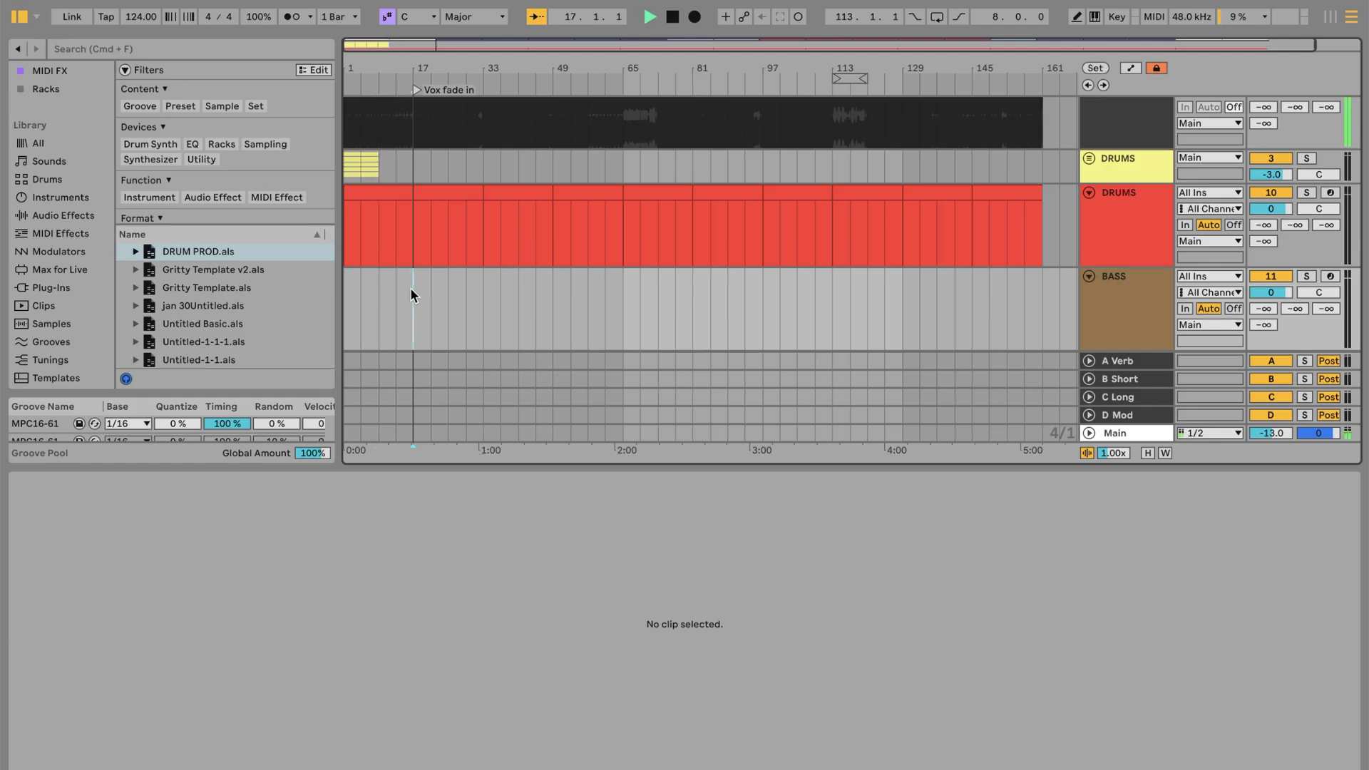
pyautogui.press('space')
# Insert an empty MIDI clip over bars 1 to 17 on the BASS track and name it Mid Bass
pyautogui.moveTo(343, 285); pyautogui.dragTo(406, 278)
pyautogui.rightClick(407, 278)
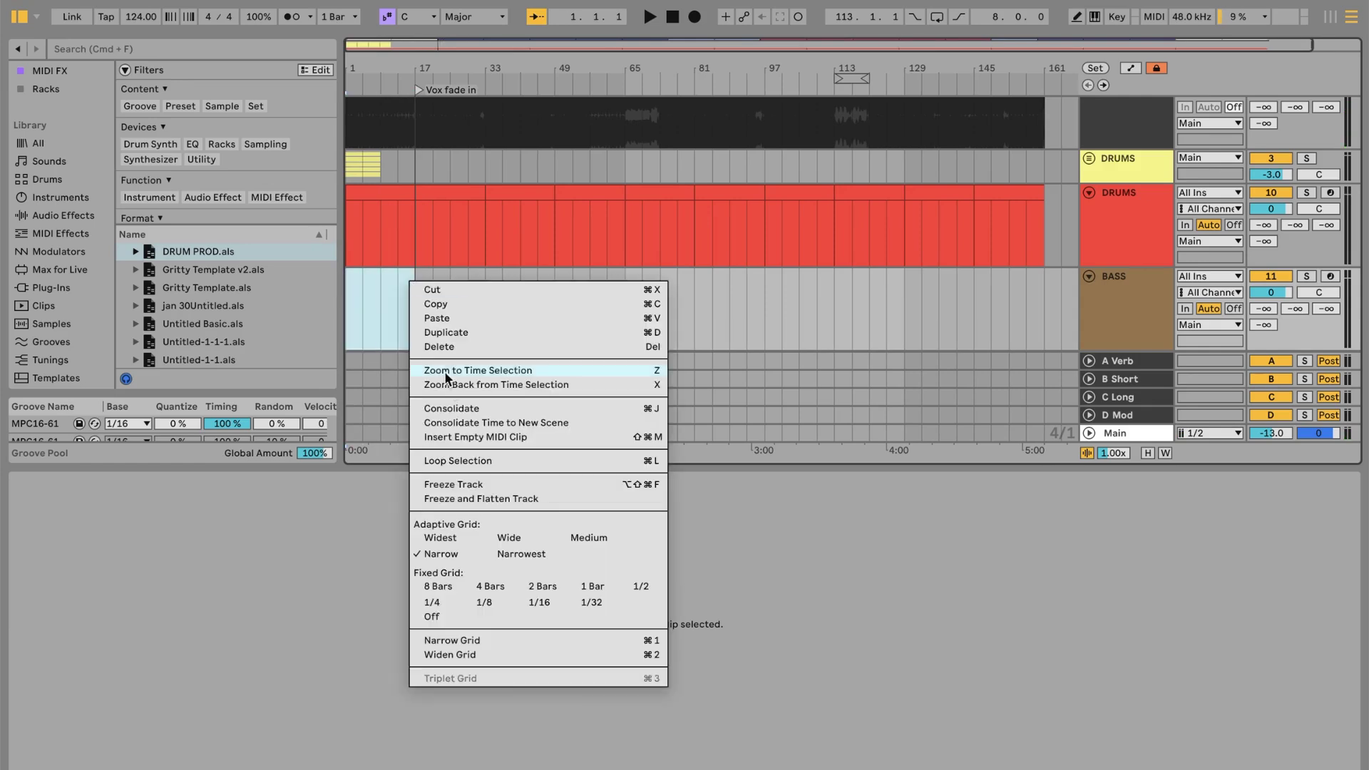
pyautogui.click(460, 438)
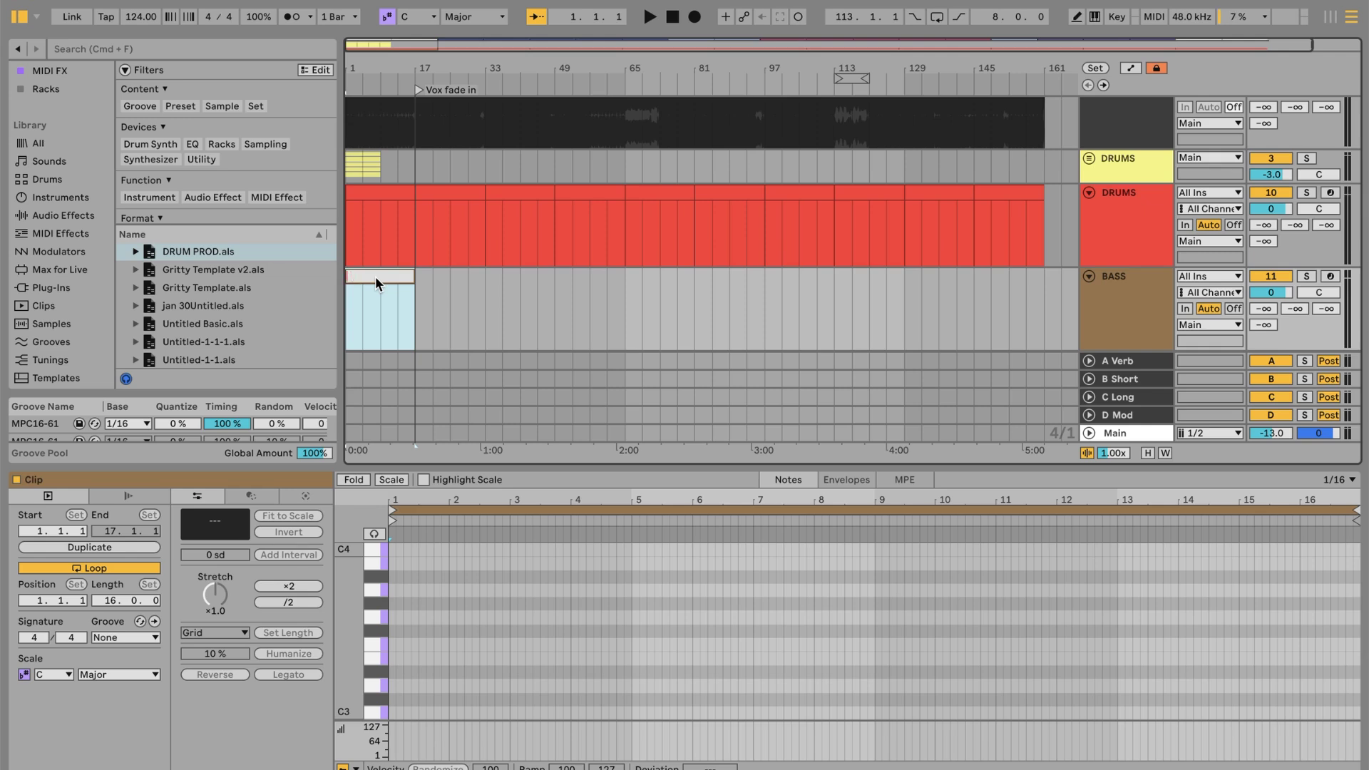
pyautogui.write('ass')
pyautogui.press('Return')
# Duplicate the Mid Bass clip to bar 17 and rename the copy Full Bass
pyautogui.press('super+d')
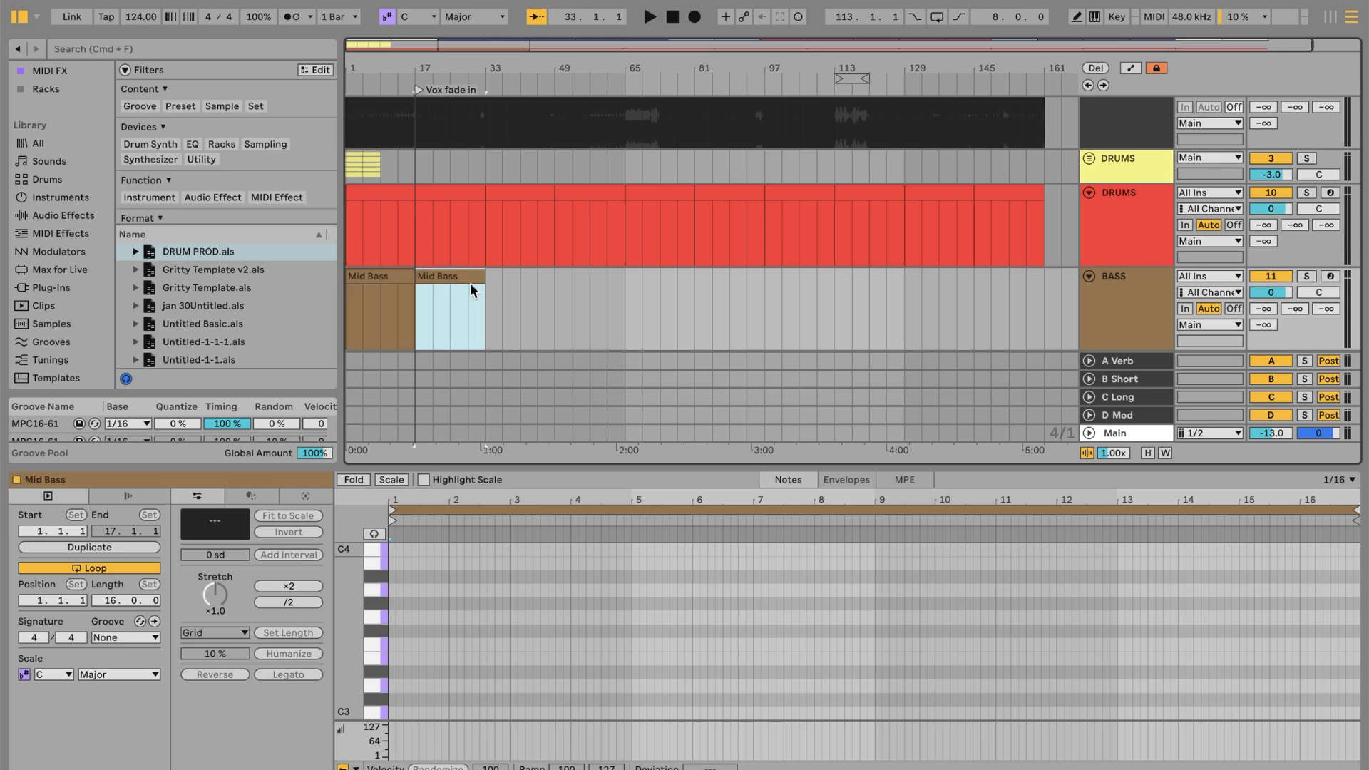
pyautogui.press('super+r')
pyautogui.write('Full Bass')
pyautogui.press('Return')
# Duplicate the Full Bass clip twice and shorten the last copy to end at bar 57
pyautogui.scroll(3, 473, 293)
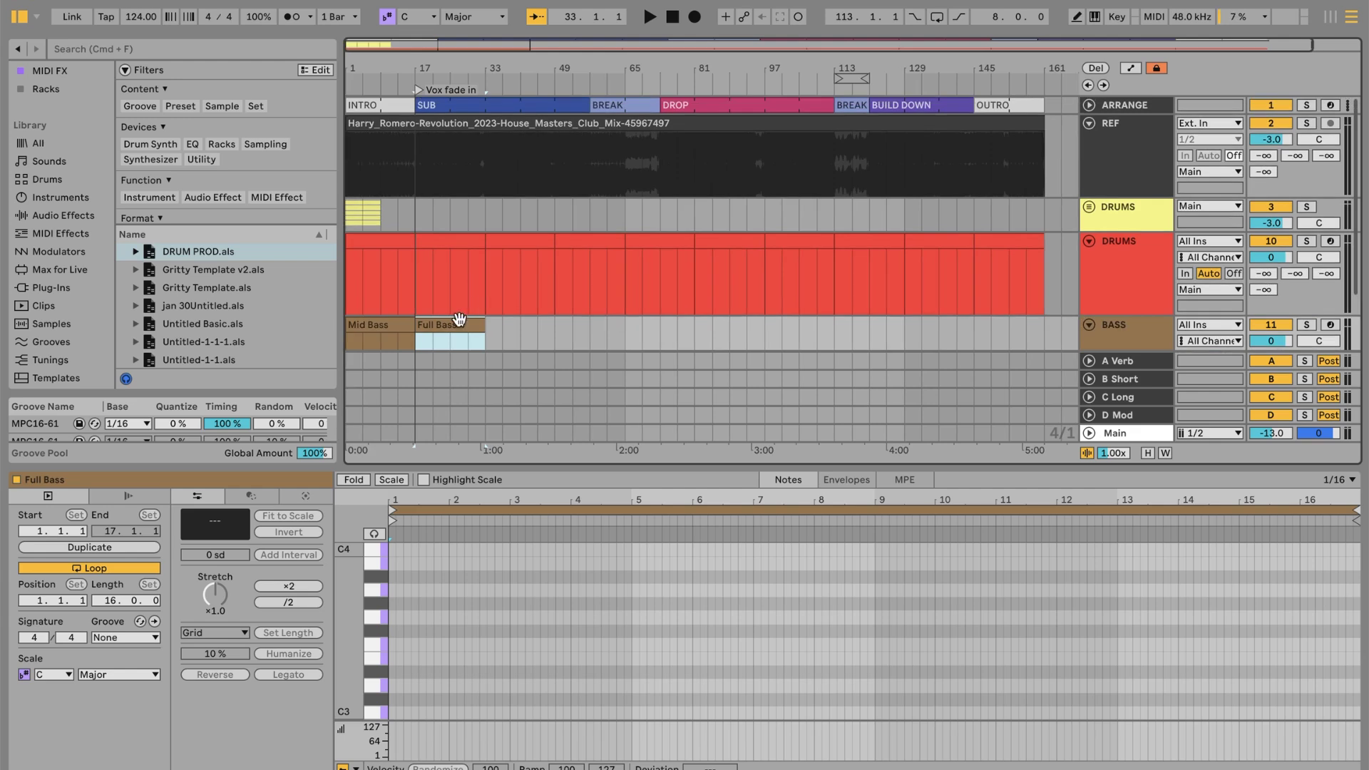
pyautogui.press('super+d')
pyautogui.press('super+d')
pyautogui.moveTo(624, 325); pyautogui.dragTo(586, 325)
# Check the bass in the reference by playing from bar 57 and again from bar 49
pyautogui.press('space')
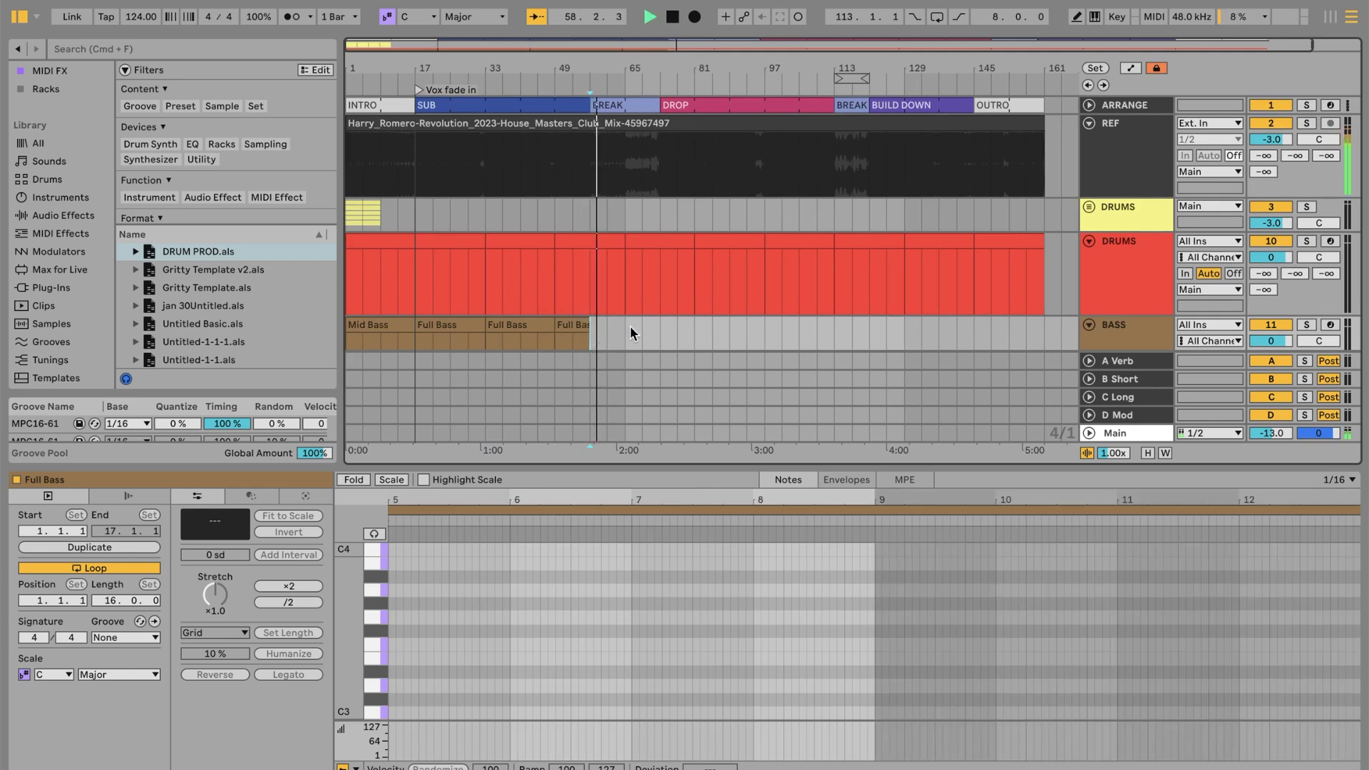
pyautogui.click(628, 327)
pyautogui.click(556, 342)
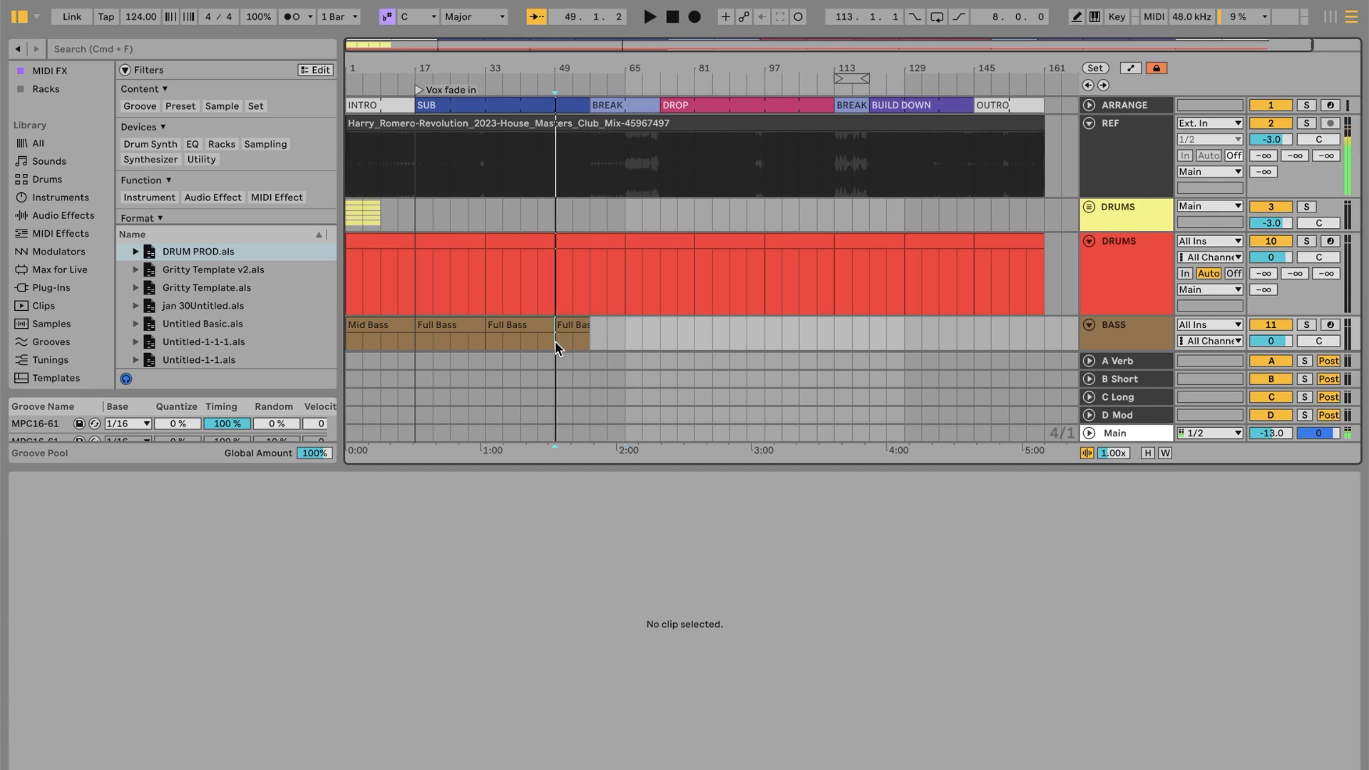
# Recolour the Mid Bass clip gold and paste a copy of it at bar 57 under the BREAK section
pyautogui.click(355, 326)
pyautogui.rightClick(356, 325)
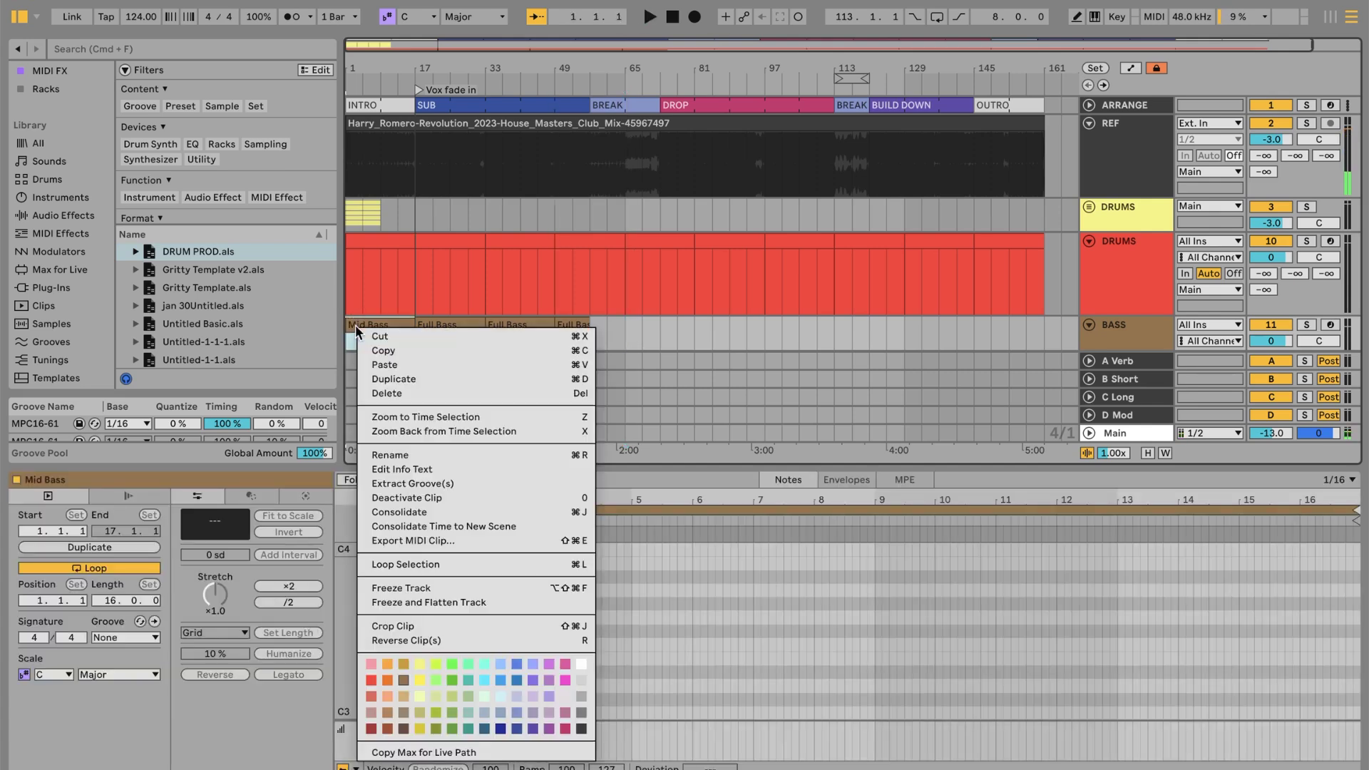
pyautogui.click(405, 664)
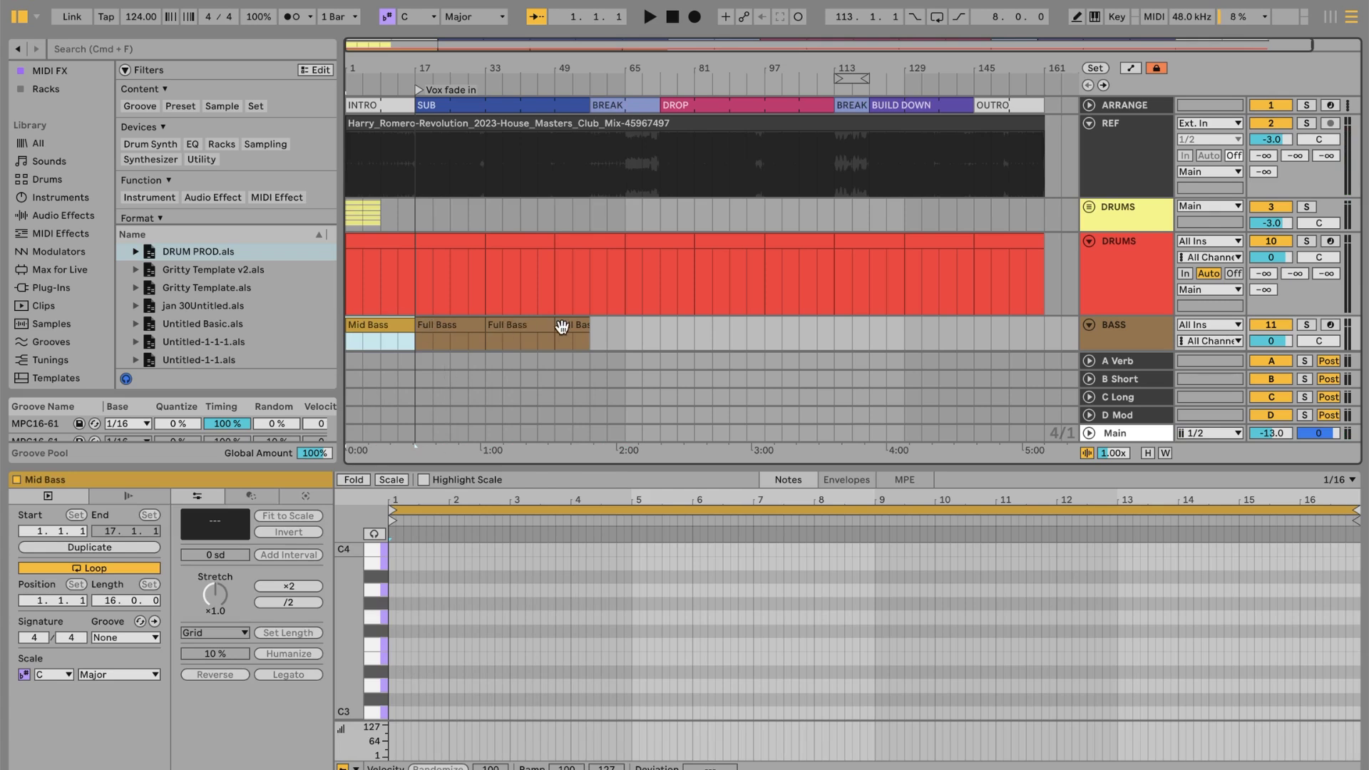
pyautogui.click(590, 327)
pyautogui.press('super+v')
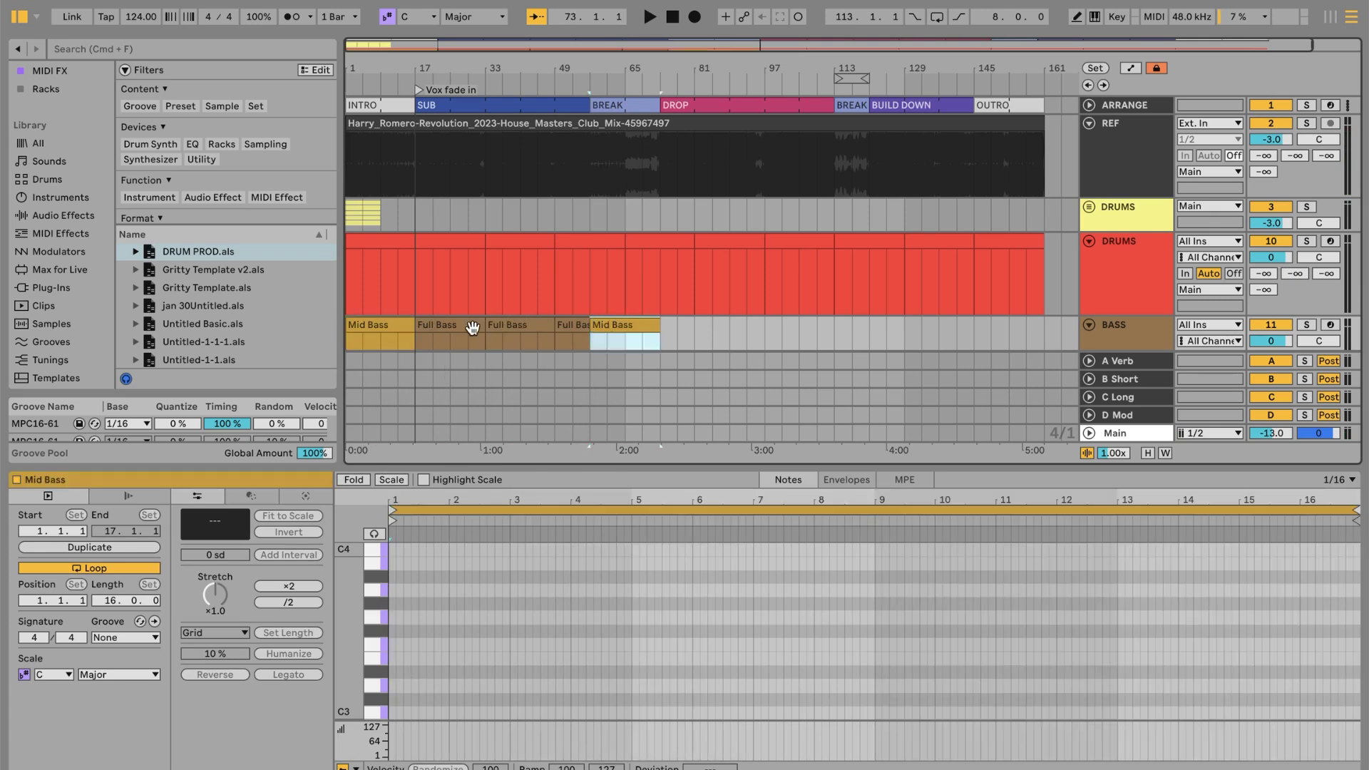
# Paste three consecutive Full Bass clips on the BASS track from bar 73 to bar 121
pyautogui.click(665, 332)
pyautogui.press('super+v')
pyautogui.press('super+v')
pyautogui.press('super+v')
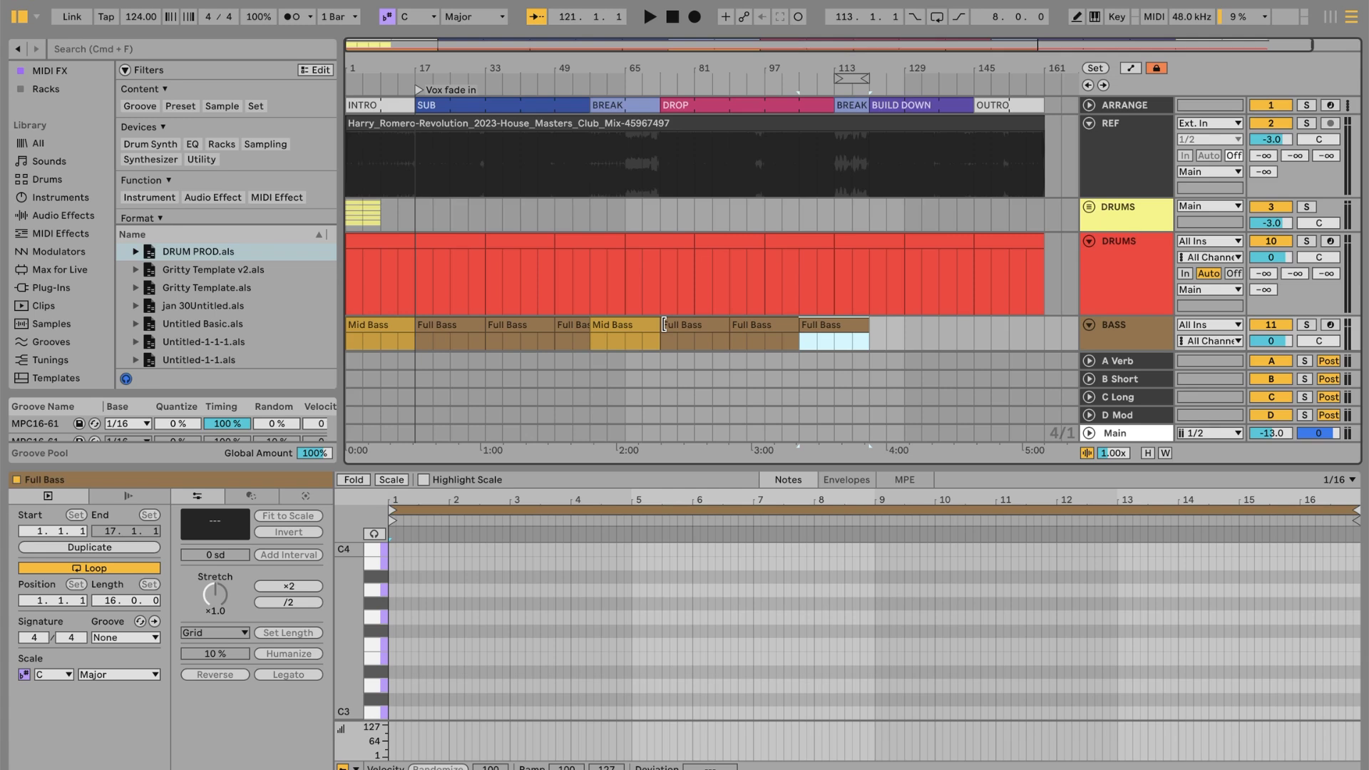
# Play the arrangement from bar 33 to check the bass placeholder clips against the reference
pyautogui.scroll(-2, 664, 325)
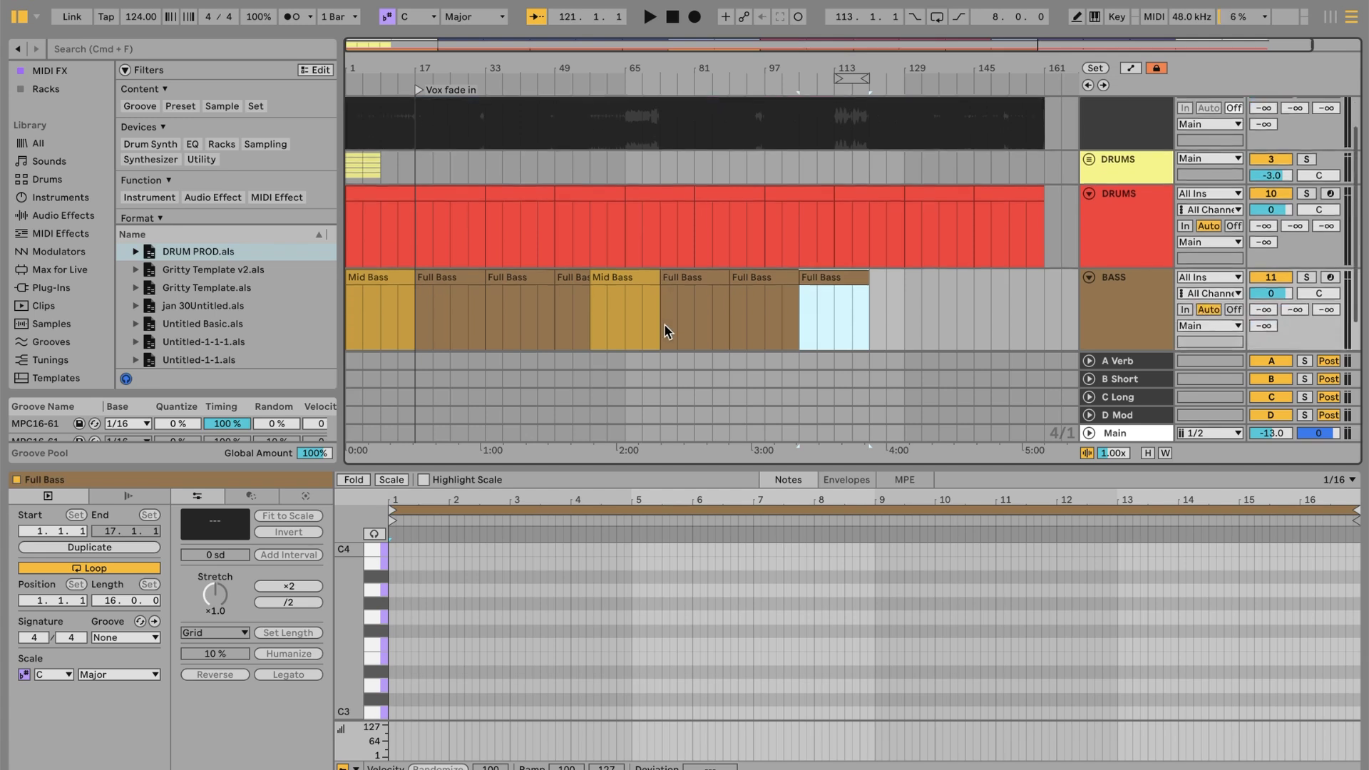
pyautogui.click(404, 311)
pyautogui.scroll(-2, 783, 224)
pyautogui.click(404, 268)
pyautogui.click(478, 285)
pyautogui.press('space')
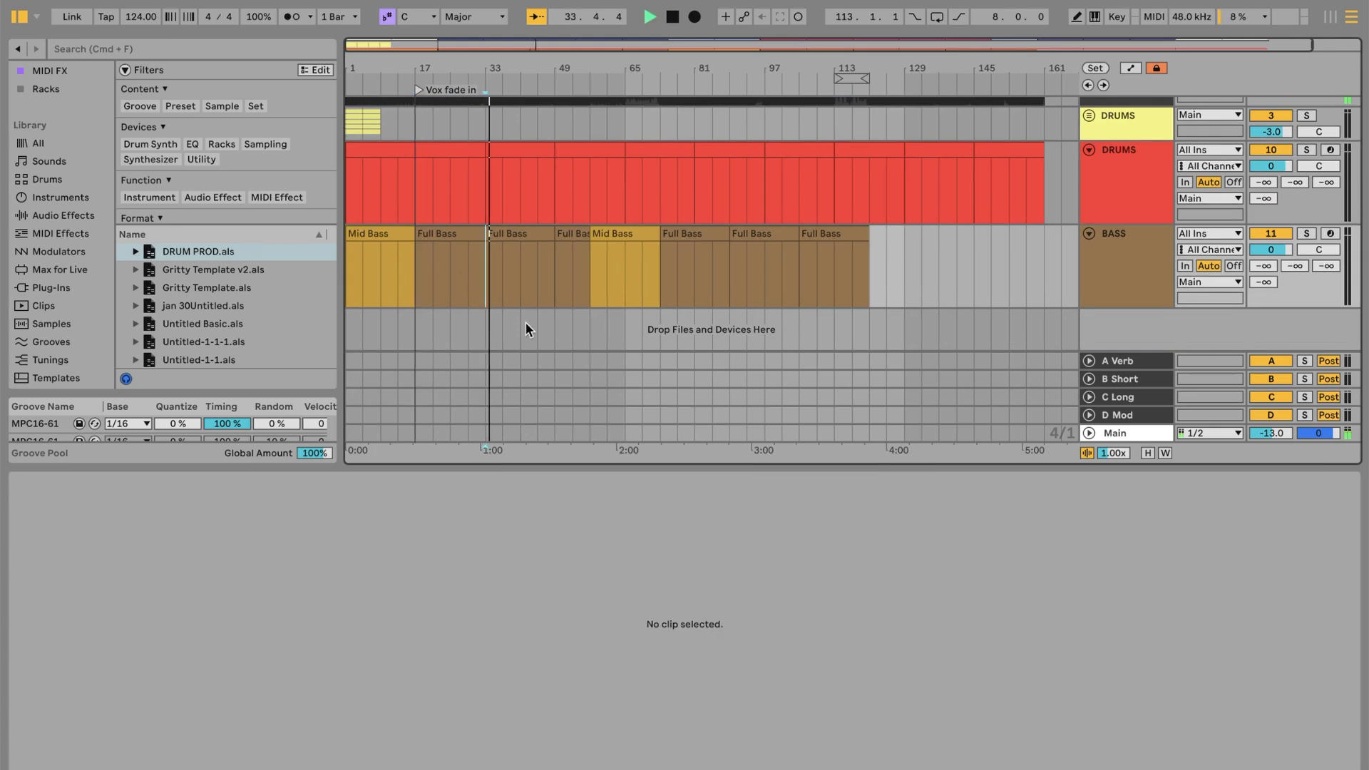
# Stop playback and fold the BASS track and the red DRUMS track
pyautogui.click(1089, 233)
pyautogui.press('space')
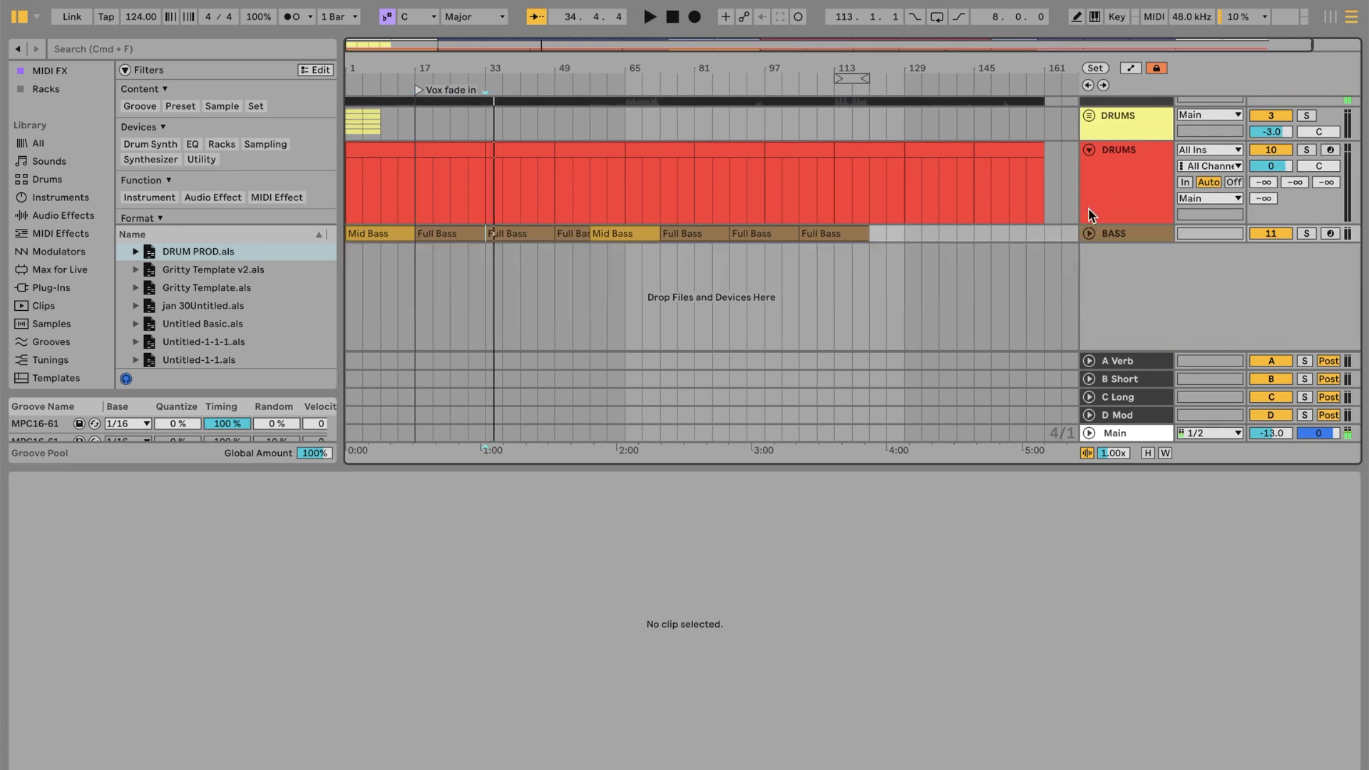
pyautogui.click(1089, 150)
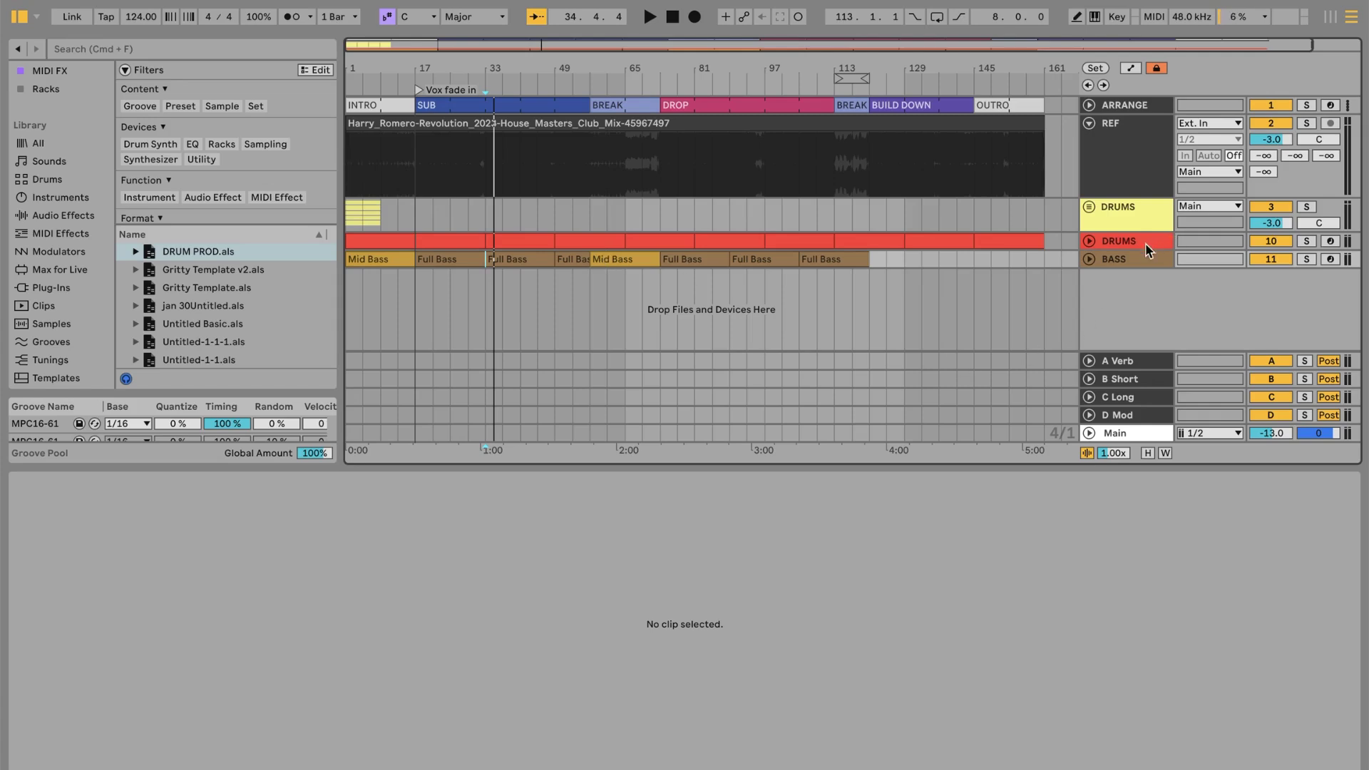
# Delete the red DRUMS placeholder track and the BASS track together
pyautogui.click(1134, 261)
pyautogui.keyDown('shift'); pyautogui.click(1119, 242); pyautogui.keyUp('shift')
pyautogui.rightClick(1119, 243)
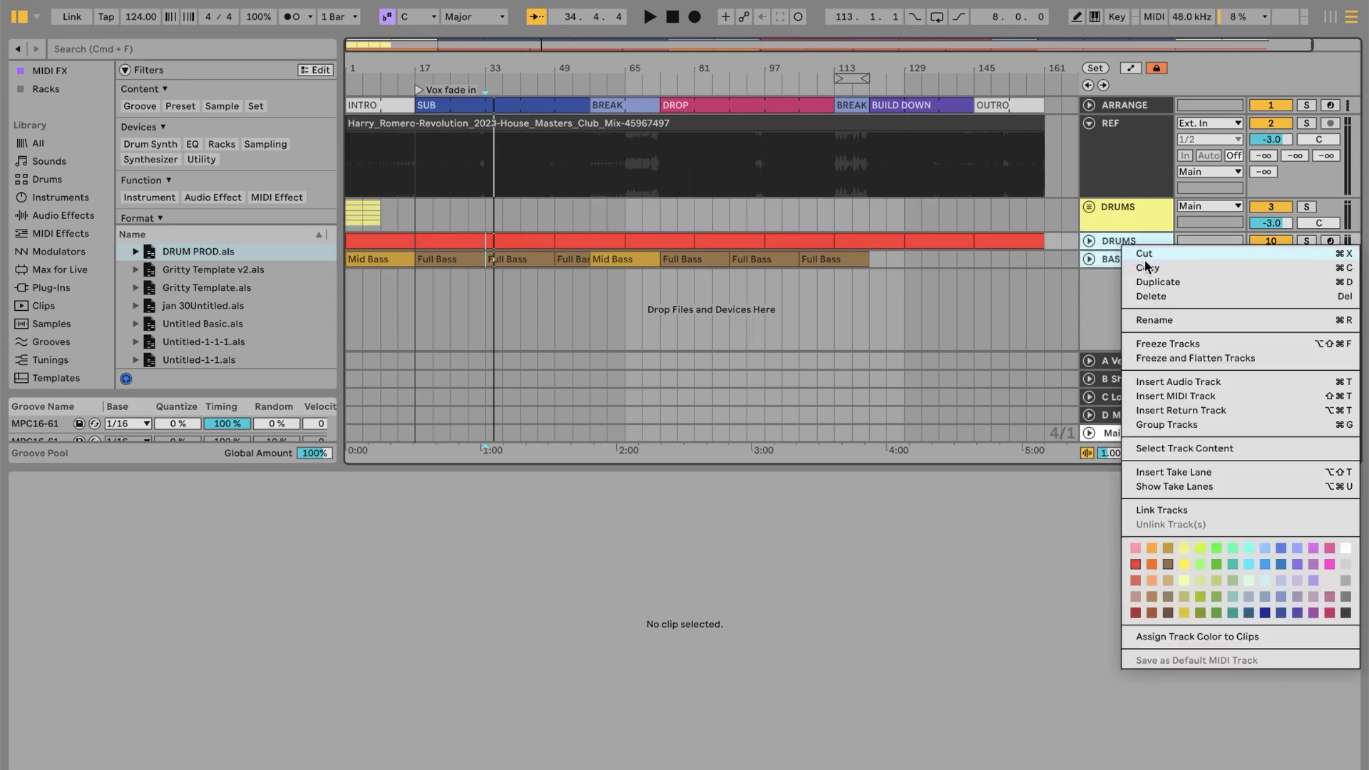
pyautogui.click(1151, 296)
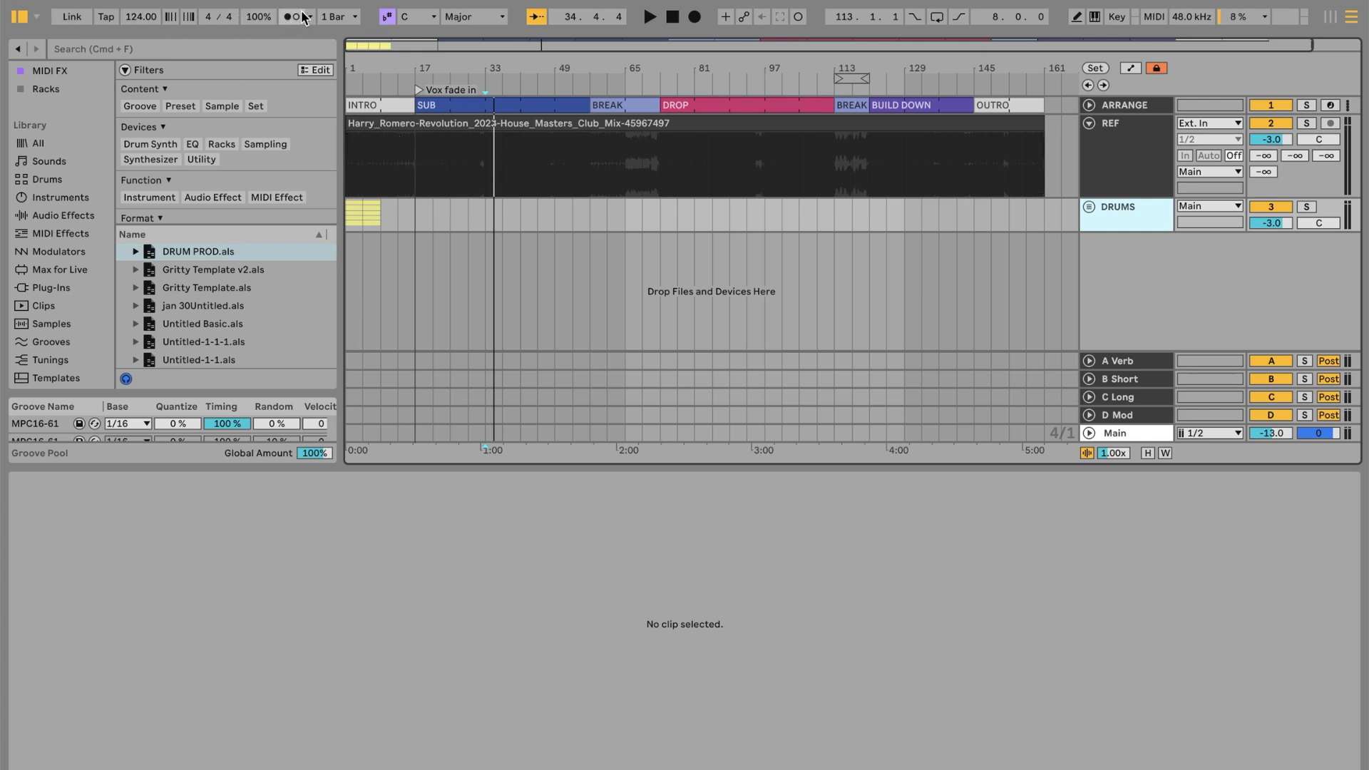
# Review the reference clip and the section clips on the ARRANGE track from INTRO through OUTRO
pyautogui.click(476, 125)
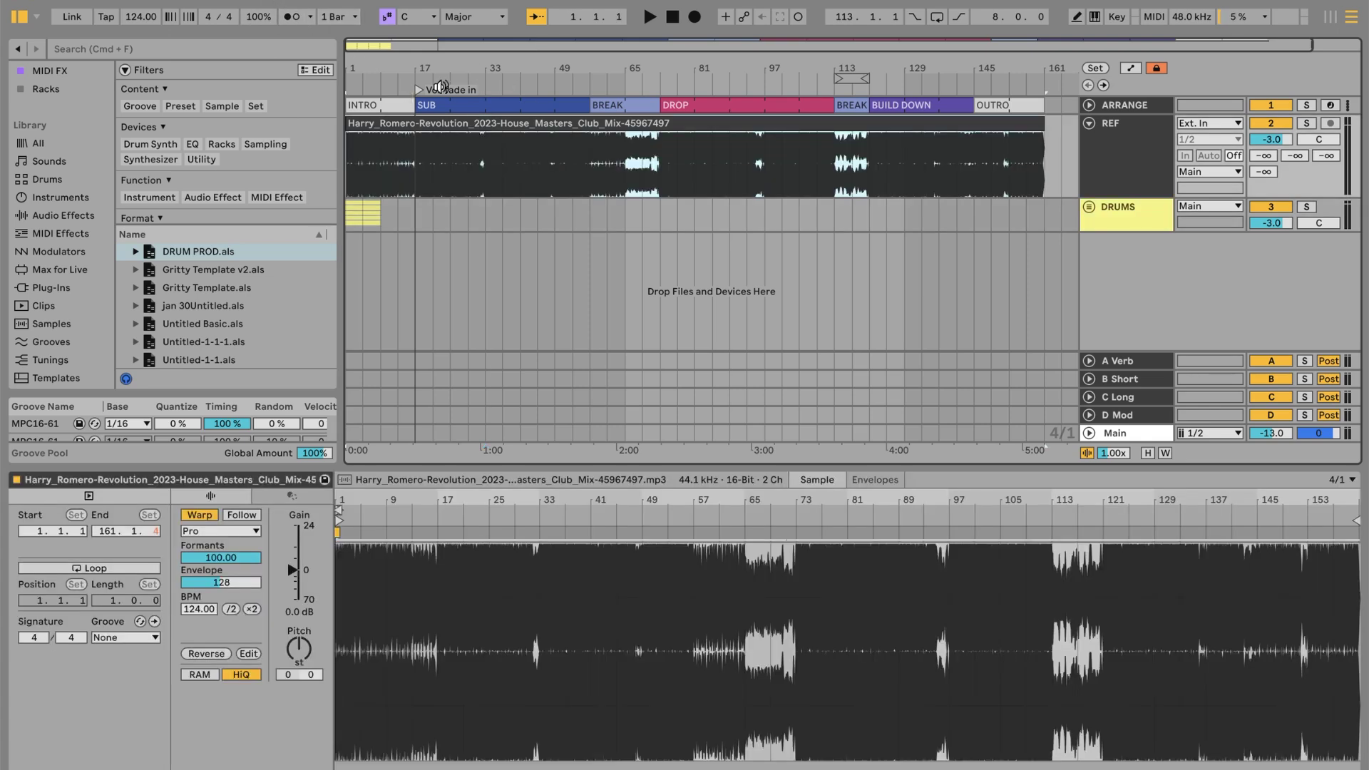
pyautogui.click(438, 105)
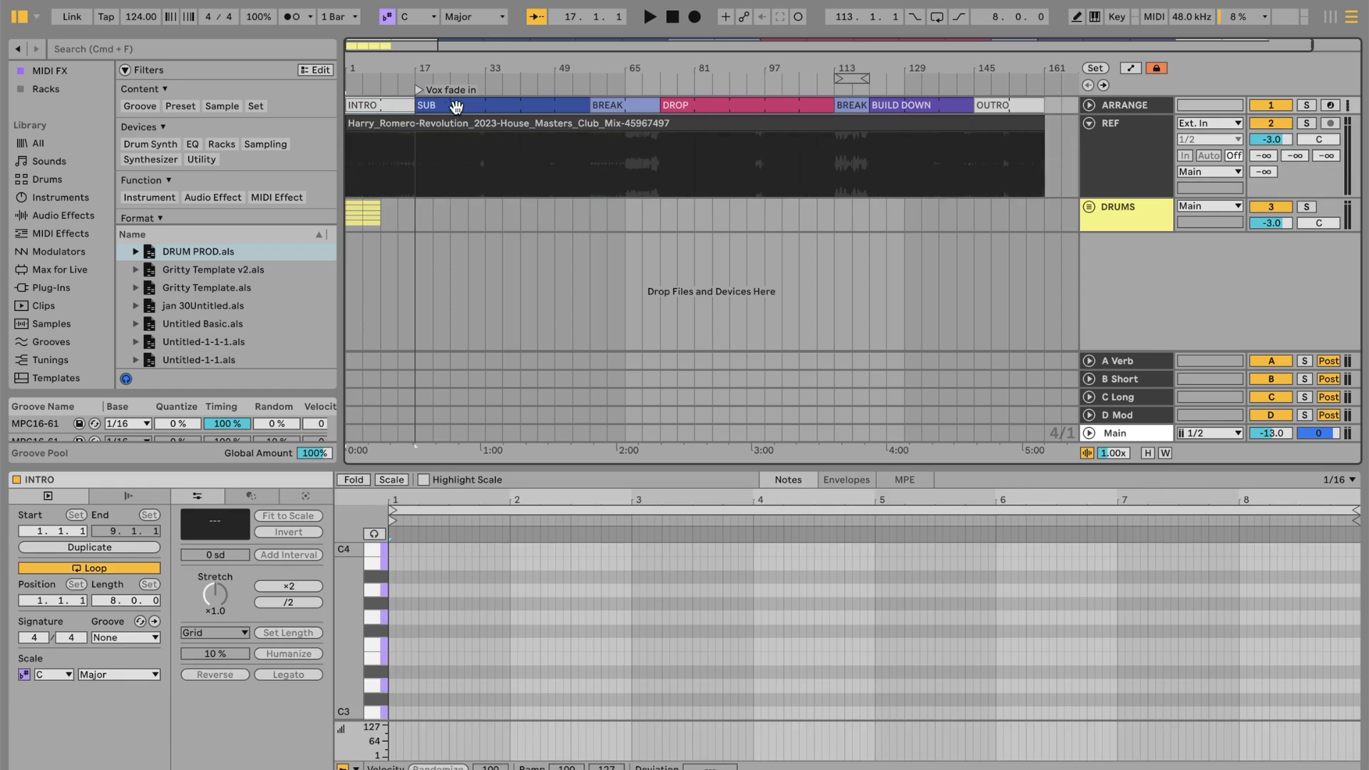
pyautogui.click(597, 106)
pyautogui.click(692, 105)
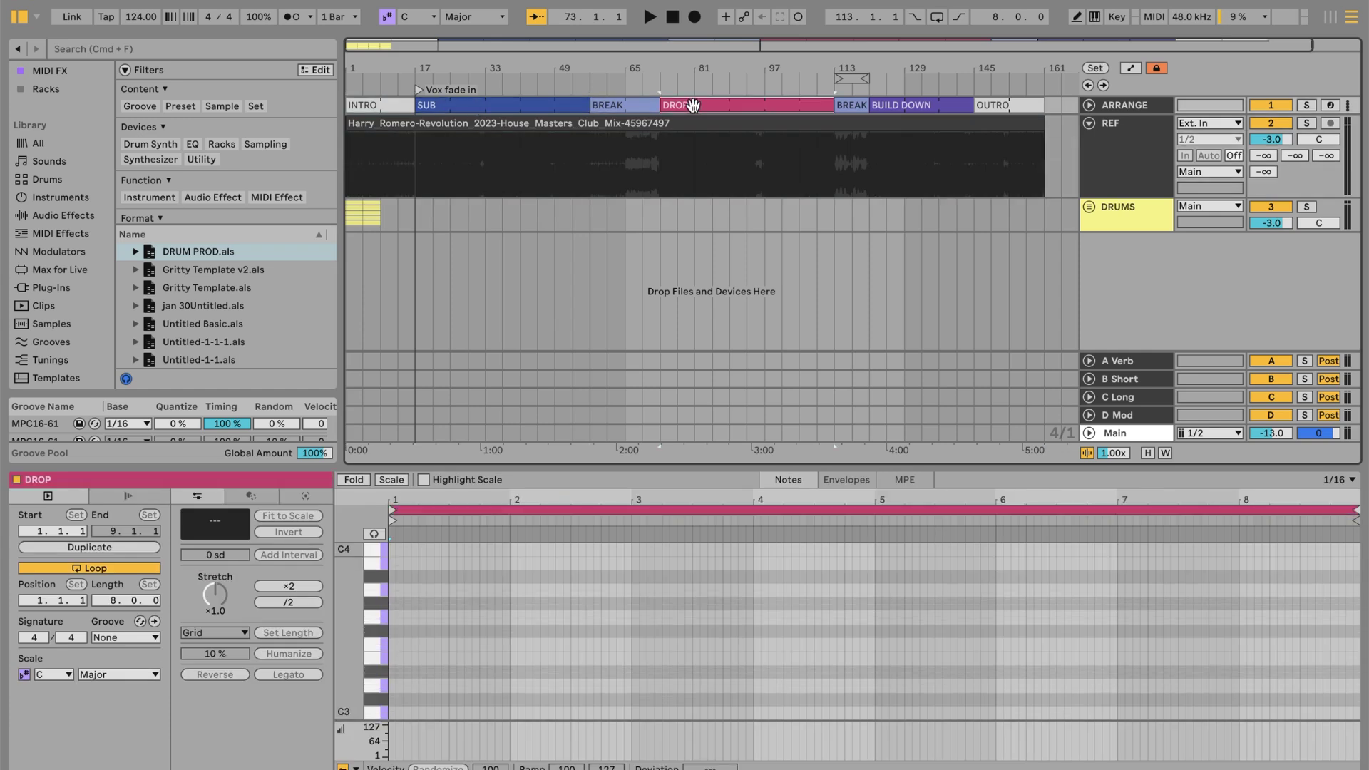
pyautogui.click(848, 107)
pyautogui.click(907, 110)
pyautogui.click(982, 103)
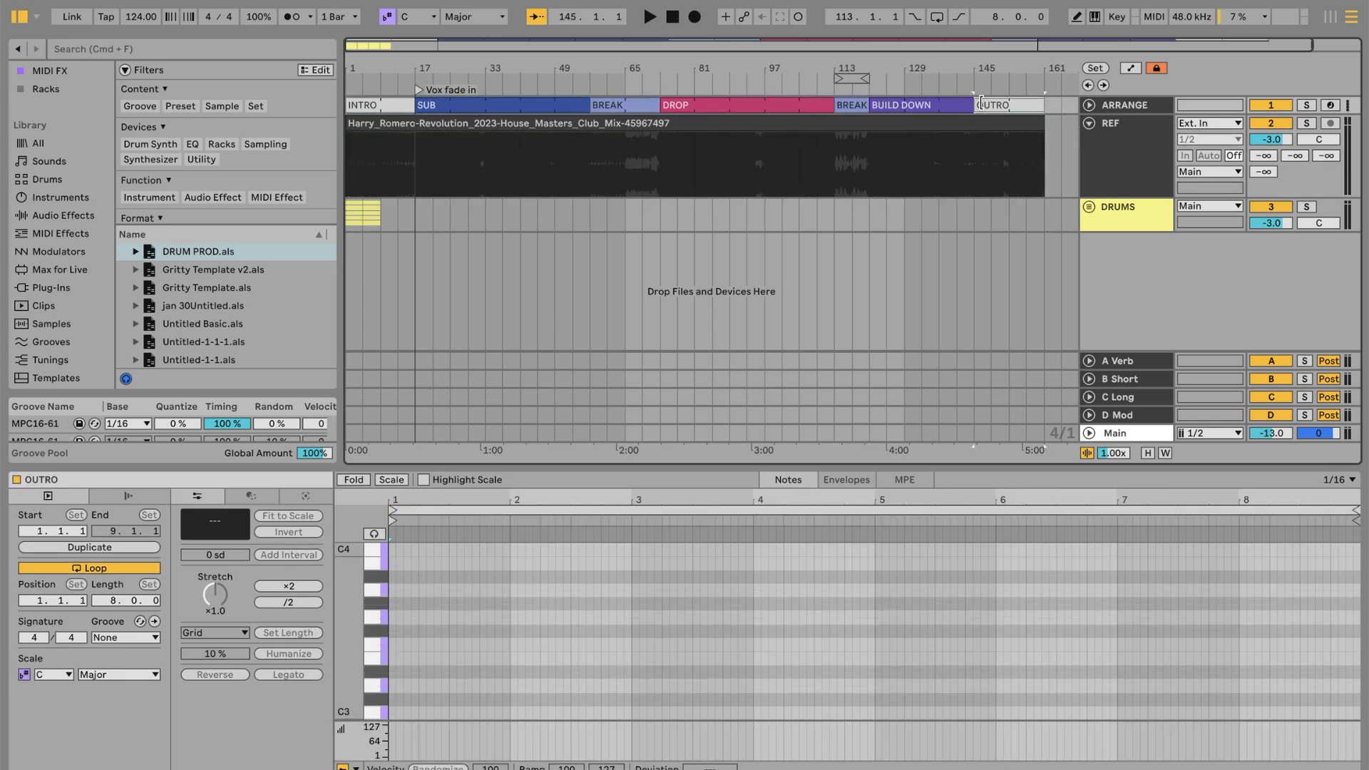